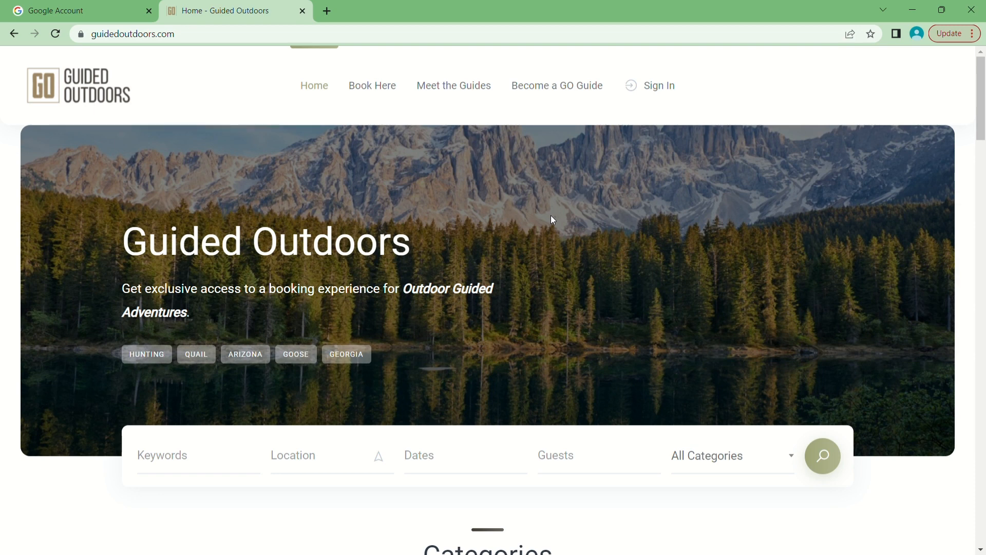
Browse the home page and check the trip category list, leaving All Categories selected
scroll(551, 216, "down", 1)
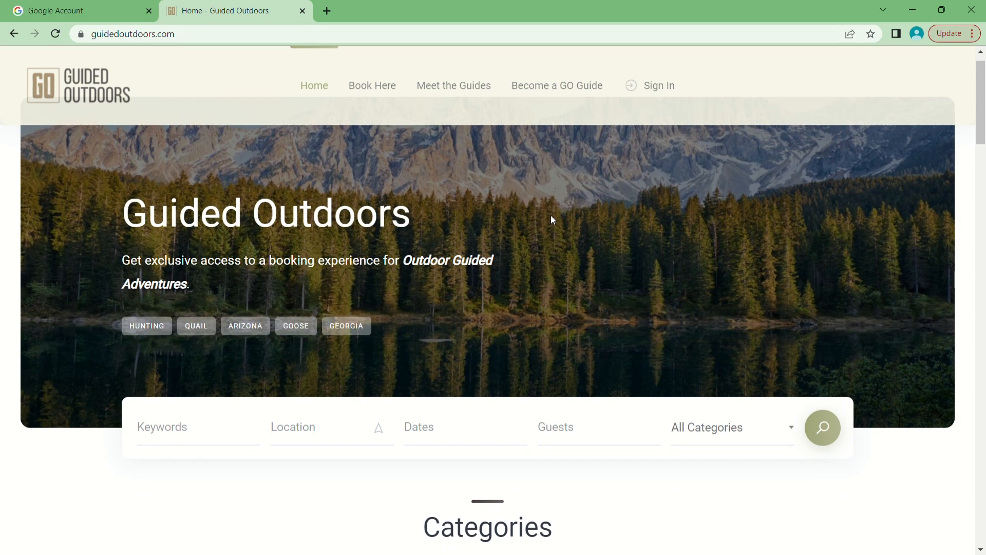
scroll(550, 214, "down", 3)
scroll(551, 215, "up", 4)
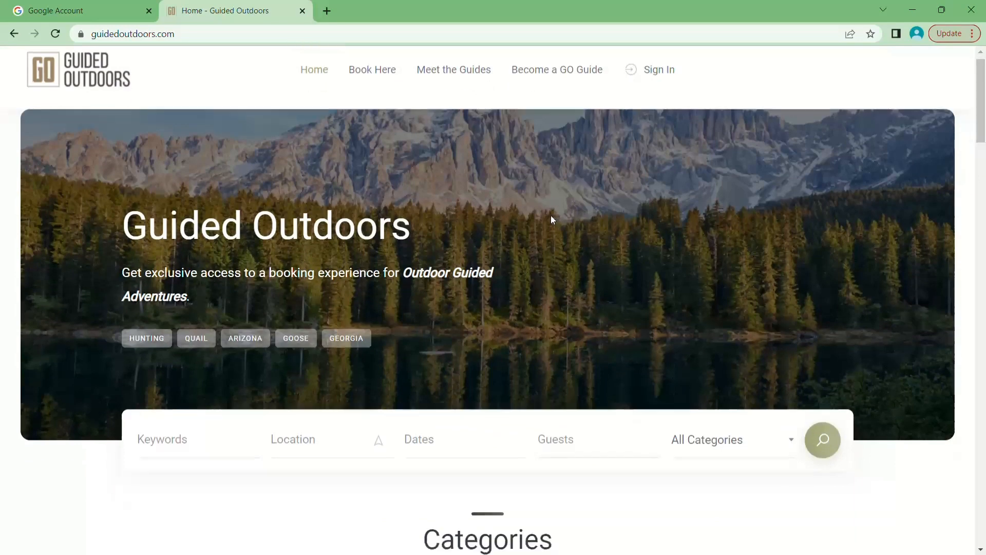
scroll(551, 215, "down", 3)
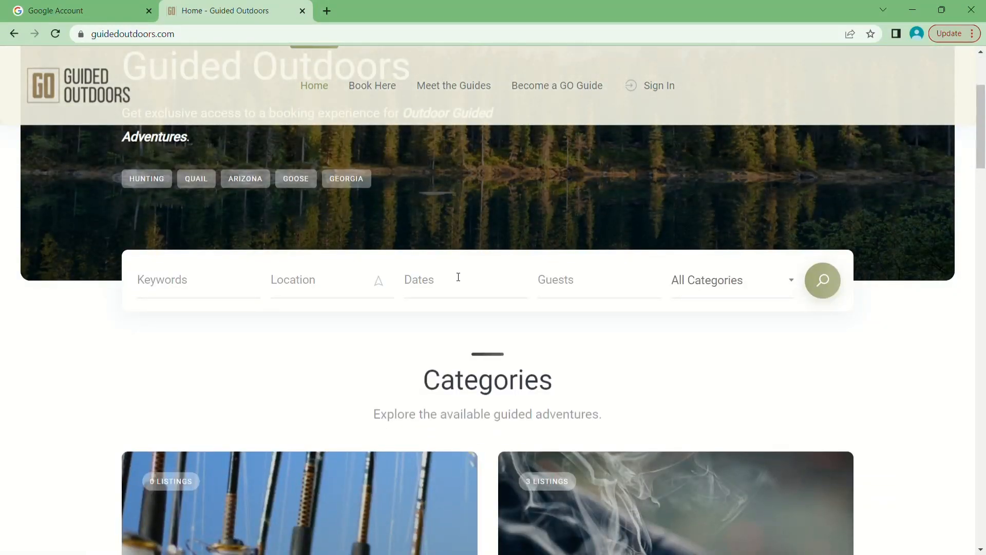
left_click(754, 287)
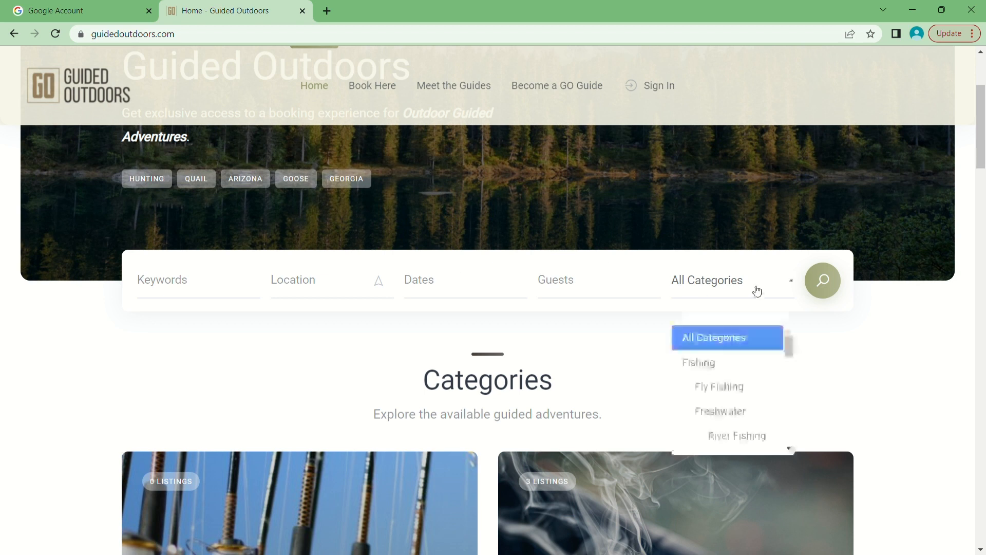
scroll(752, 349, "down", 1)
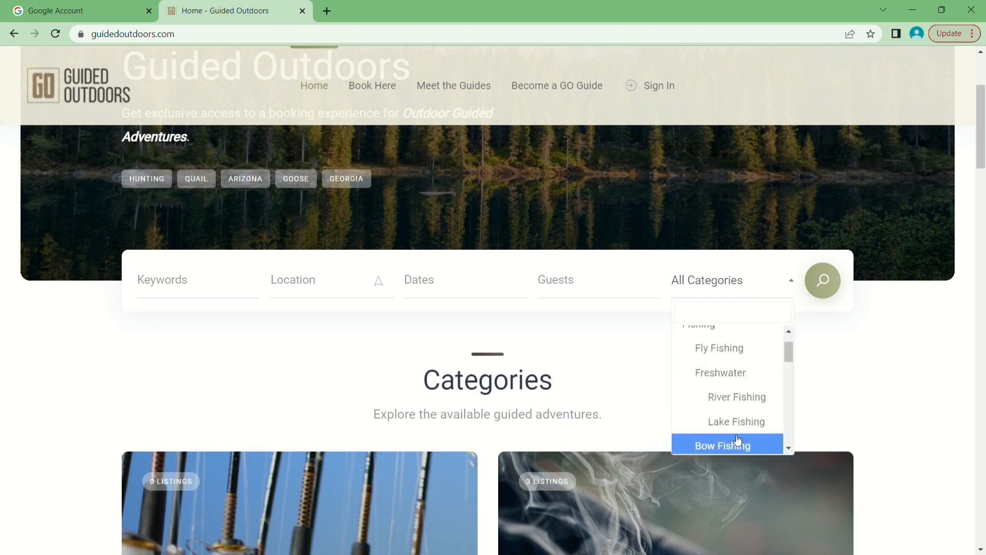
left_click(845, 384)
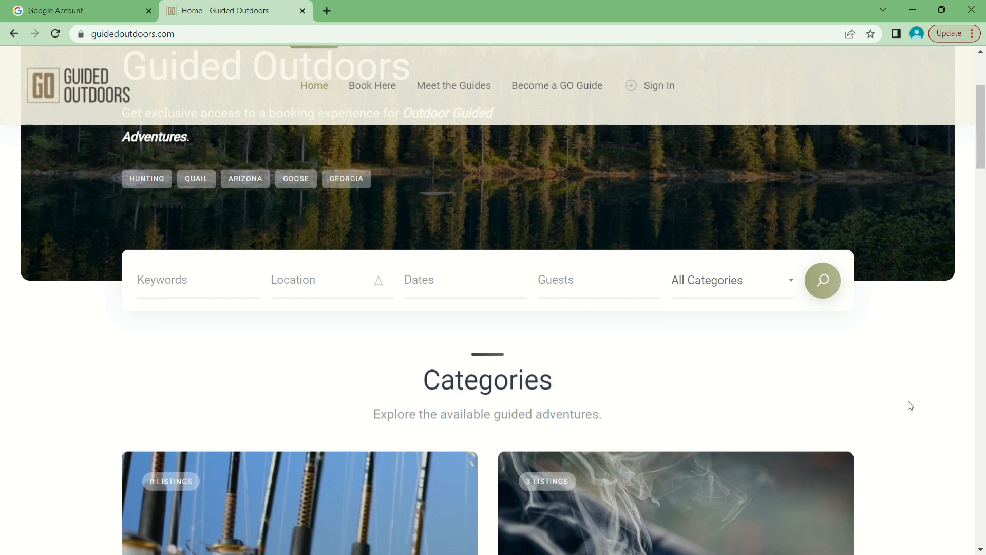
Scroll down through the rest of the home page
scroll(911, 406, "down", 5)
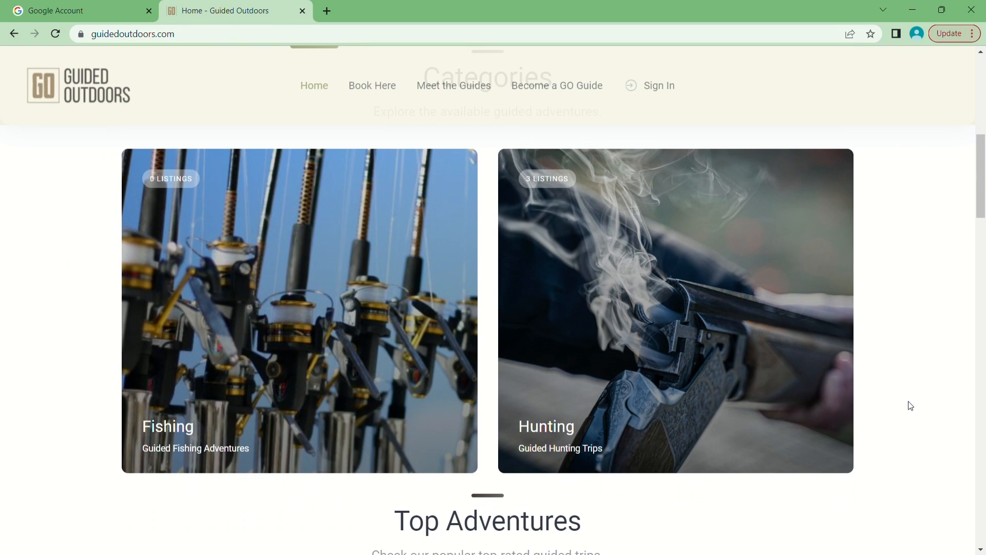
scroll(910, 405, "down", 8)
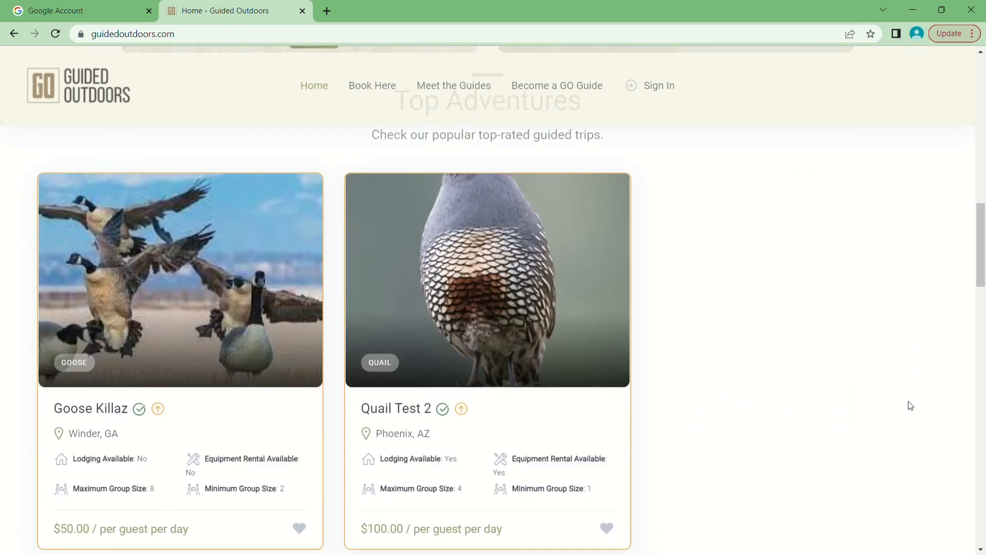
scroll(911, 406, "up", 2)
scroll(911, 406, "down", 2)
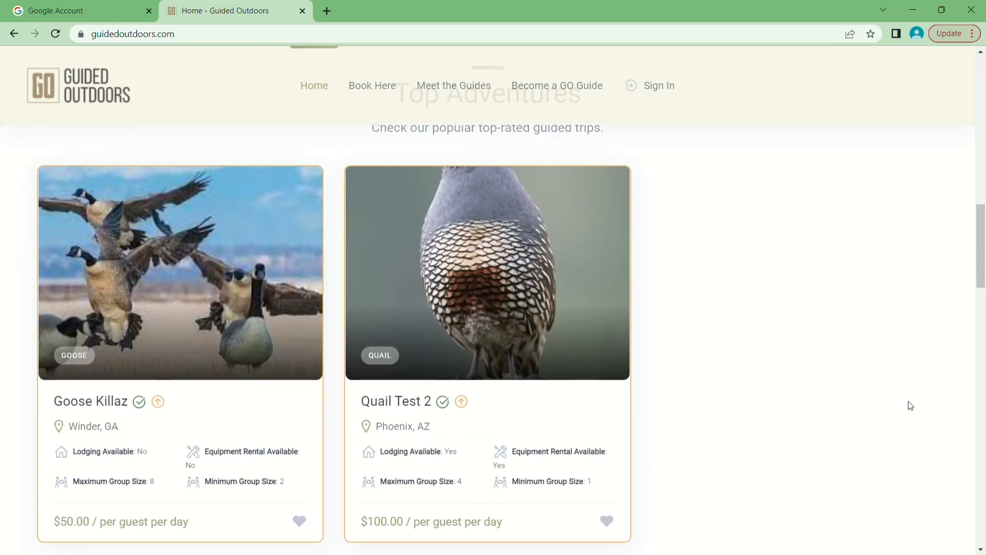
scroll(911, 406, "down", 3)
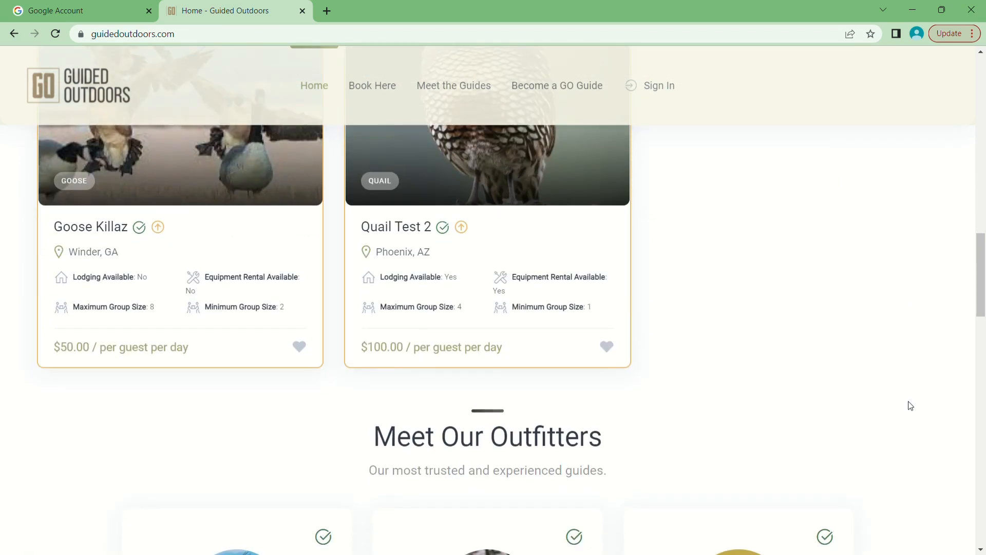
scroll(911, 406, "down", 3)
scroll(911, 406, "up", 3)
scroll(911, 406, "down", 5)
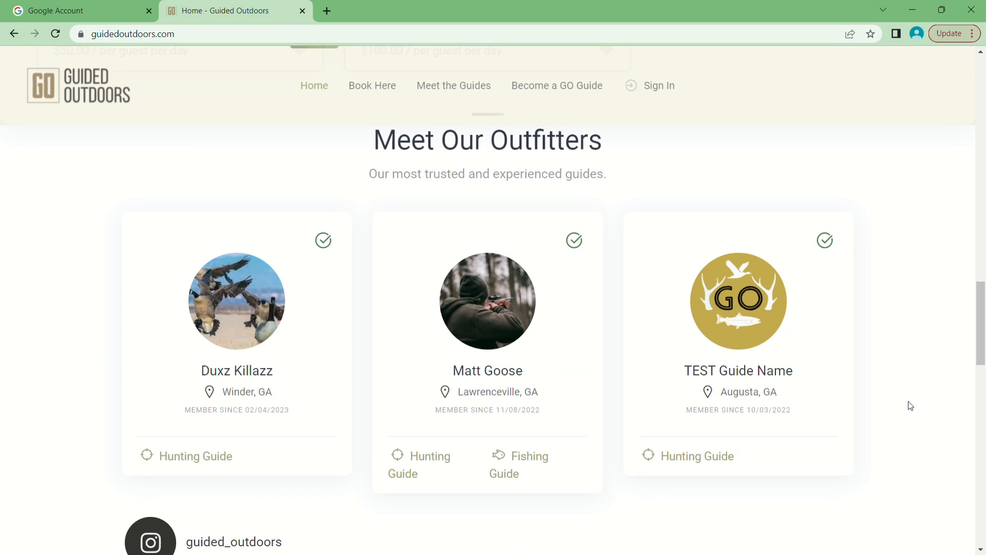
scroll(911, 406, "down", 7)
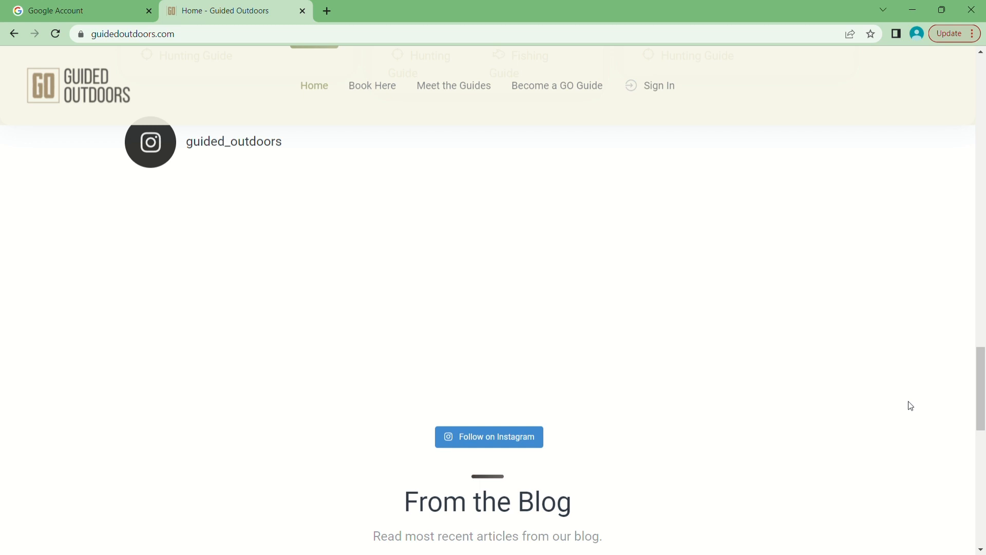
scroll(911, 406, "down", 6)
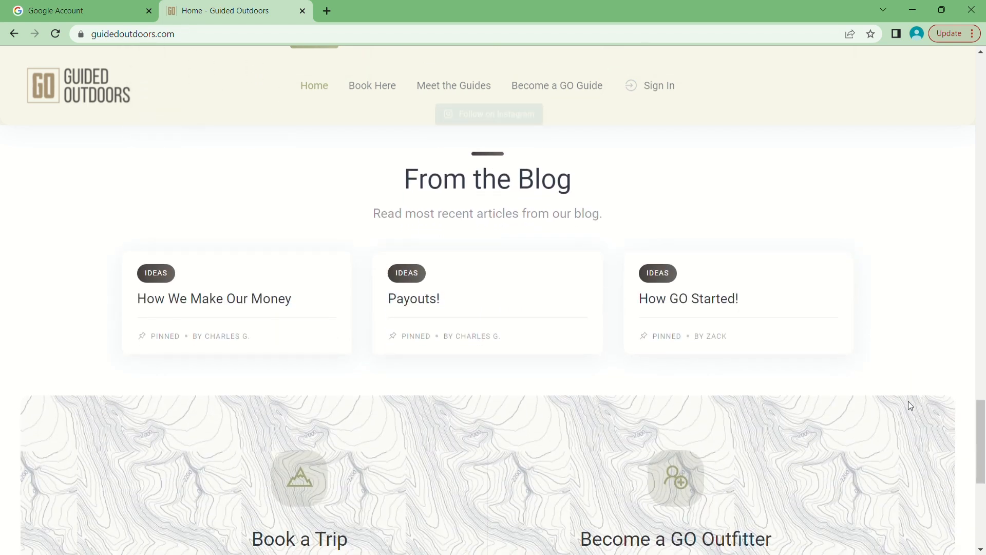
scroll(911, 405, "down", 5)
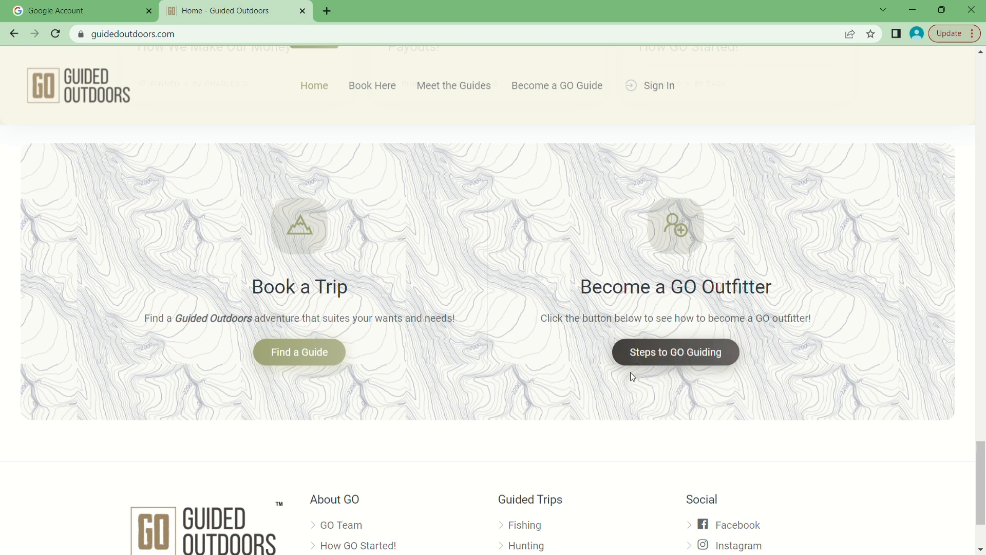
scroll(630, 373, "down", 2)
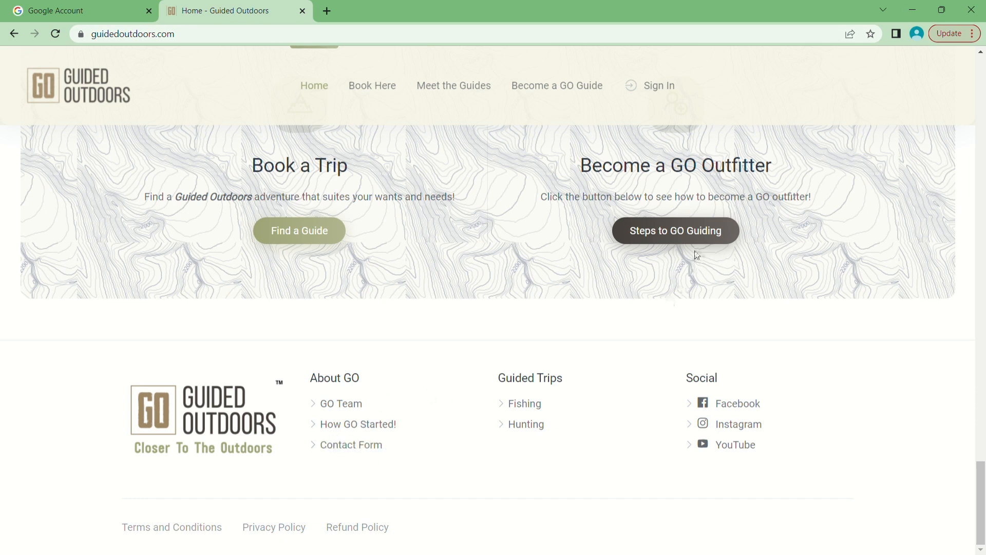
Open 'Steps to GO Guiding' and scroll to the three guide step columns
left_click(652, 240)
scroll(650, 239, "down", 4)
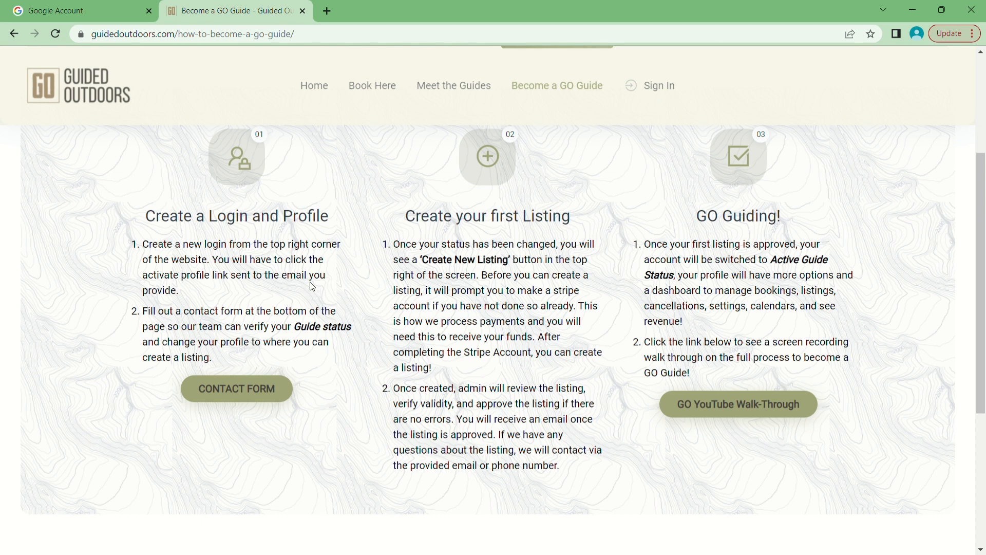
scroll(312, 286, "down", 2)
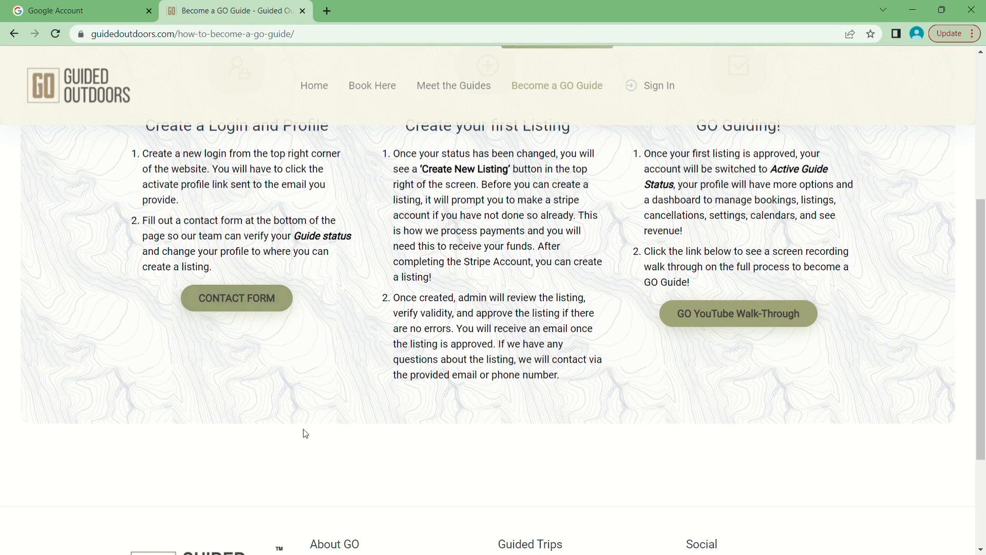
scroll(303, 432, "down", 3)
scroll(323, 360, "up", 2)
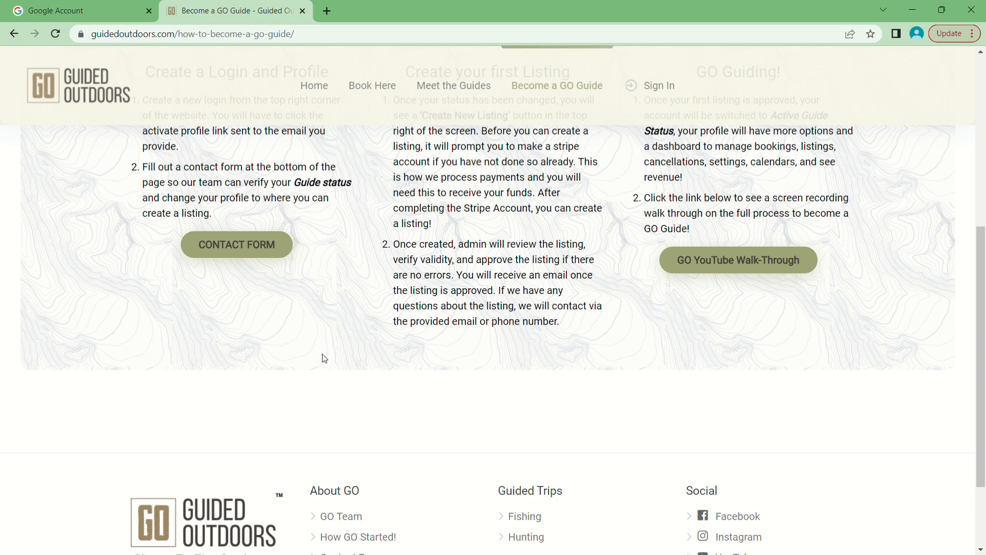
scroll(322, 354, "down", 1)
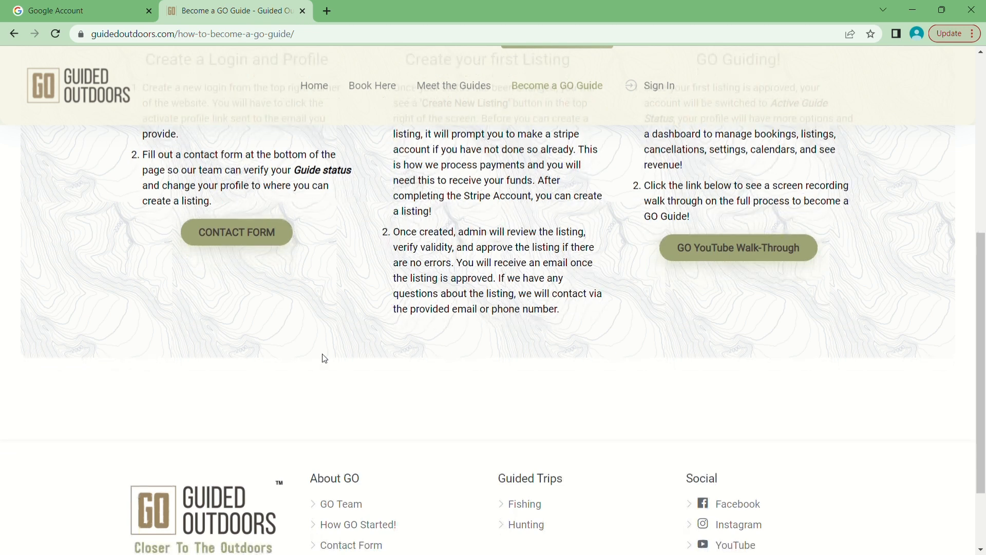
scroll(324, 358, "up", 2)
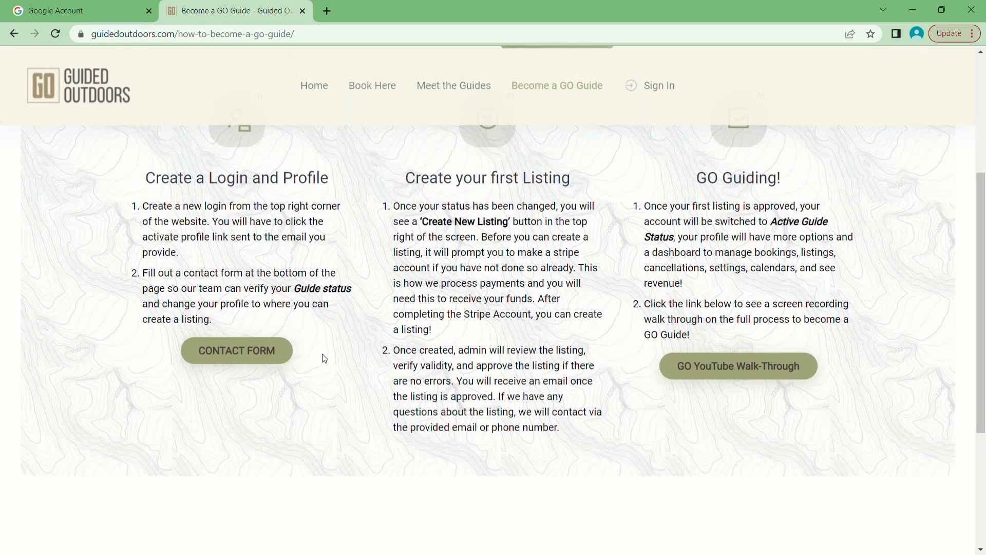
scroll(324, 358, "up", 1)
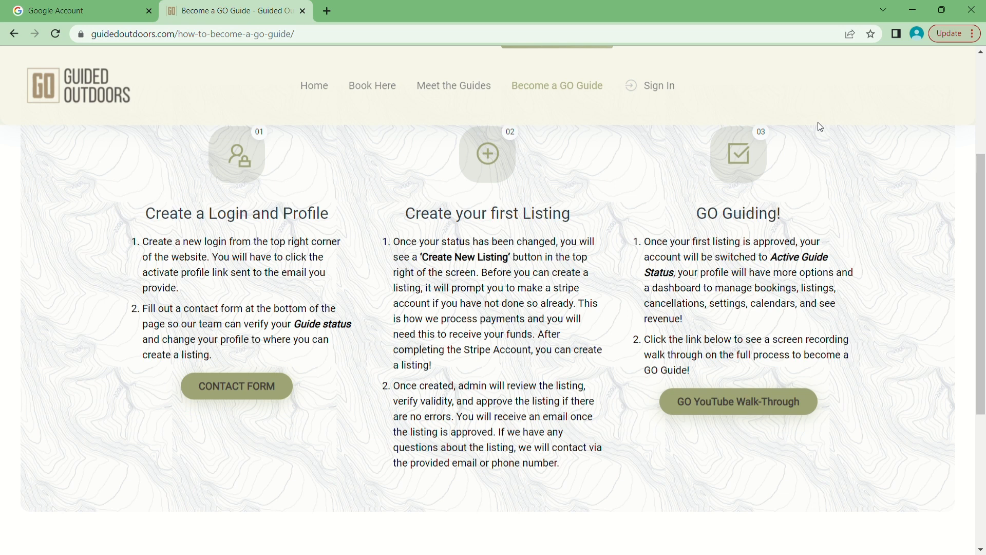
Scroll the Become a GO Guide page to review the three steps and contact section
scroll(766, 164, "down", 1)
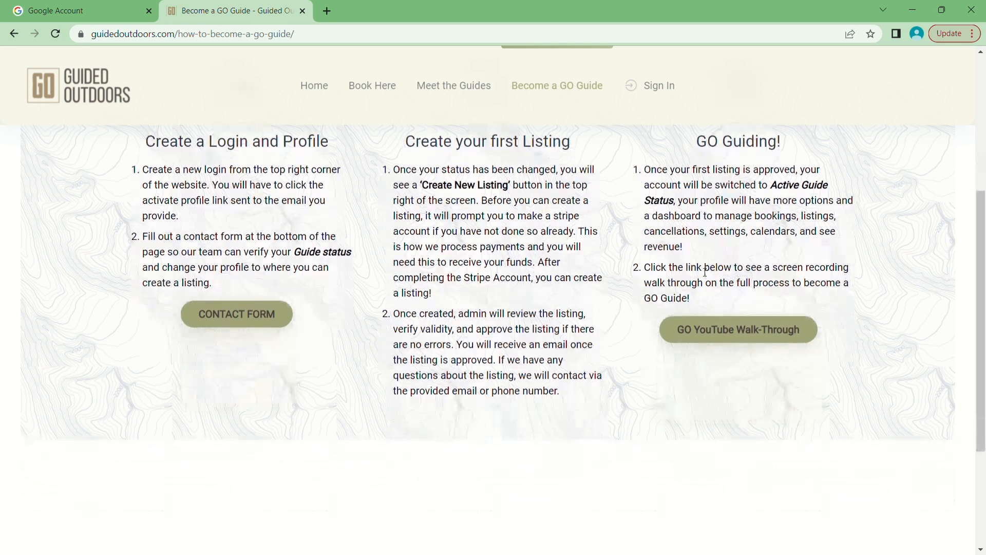
scroll(622, 385, "down", 1)
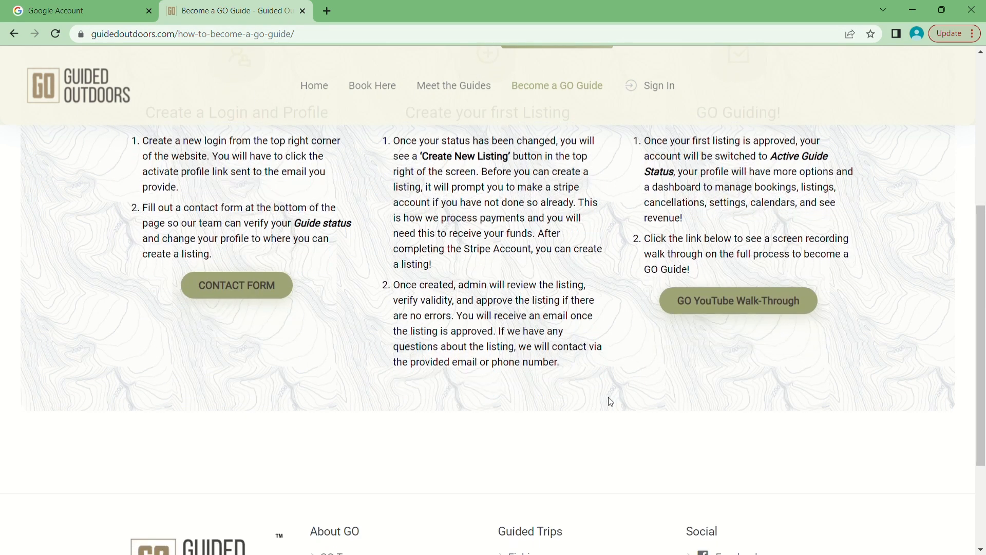
scroll(610, 401, "up", 1)
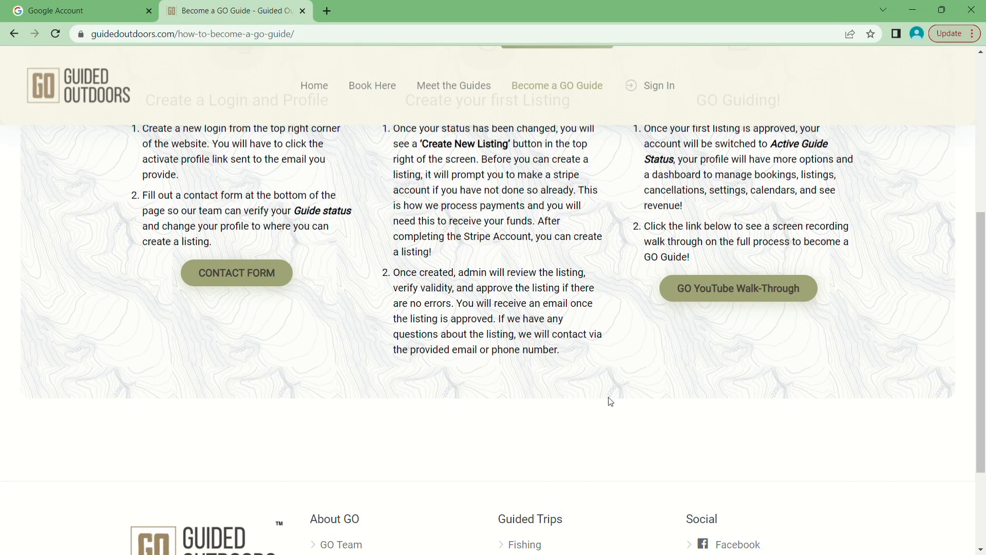
scroll(610, 401, "up", 1)
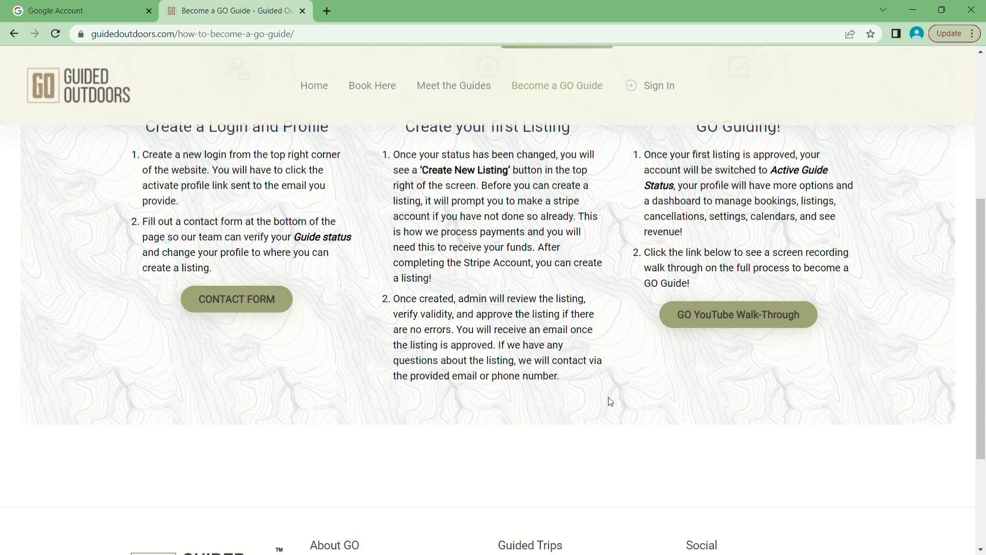
scroll(611, 401, "up", 1)
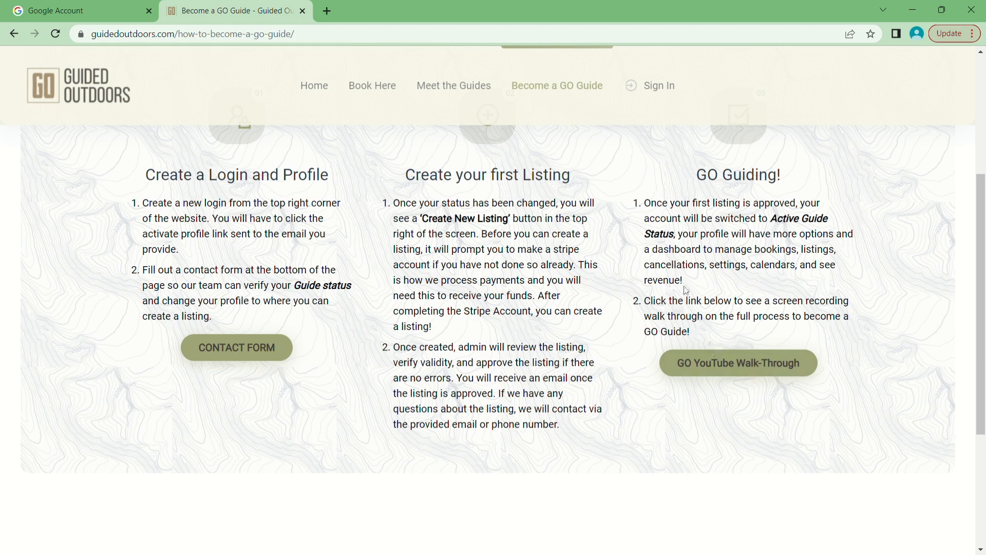
Register a new account with an email and password, agreeing to the terms and conditions
left_click(655, 91)
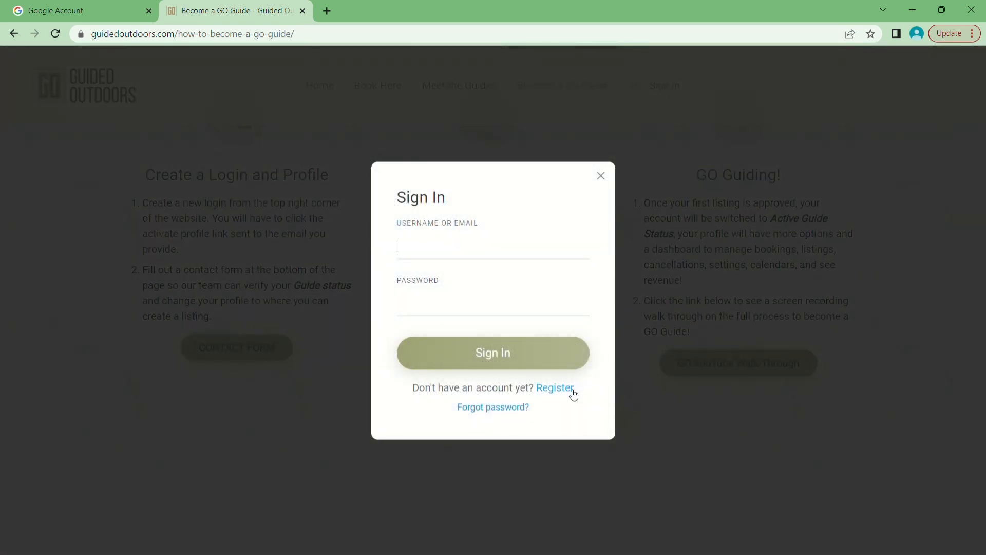
left_click(554, 389)
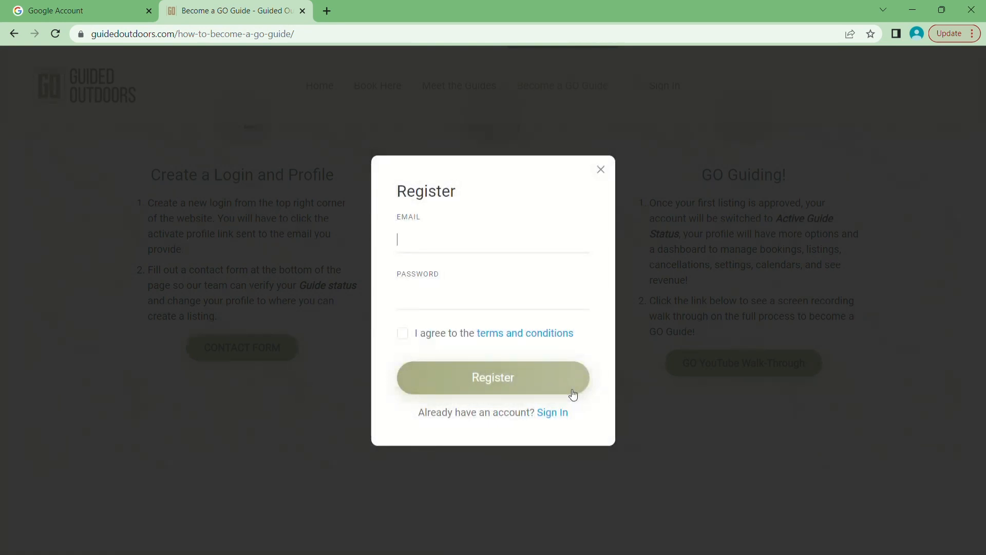
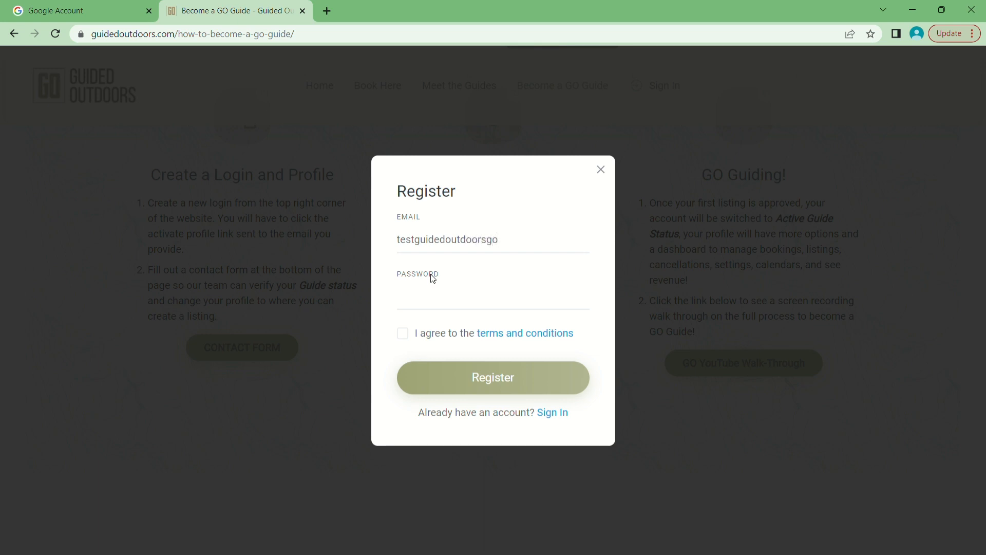
left_click(433, 297)
type("t")
key("BackSpace")
type("********")
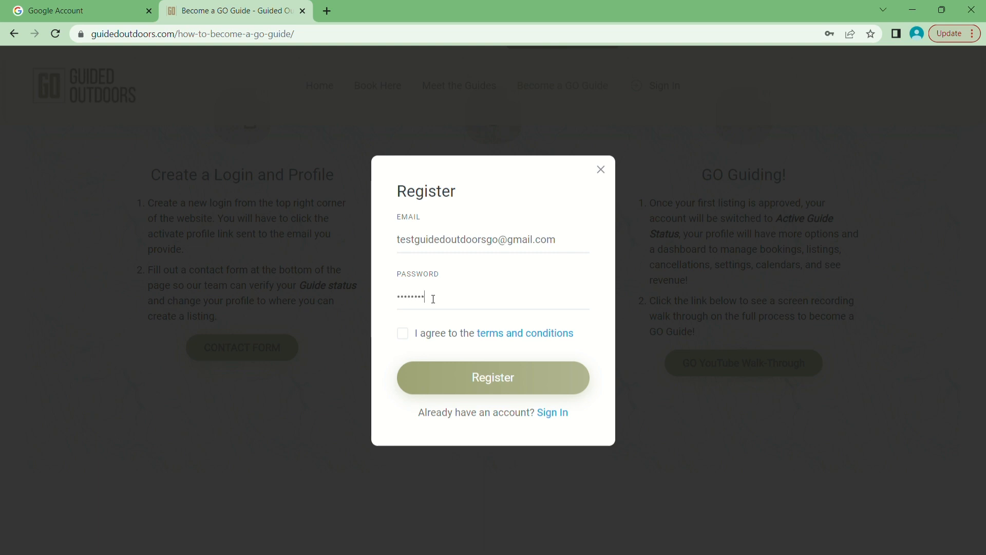
type("**")
left_click(403, 334)
left_click(468, 388)
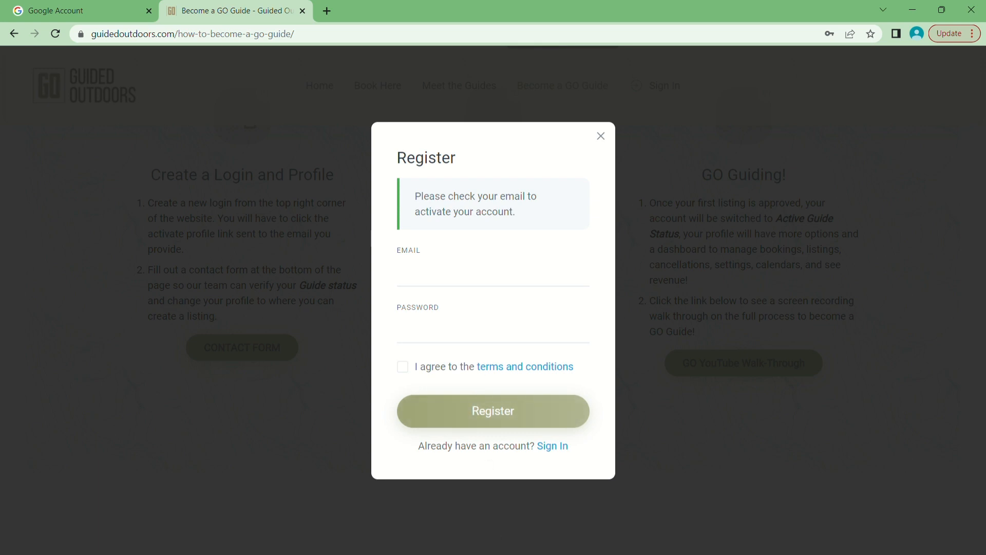
In a new browser tab, search Google for 'gmail'
left_click(45, 8)
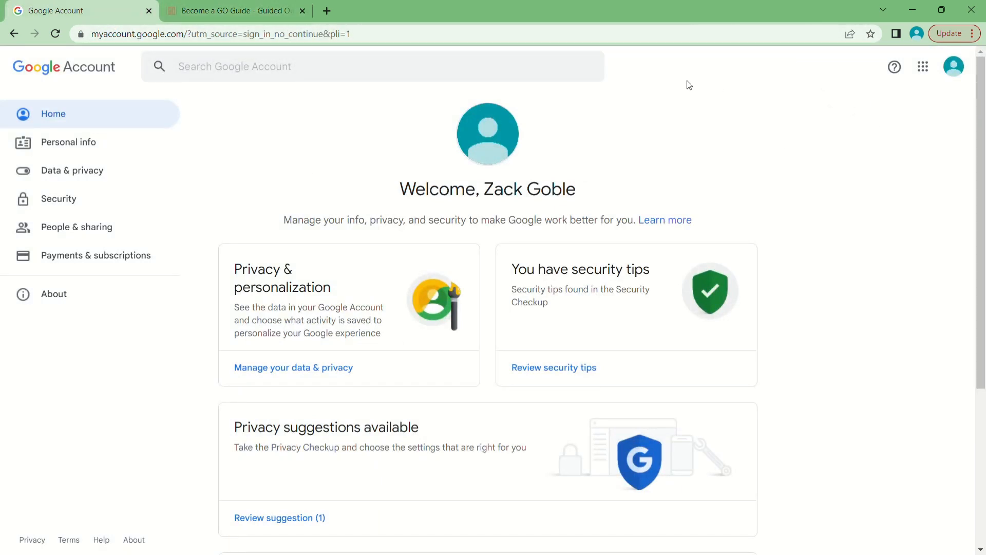
left_click(328, 11)
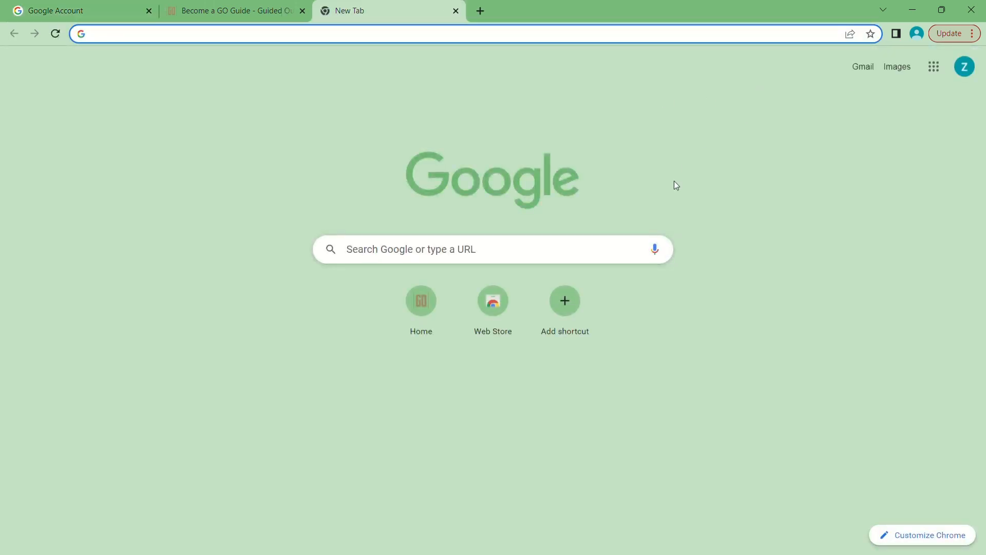
left_click(506, 256)
type("gmail")
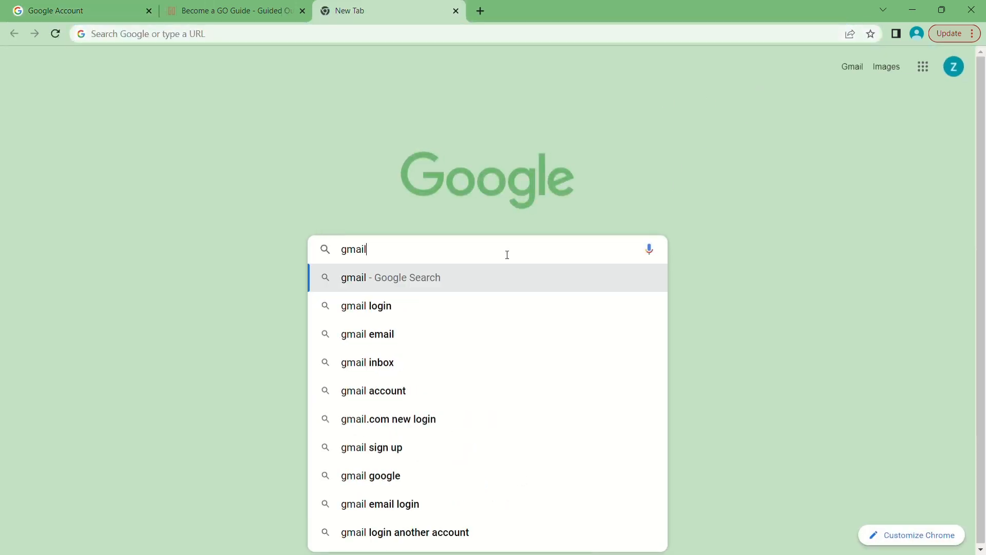
key("Return")
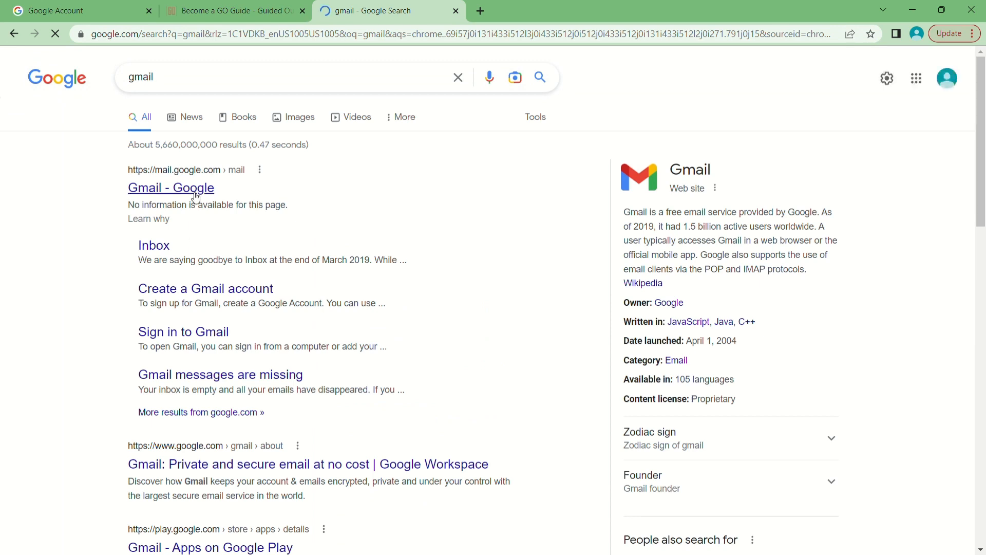
Open Gmail, read the Guided Outdoors Email Verification message and follow its verify link
left_click(195, 198)
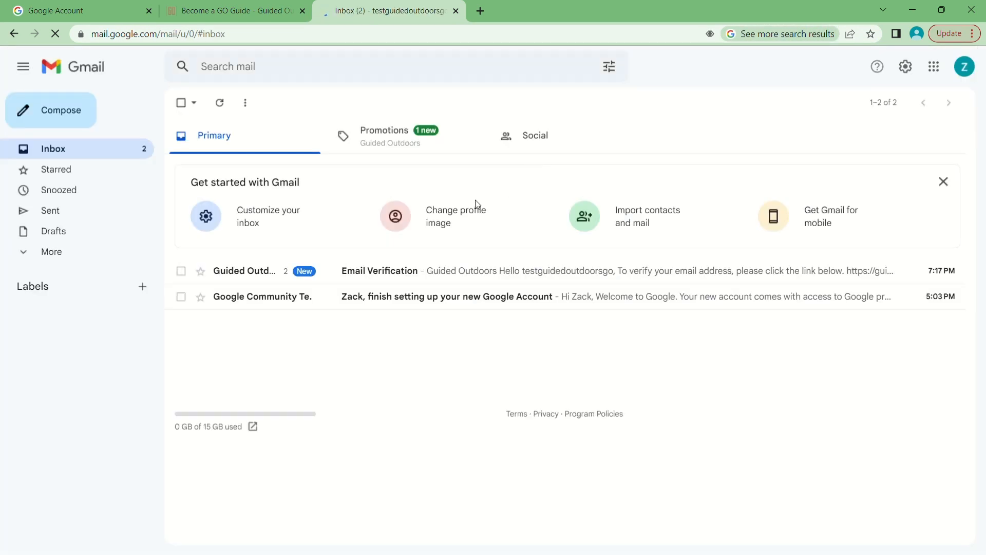
left_click(421, 280)
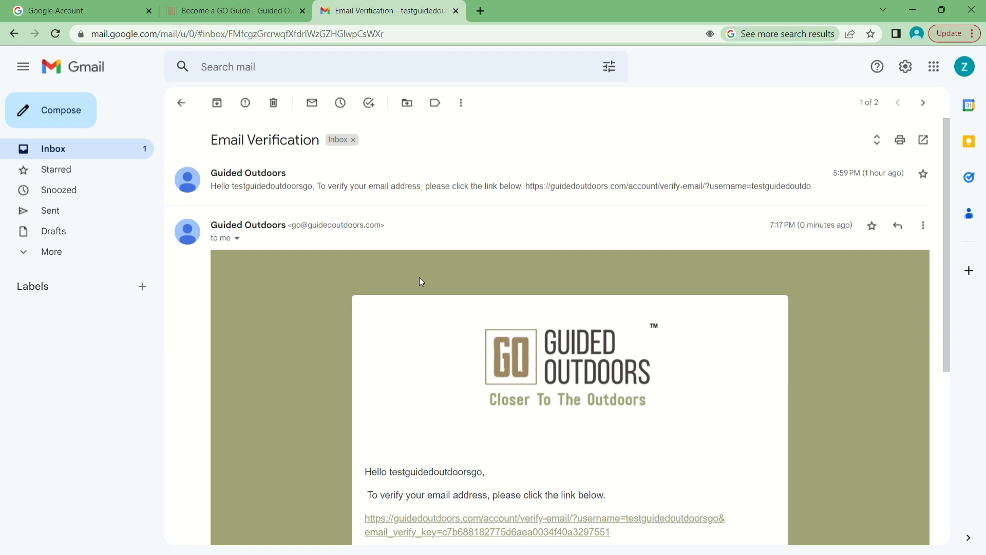
scroll(420, 281, "down", 3)
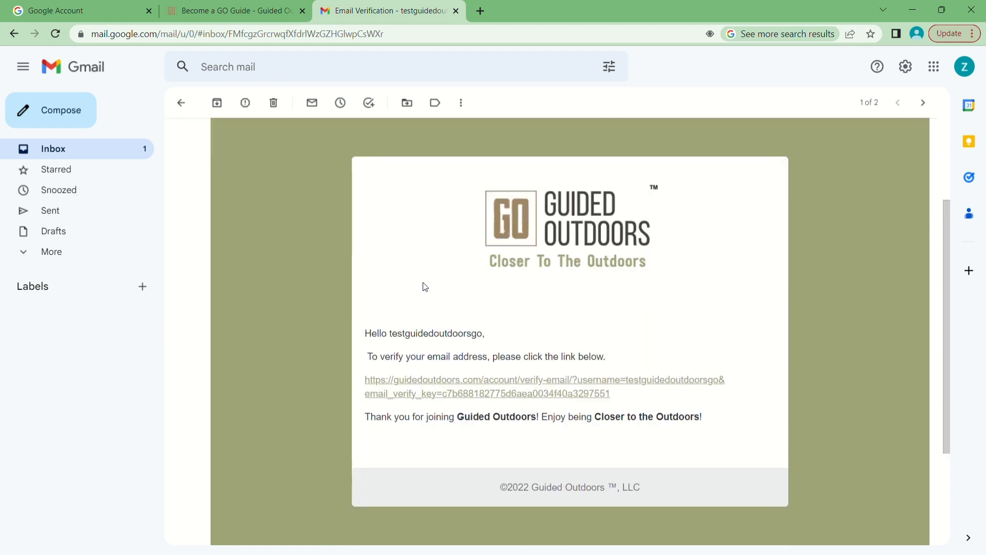
left_click(535, 395)
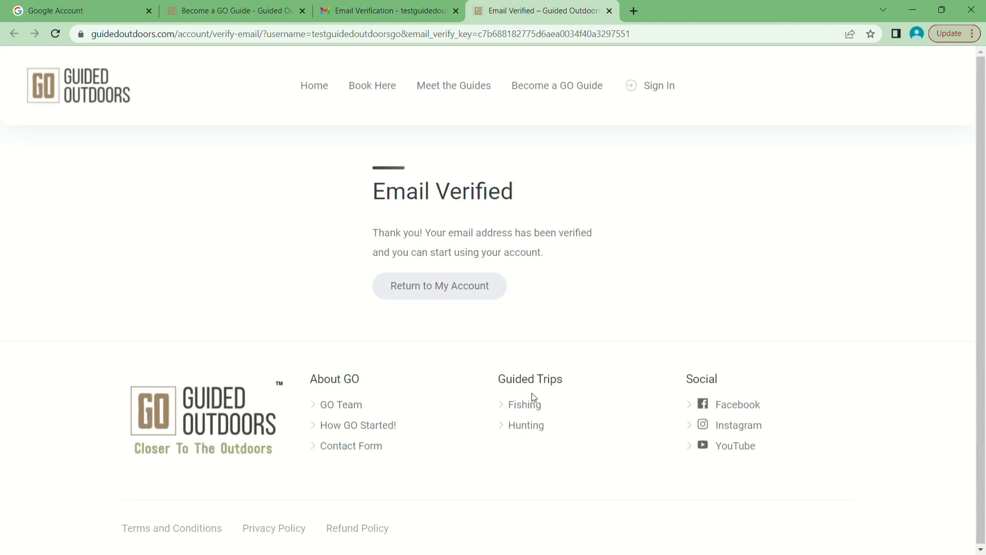
Return to My Account and sign in with the new account's email and password
left_click(447, 297)
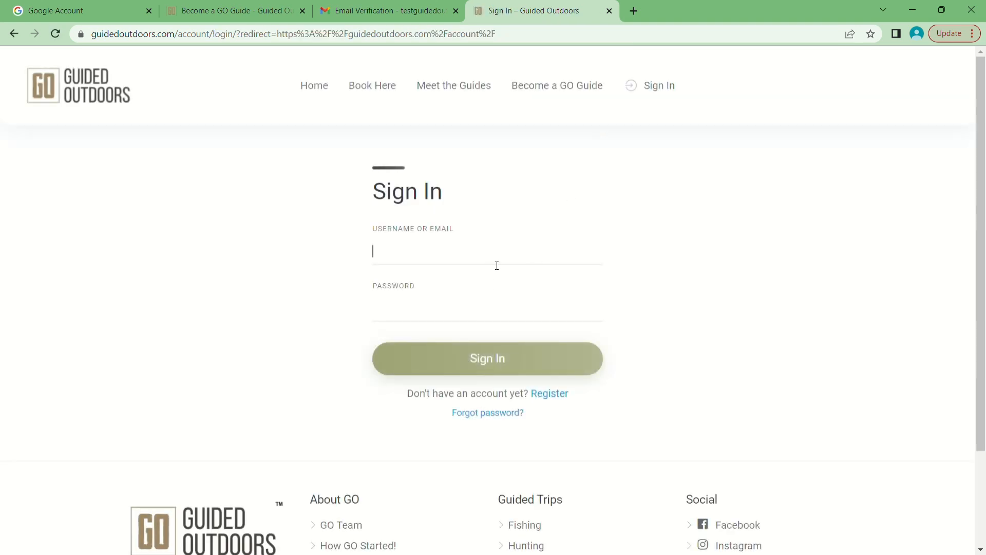
left_click(461, 326)
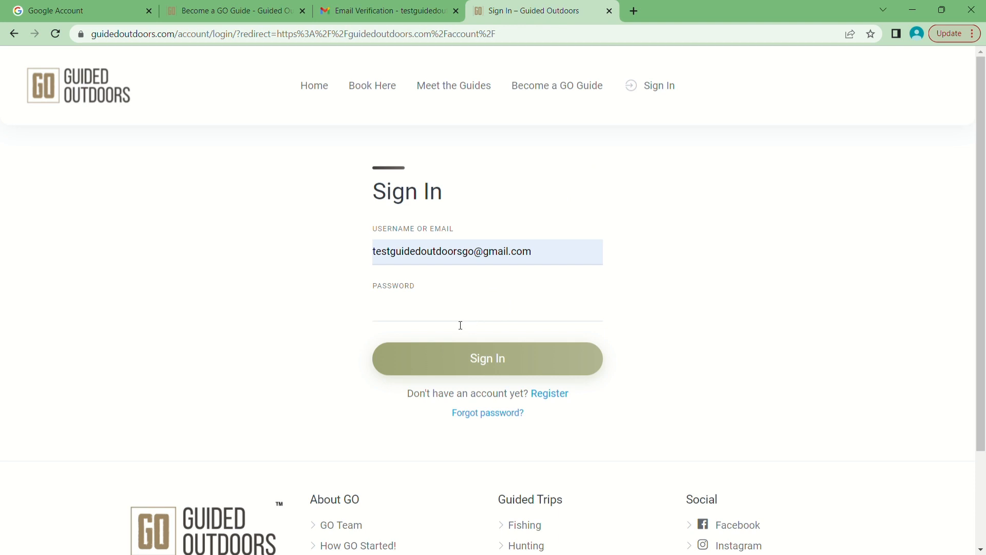
type("***********")
key("Return")
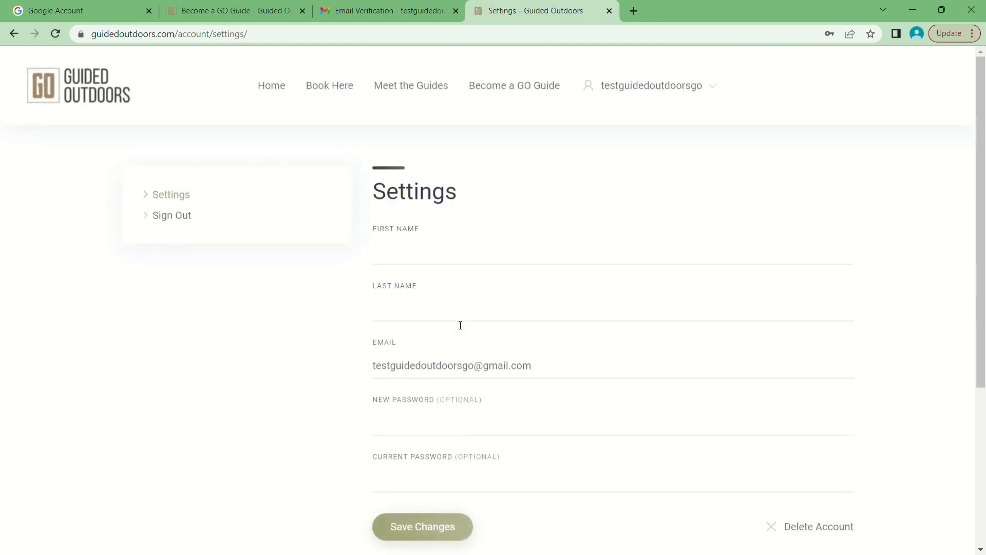
Enter the user's first and last name in account Settings and save the changes
scroll(460, 325, "down", 1)
left_click(427, 245)
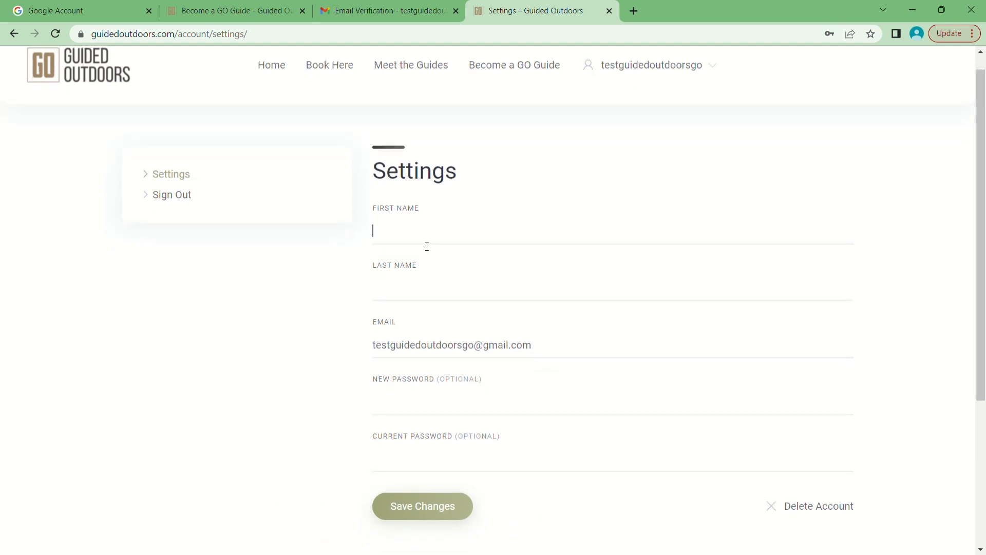
left_click(429, 291)
scroll(430, 292, "down", 2)
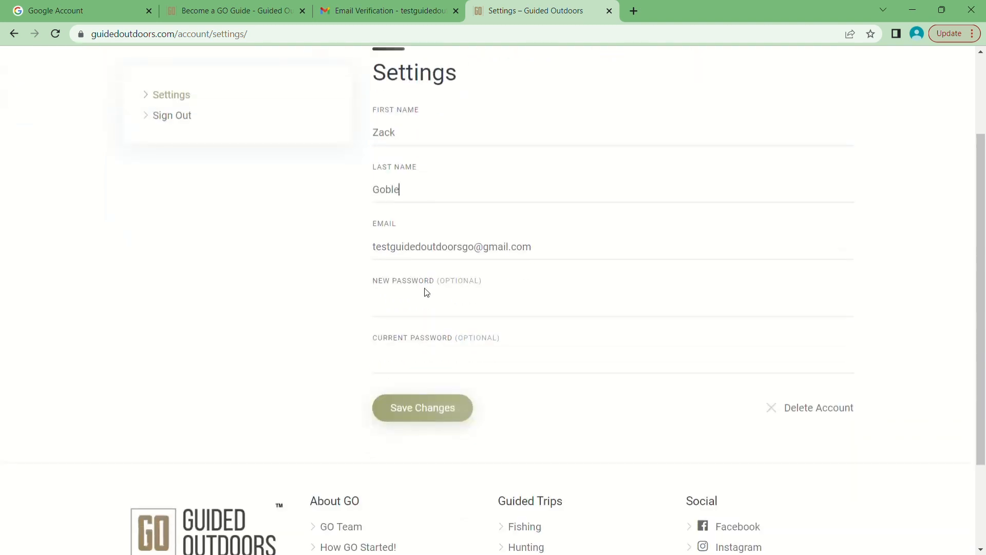
left_click(454, 409)
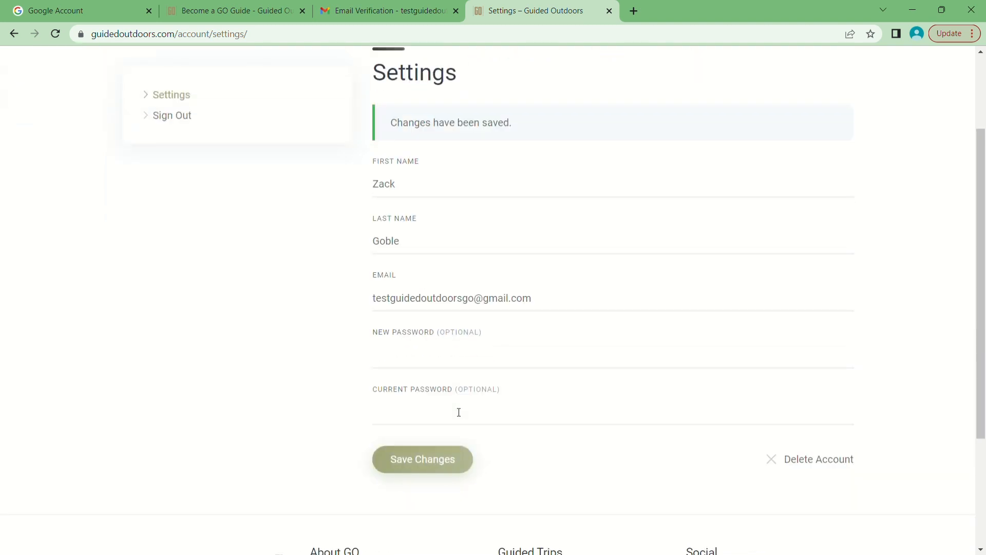
Go to the footer's Contact Form link
scroll(459, 412, "up", 2)
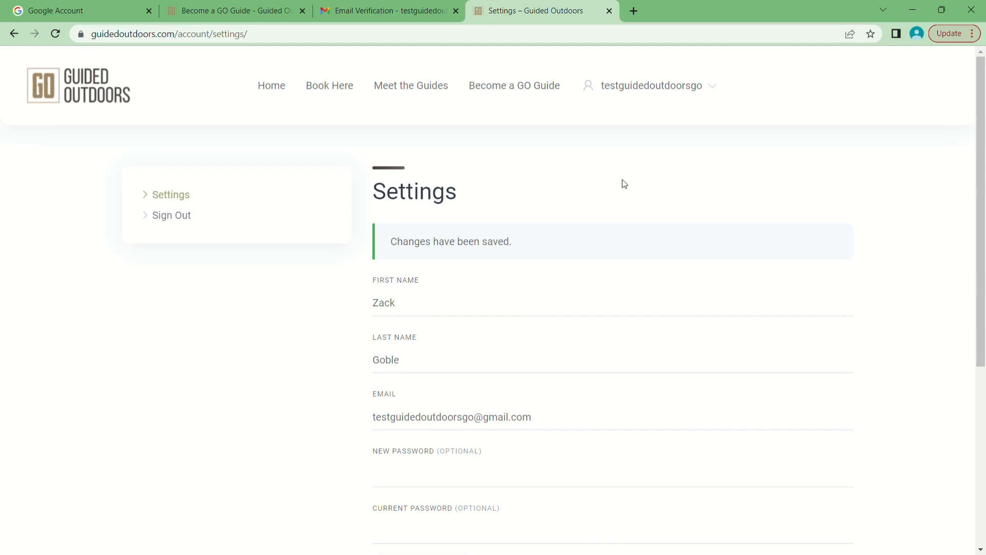
scroll(506, 269, "down", 5)
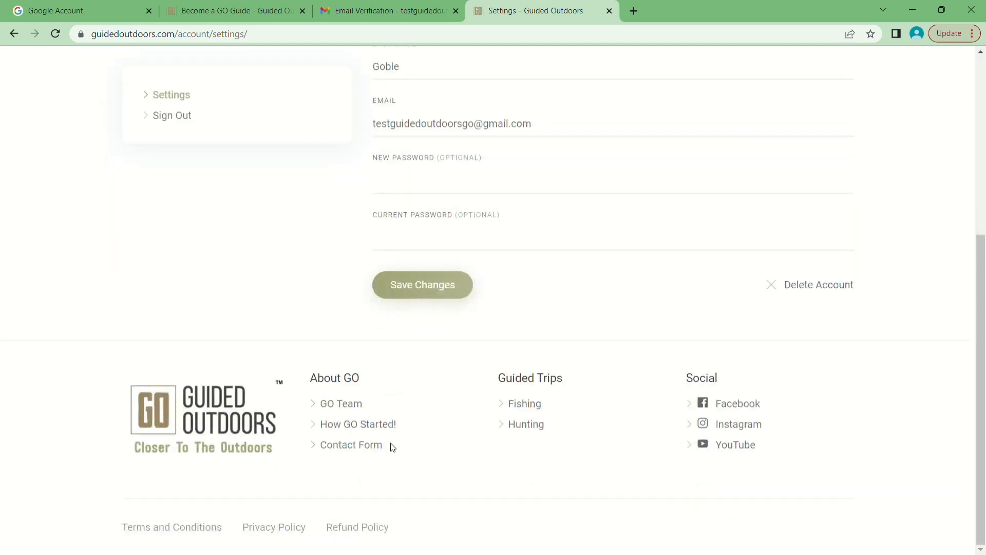
left_click(378, 451)
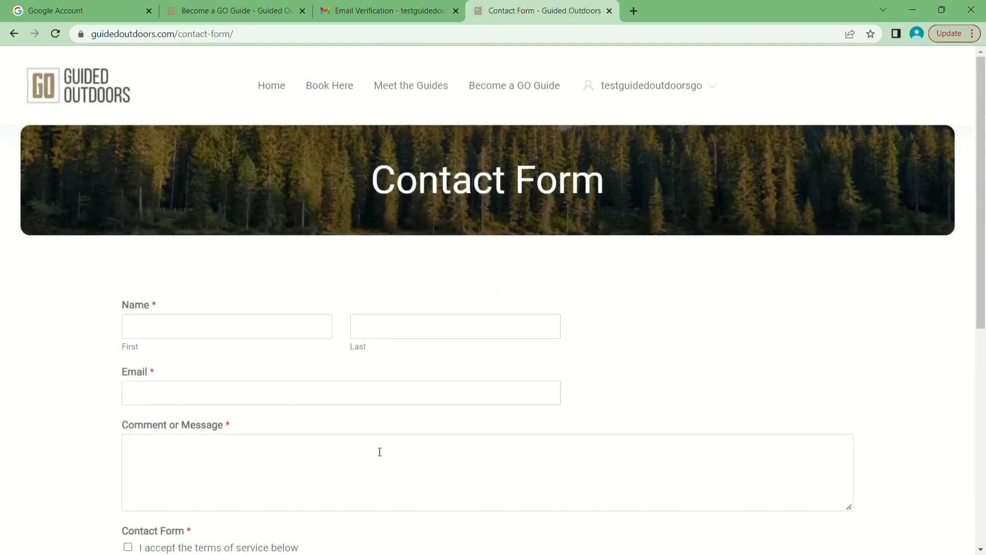
Autofill the first and last name and enter the account email on the Contact Form
scroll(380, 452, "down", 4)
scroll(286, 359, "up", 2)
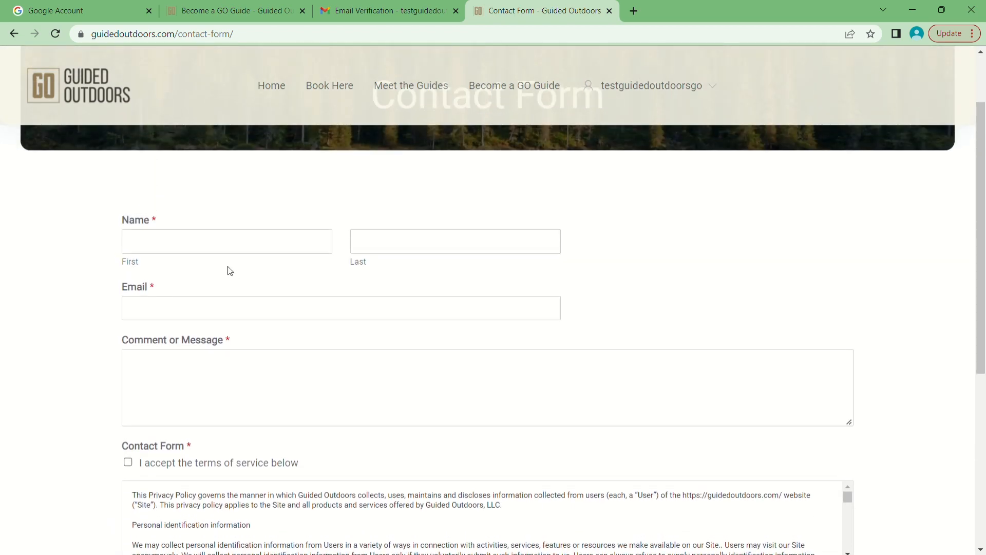
left_click(236, 254)
left_click(201, 273)
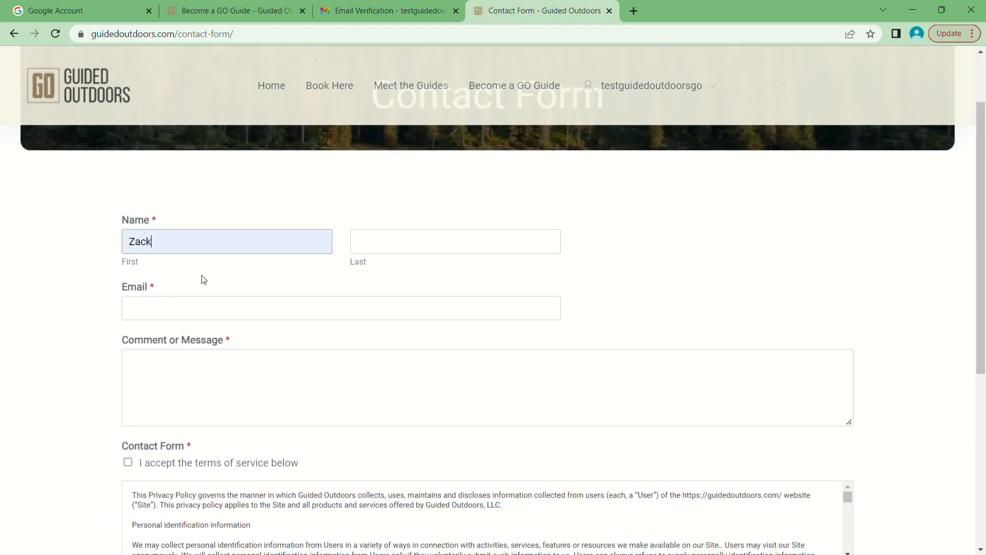
left_click(386, 238)
left_click(445, 278)
left_click(286, 303)
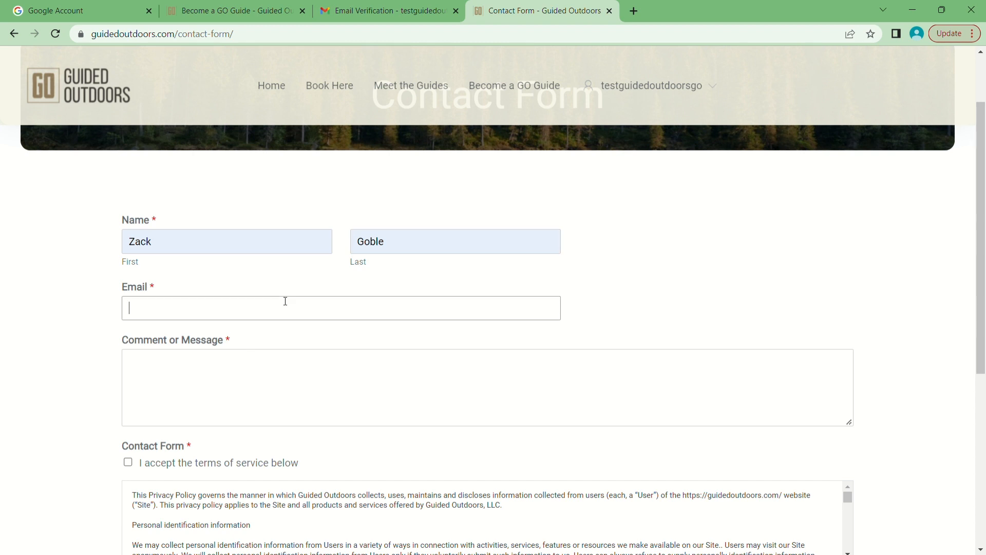
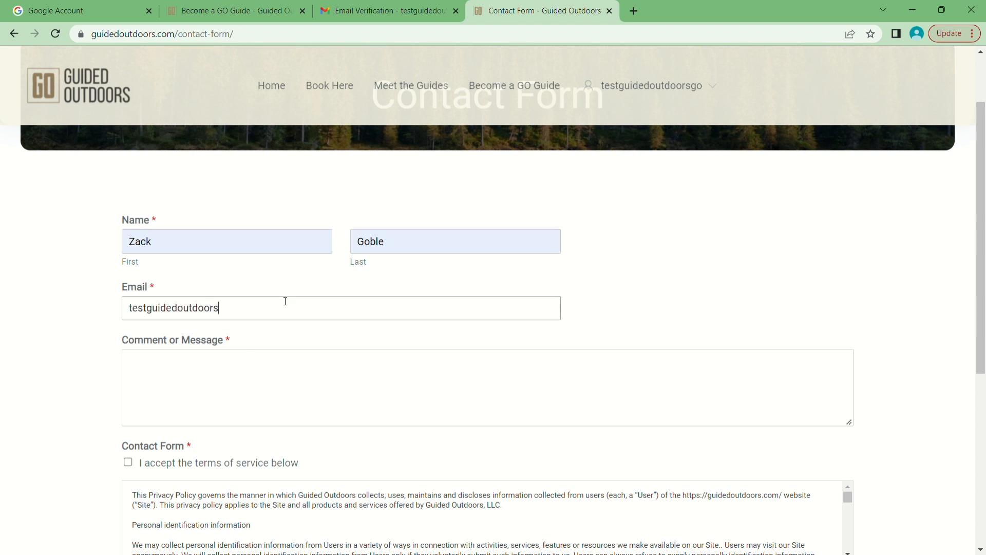
Write a comment asking to become a GO outfitter, naming the outfit Test Outfitter
left_click(229, 356)
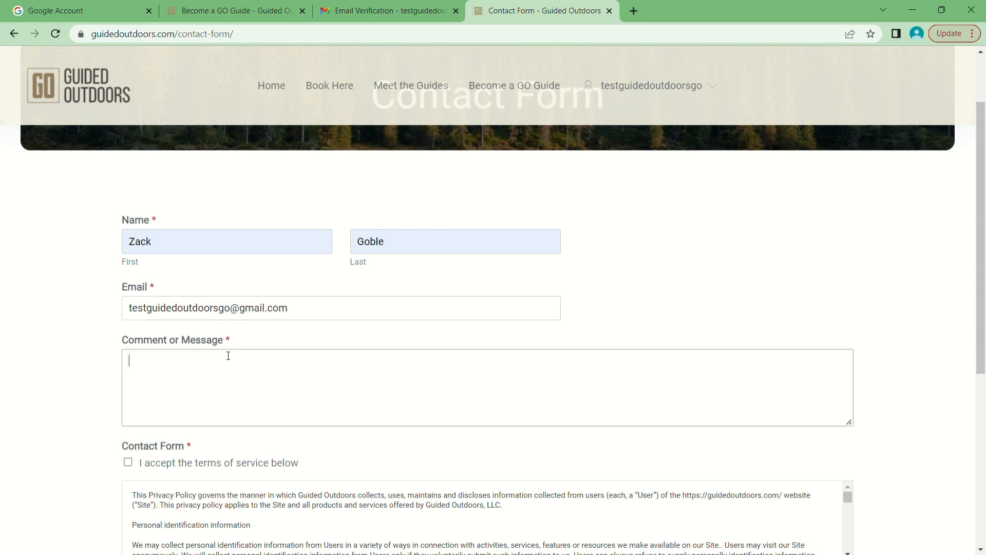
type("J")
type(" would lik")
type("e to become.")
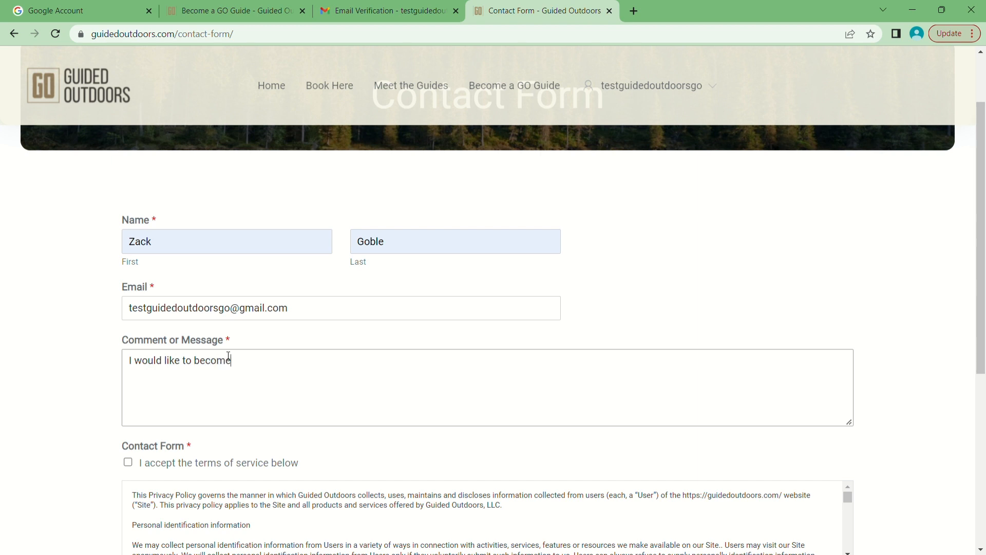
key("BackSpace")
type("a GO o")
type("utfitte")
type("r. Gui")
key("BackSpace")
key("BackSpace")
key("BackSpace")
key("BackSpace")
type("My outfite na")
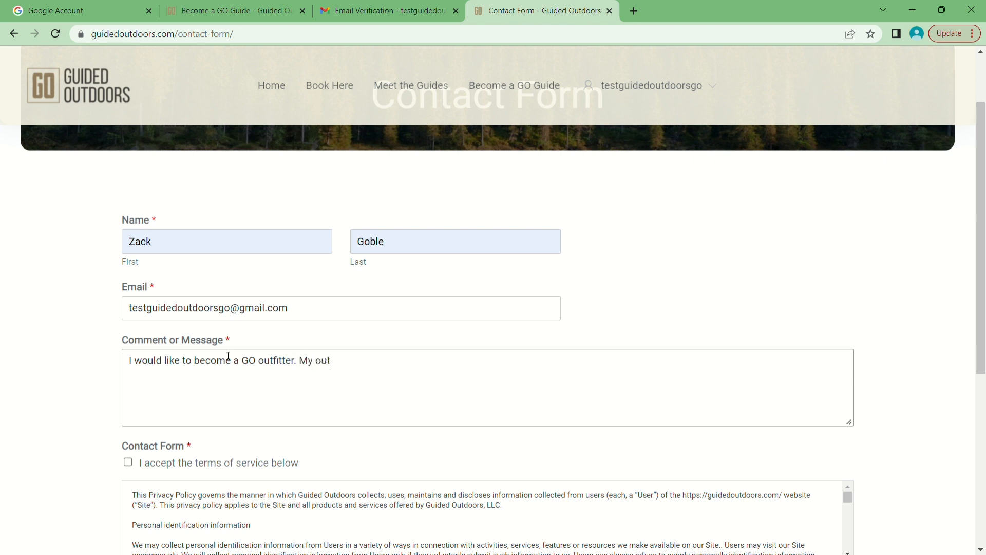
key("BackSpace")
key("BackSpace")
key("BackSpace")
key("BackSpace")
key("BackSpace")
type("t name ")
type("is Test")
type(" Outfitter")
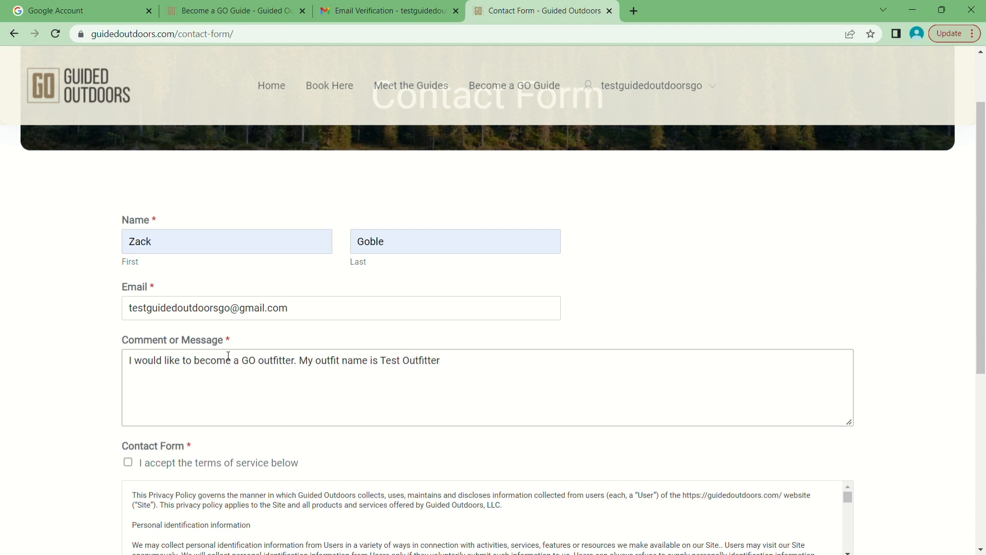
scroll(228, 355, "down", 1)
type("r")
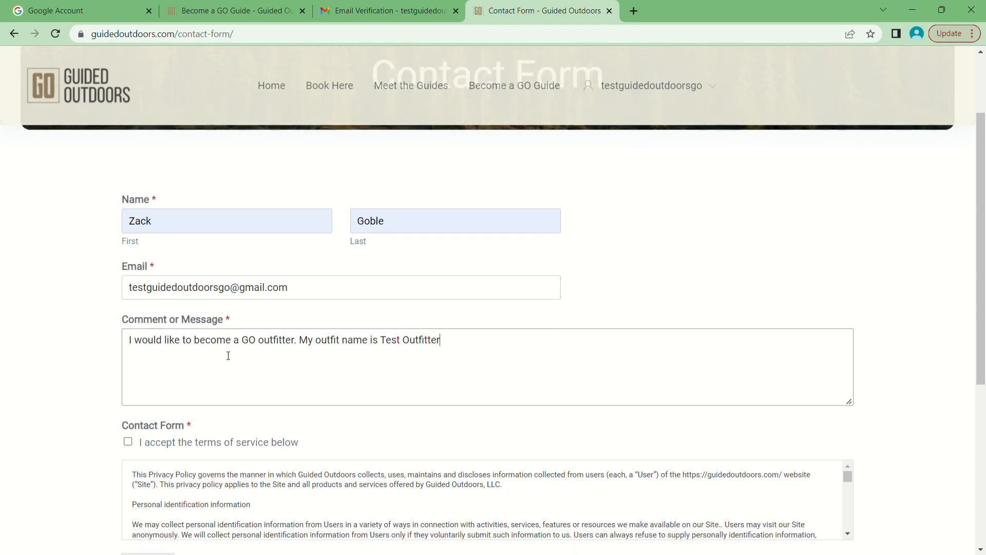
type(".")
Accept the terms of service and submit the contact form
scroll(229, 356, "down", 2)
left_click(128, 400)
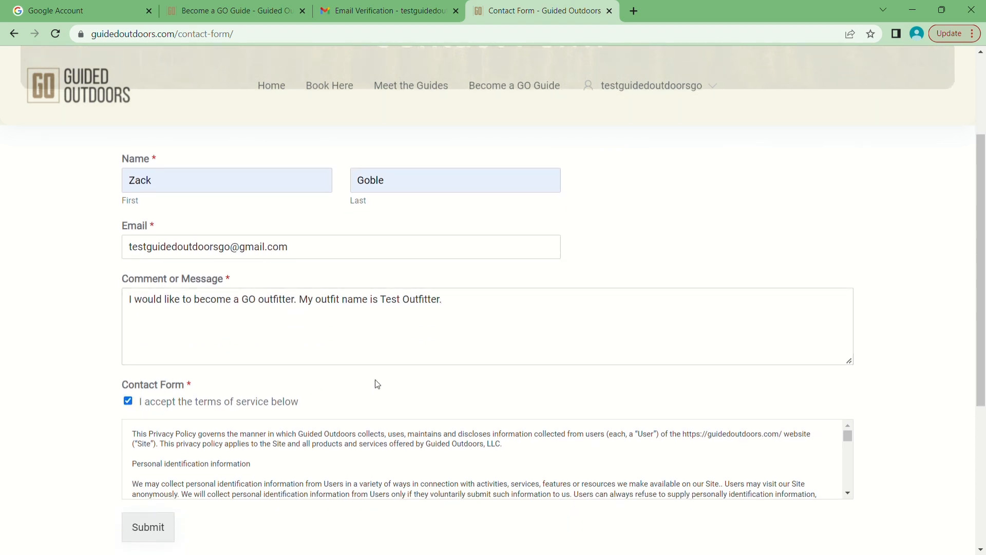
scroll(378, 384, "down", 3)
scroll(383, 387, "down", 8)
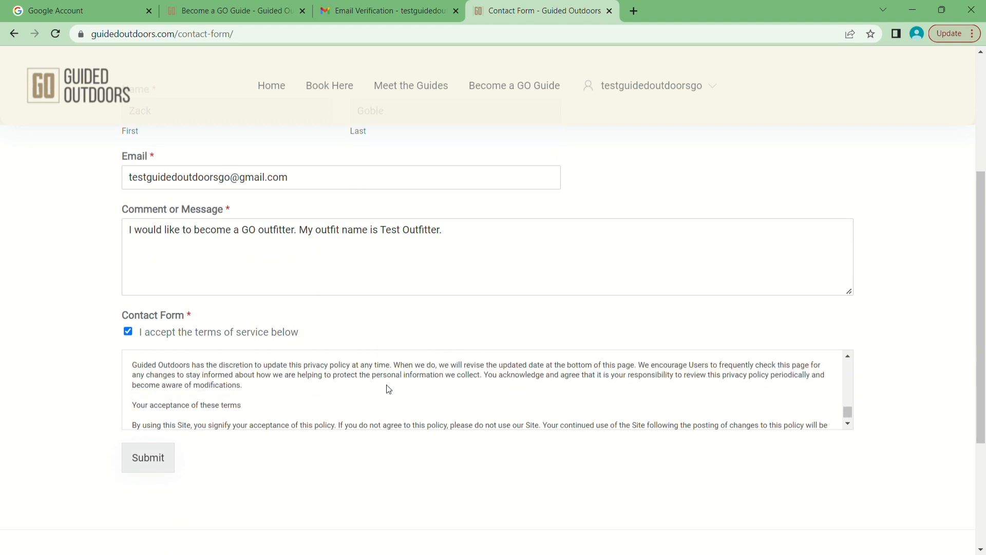
scroll(389, 390, "down", 1)
scroll(365, 426, "down", 3)
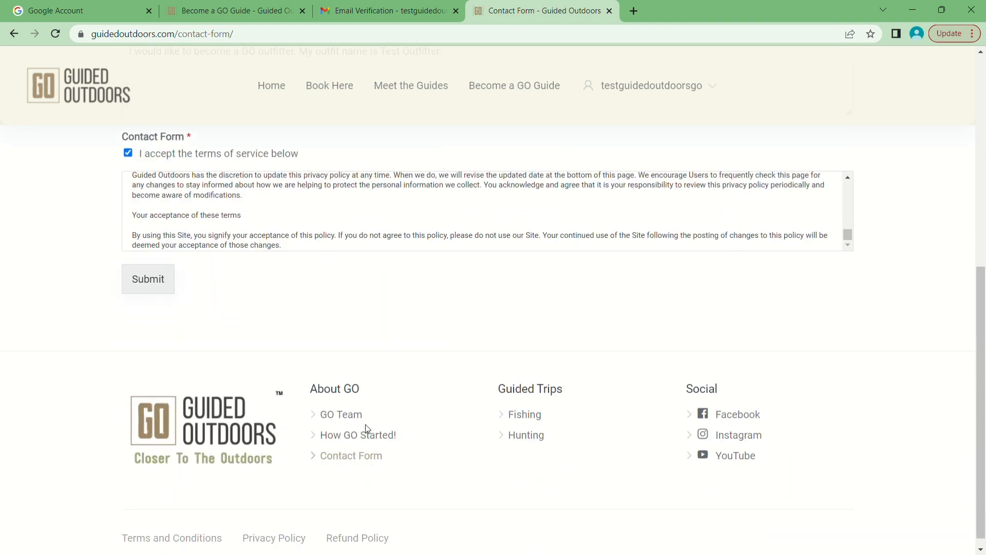
left_click(153, 273)
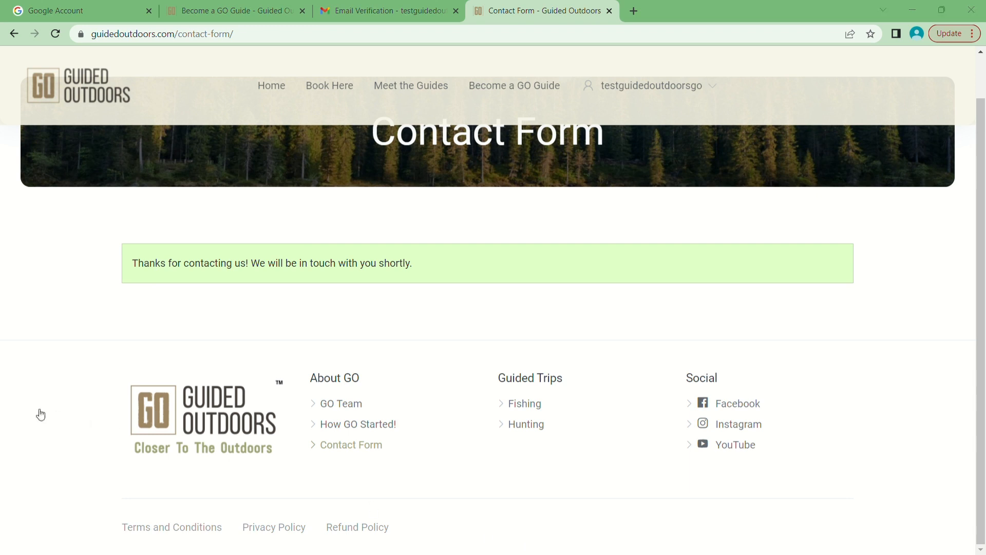
Reload the contact page and start a new listing from the header's 'Create a Listing' button
scroll(53, 381, "up", 1)
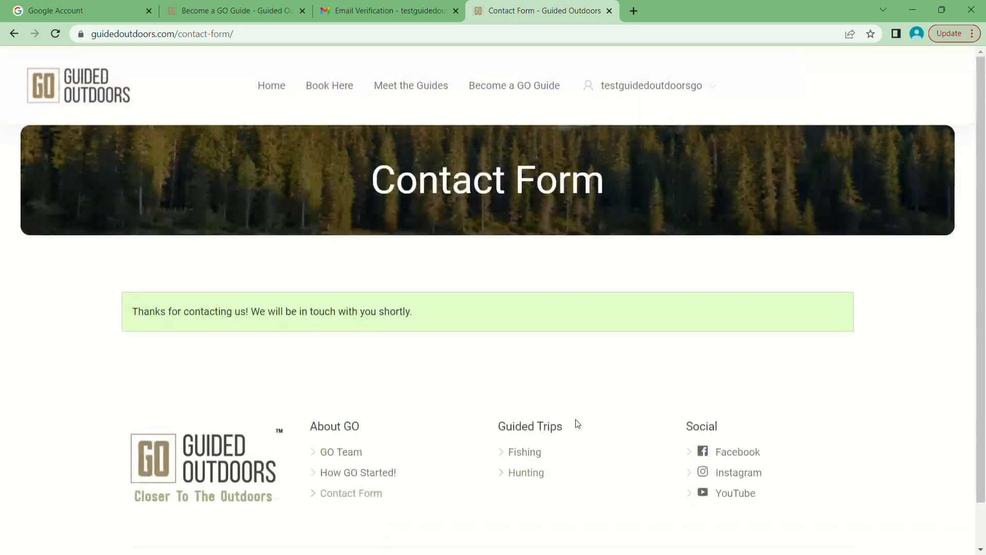
left_click(55, 34)
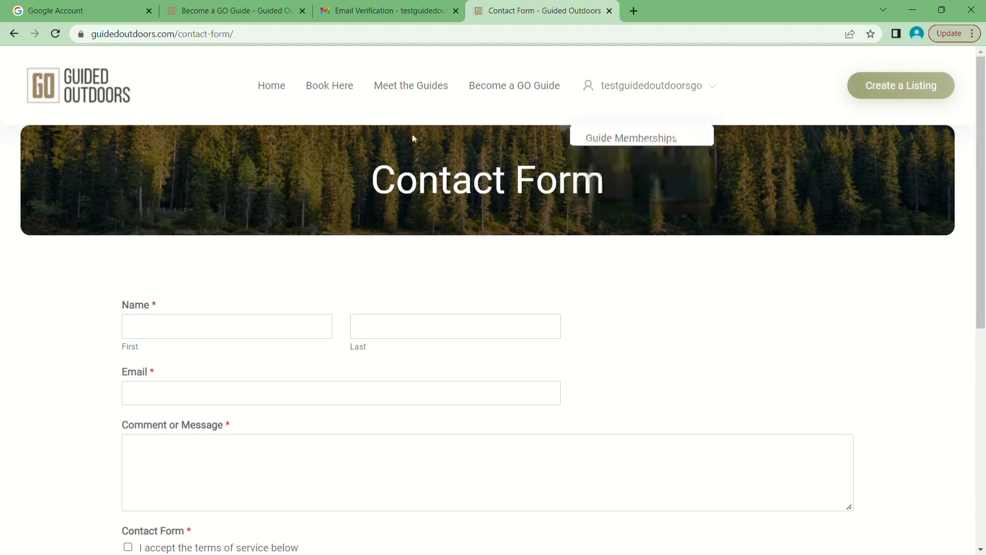
scroll(412, 132, "down", 2)
scroll(728, 218, "up", 2)
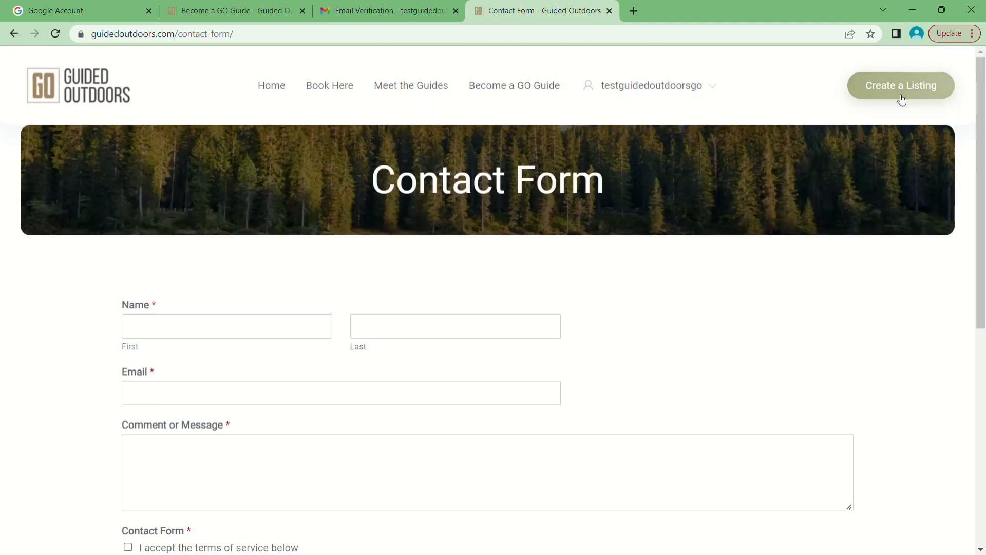
left_click(901, 97)
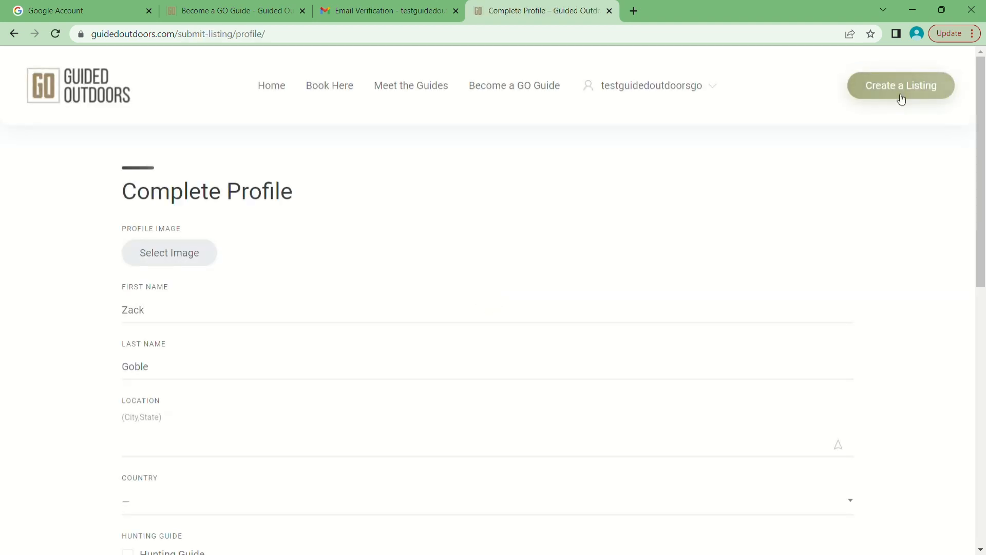
Scroll the Complete Profile form around the Profile Image field
scroll(579, 143, "down", 3)
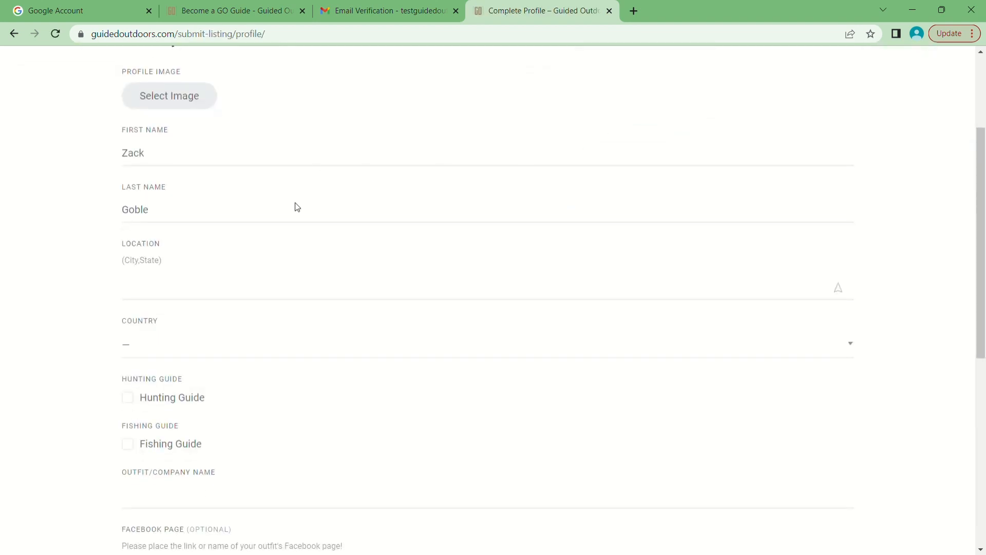
scroll(339, 292, "up", 3)
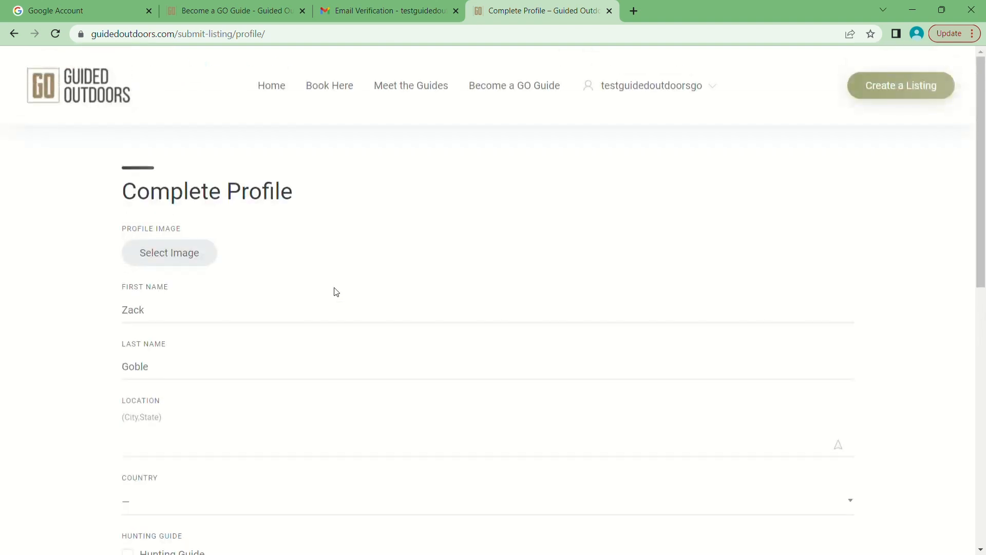
scroll(337, 292, "down", 1)
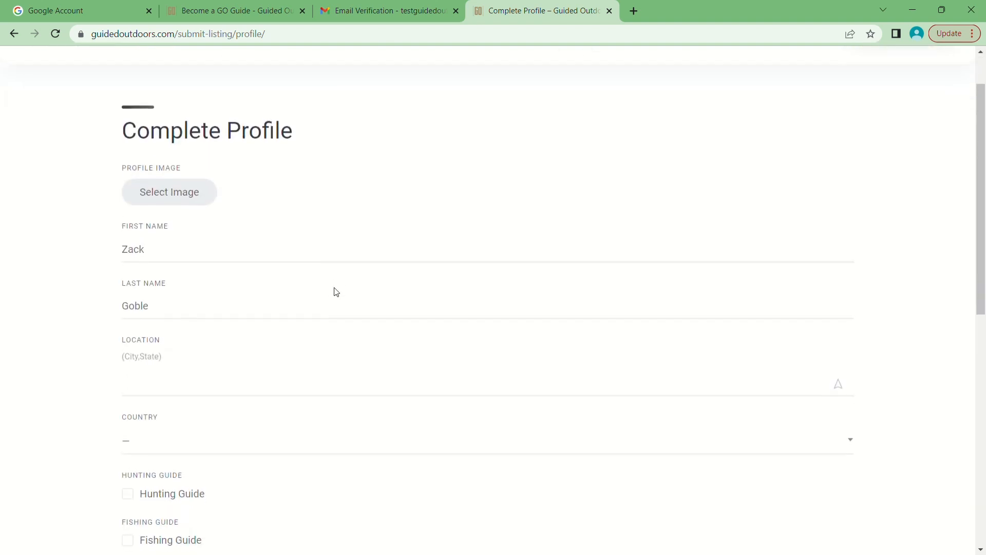
scroll(216, 253, "down", 1)
scroll(214, 252, "up", 1)
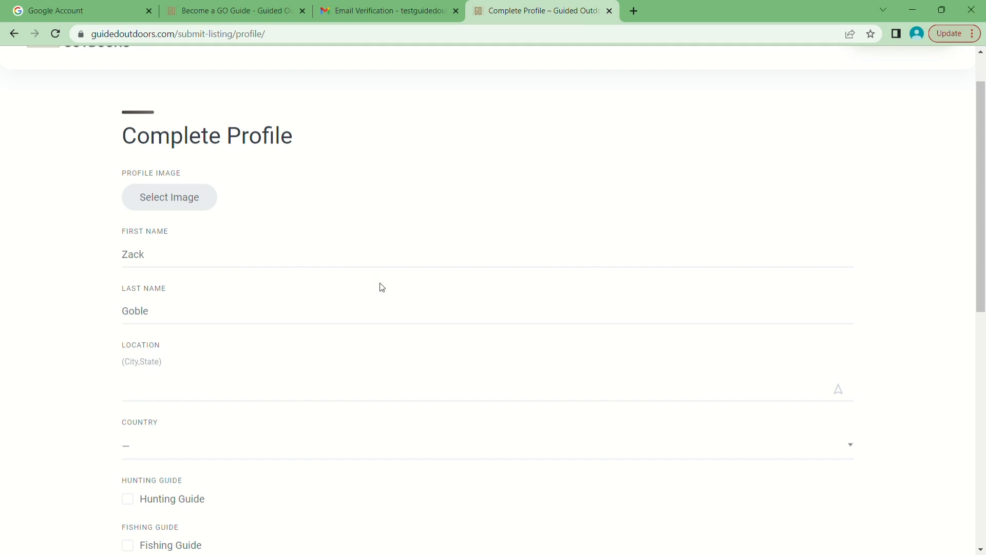
scroll(380, 286, "down", 3)
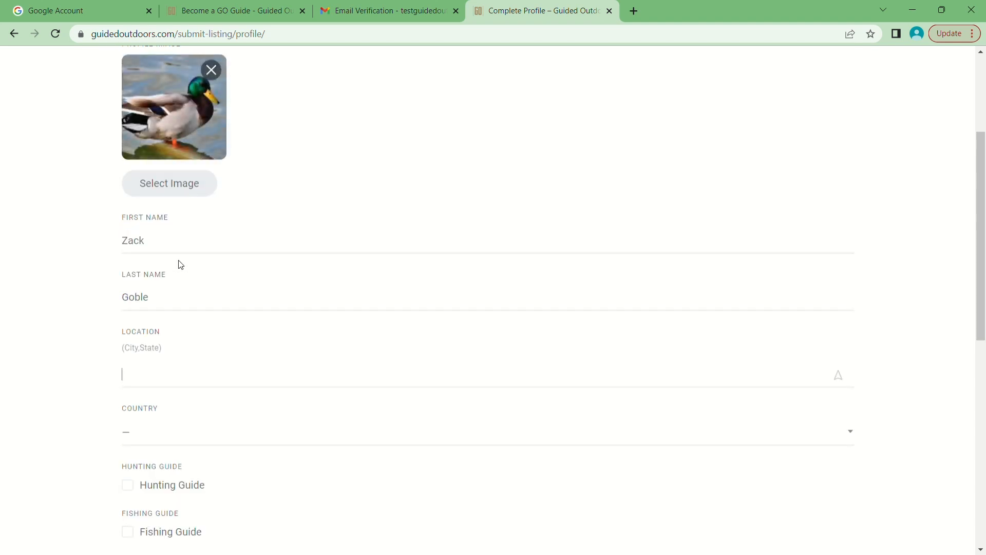
Set the profile location to Stuttgart, AR
type("Stuga")
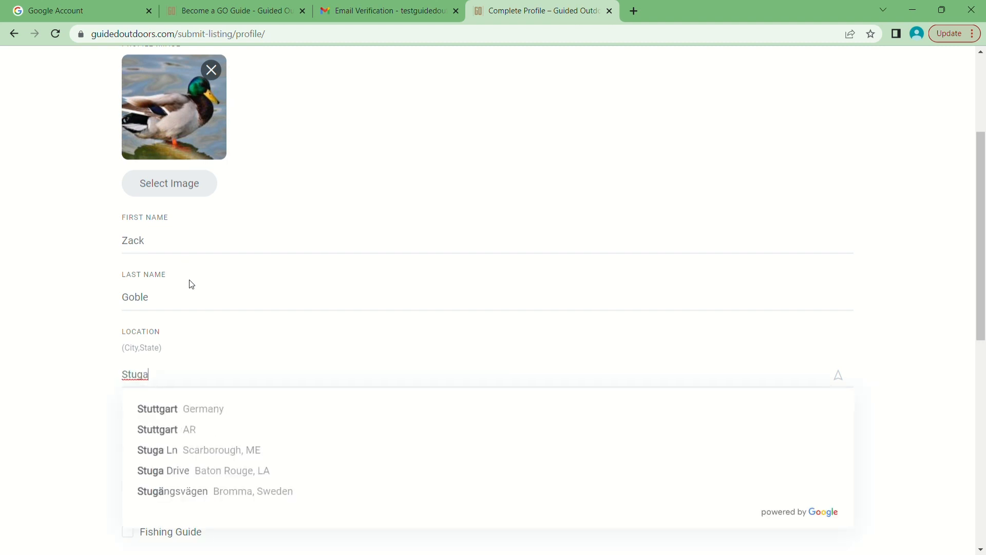
left_click(182, 434)
scroll(182, 438, "down", 2)
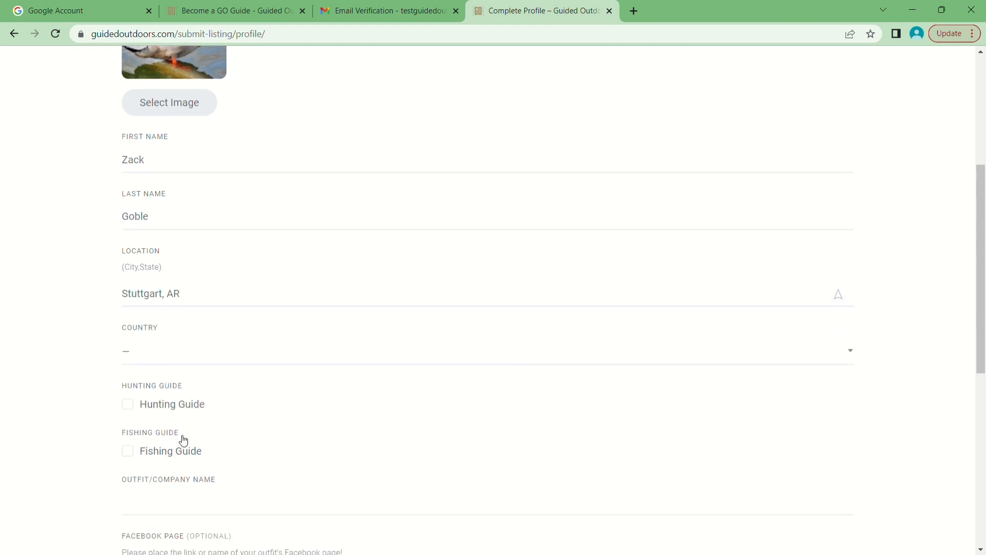
Set the country to United States (US) and mark the profile as a Hunting Guide
left_click(165, 363)
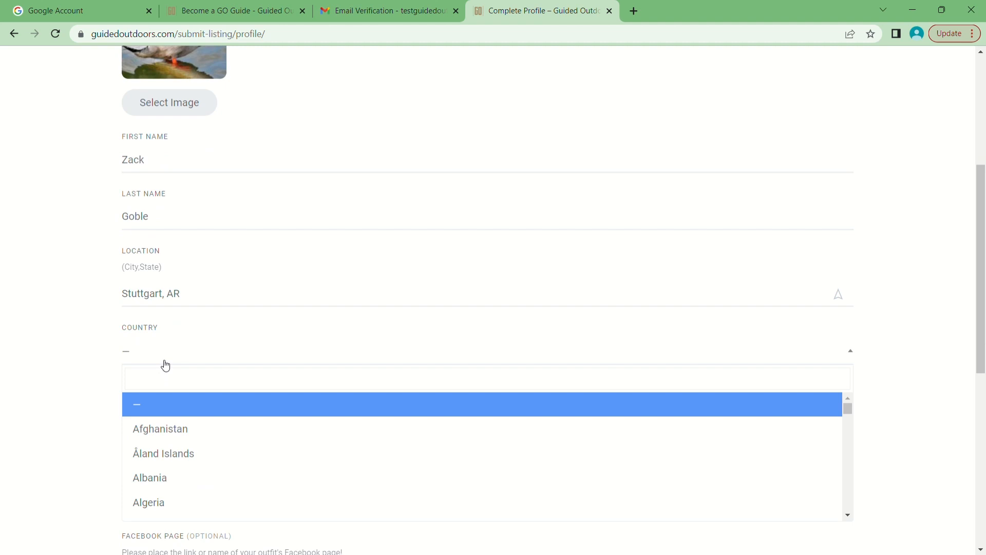
left_click(165, 403)
left_click(181, 351)
type("unit")
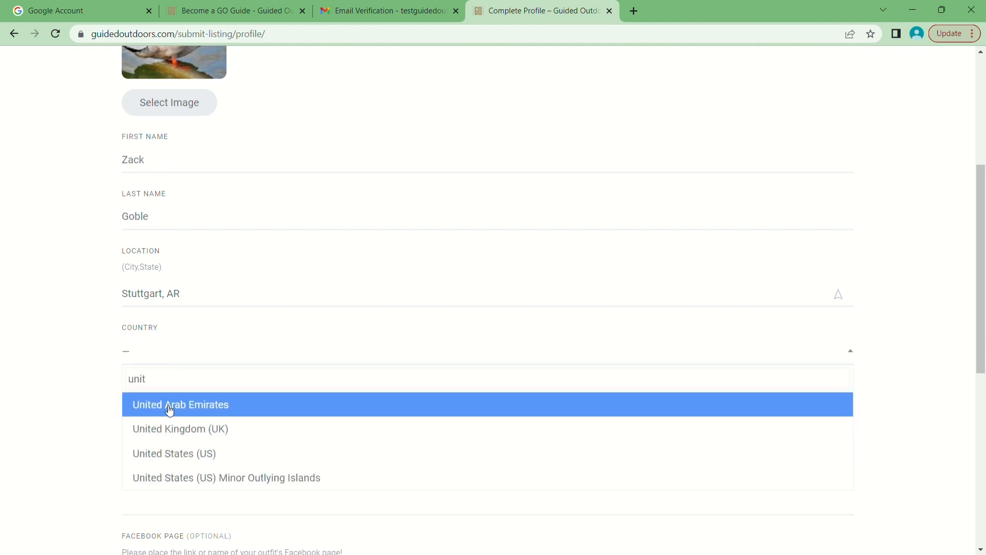
left_click(181, 453)
scroll(180, 452, "down", 2)
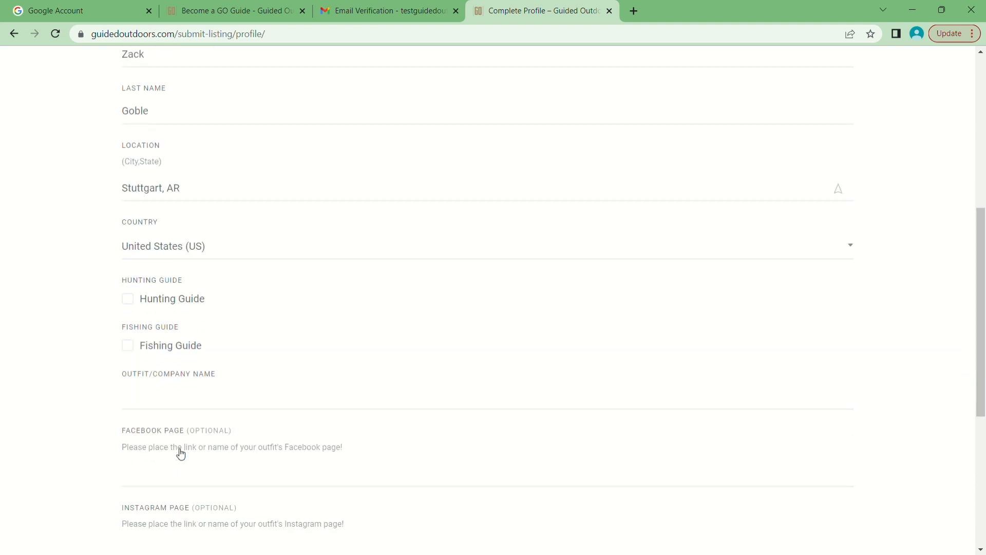
left_click(127, 299)
Enter the outfit name 'Test Outfitter' and submit the profile to Stripe
scroll(271, 345, "down", 2)
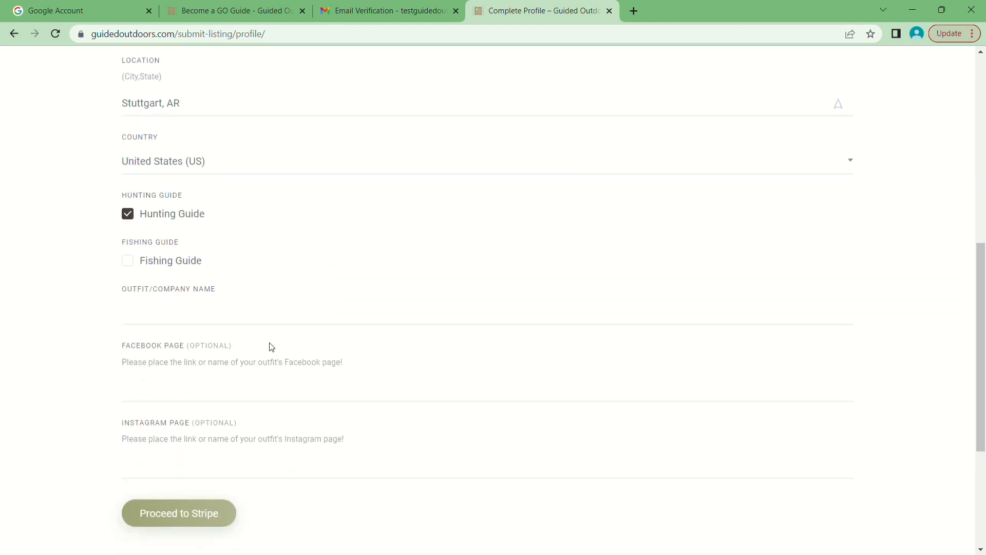
scroll(238, 295, "down", 1)
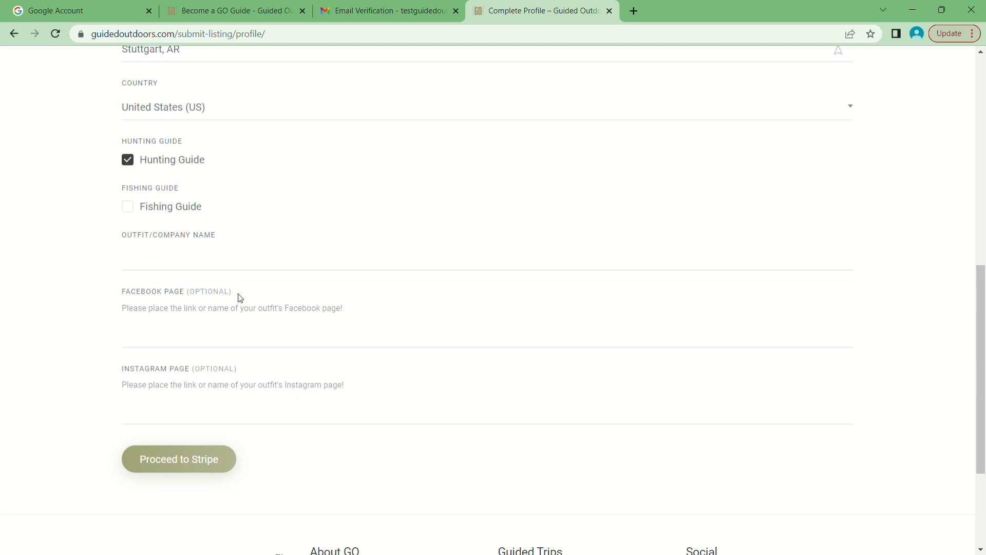
type("Test Outfitter")
scroll(235, 338, "down", 1)
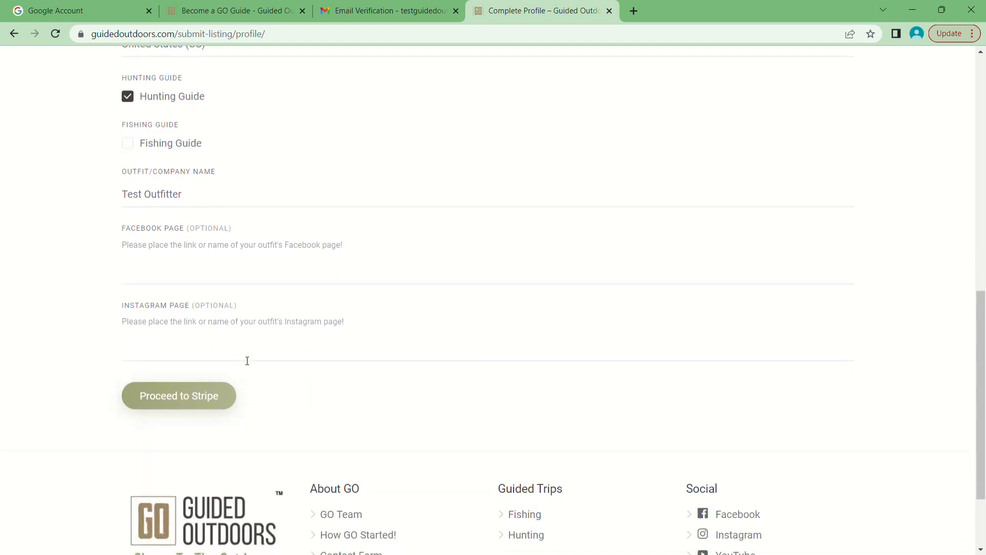
left_click(194, 404)
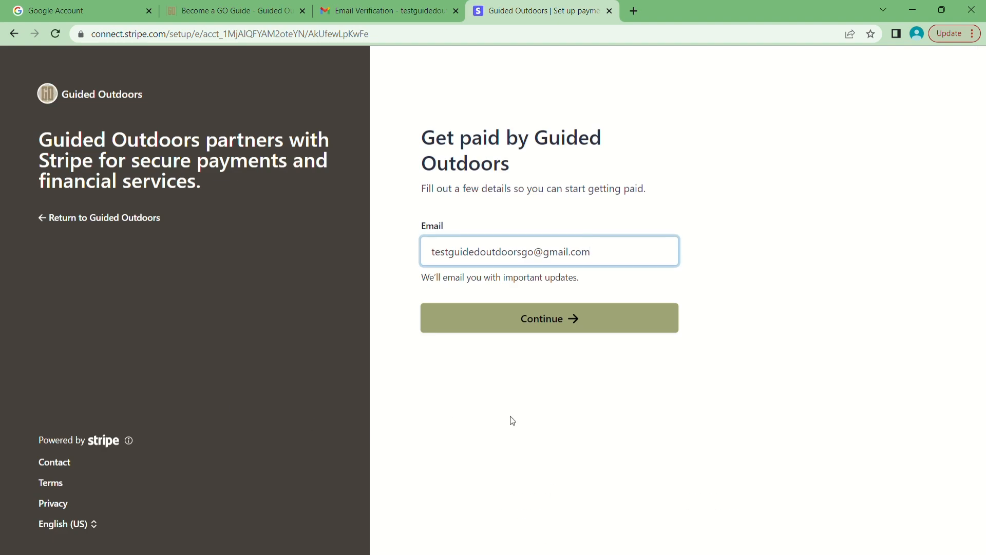
Confirm the payout email, submit the mobile number, and enter the SMS verification code
left_click(536, 332)
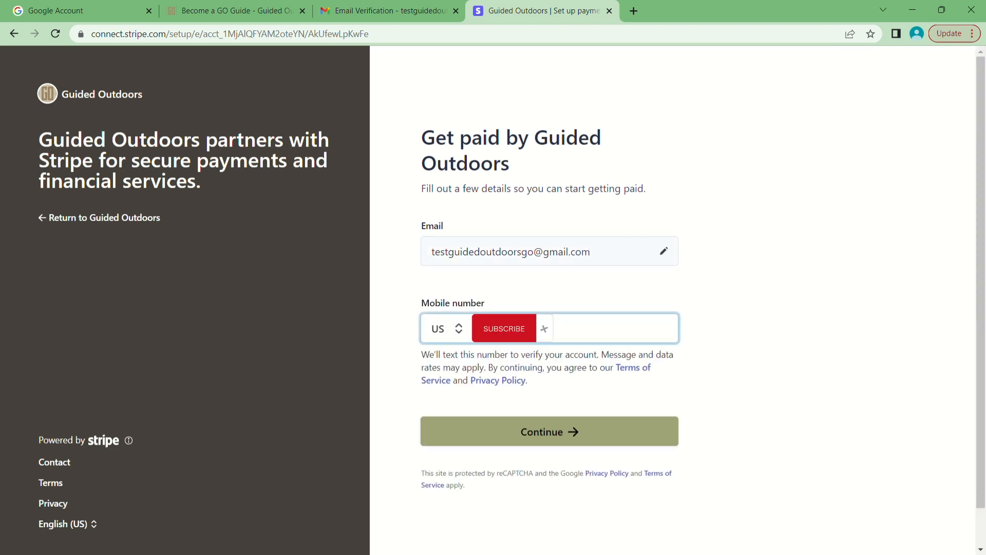
left_click(567, 433)
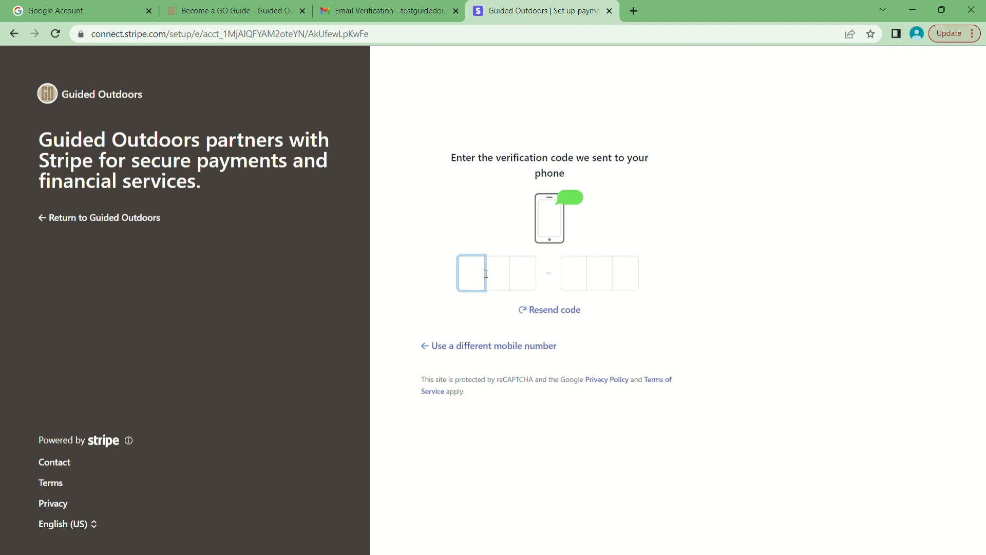
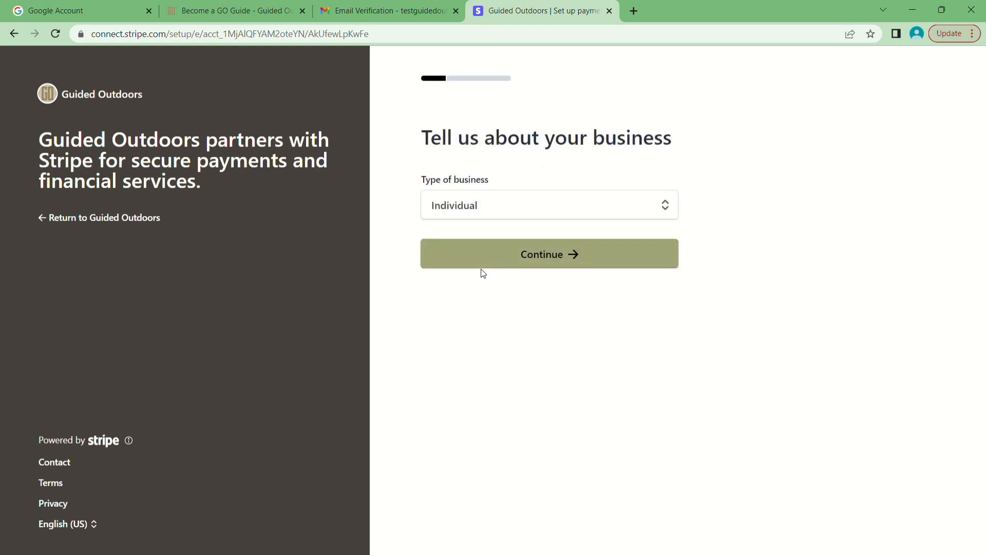
left_click(508, 205)
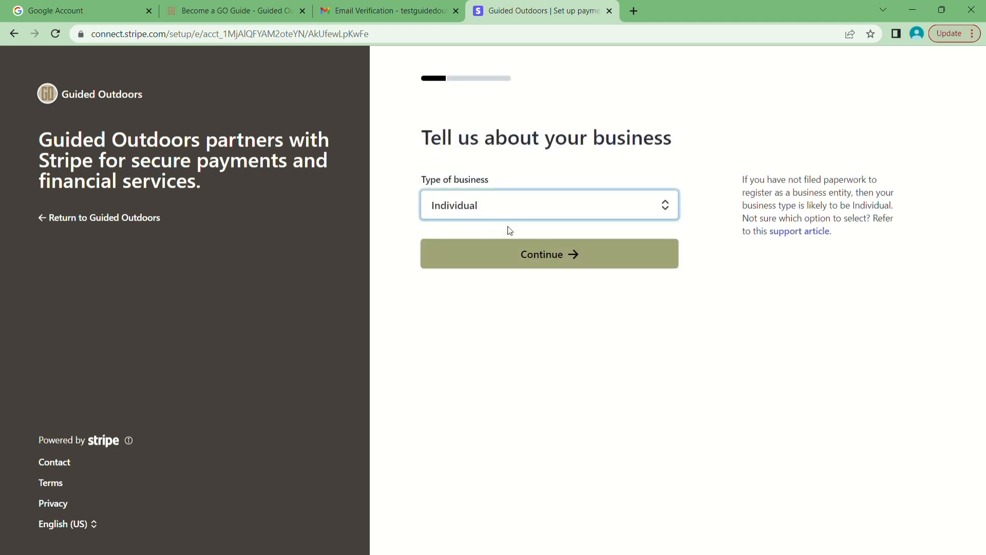
left_click(559, 259)
left_click(559, 258)
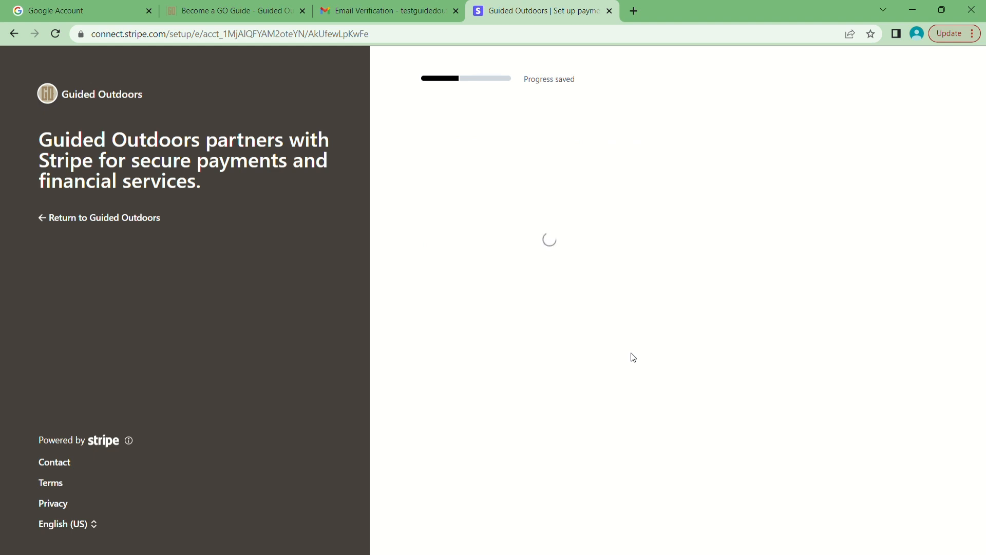
scroll(636, 357, "down", 7)
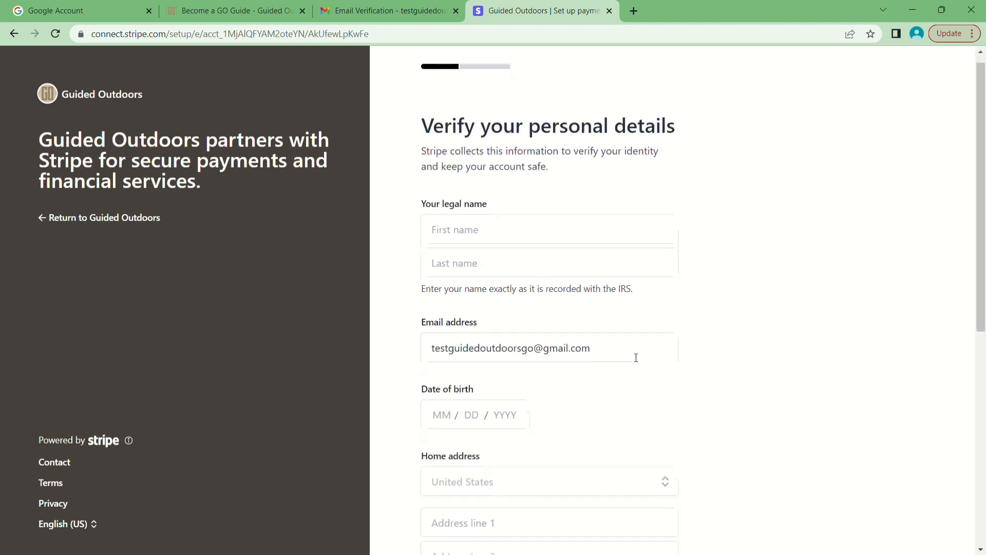
scroll(634, 358, "down", 1)
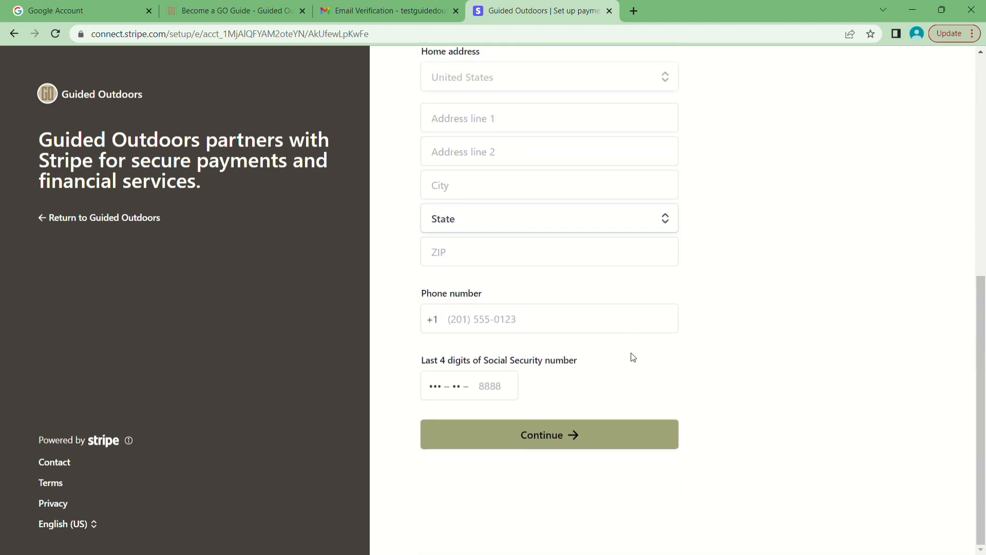
mouse_move(460, 351)
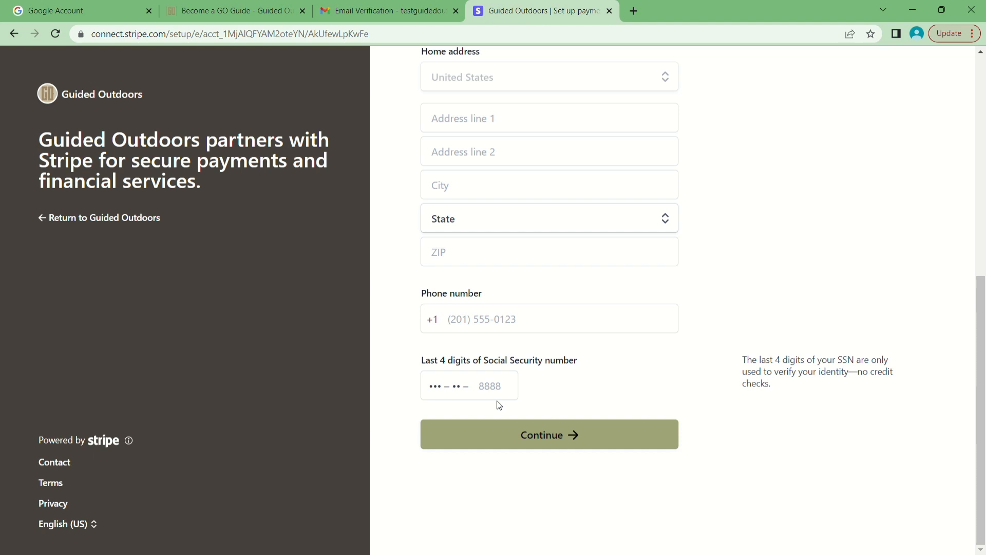
scroll(498, 405, "up", 8)
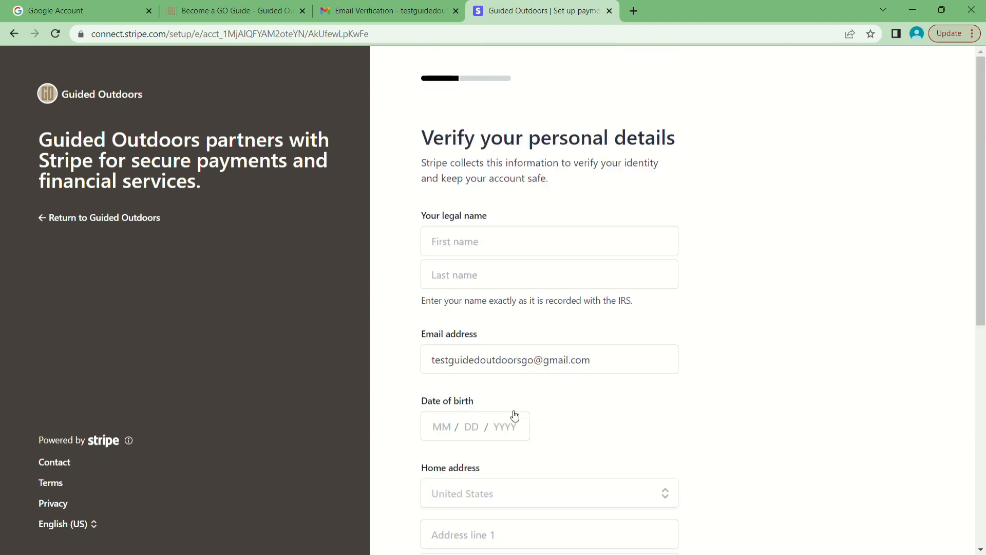
Set the industry to Other business services on Professional details and continue
left_click(479, 235)
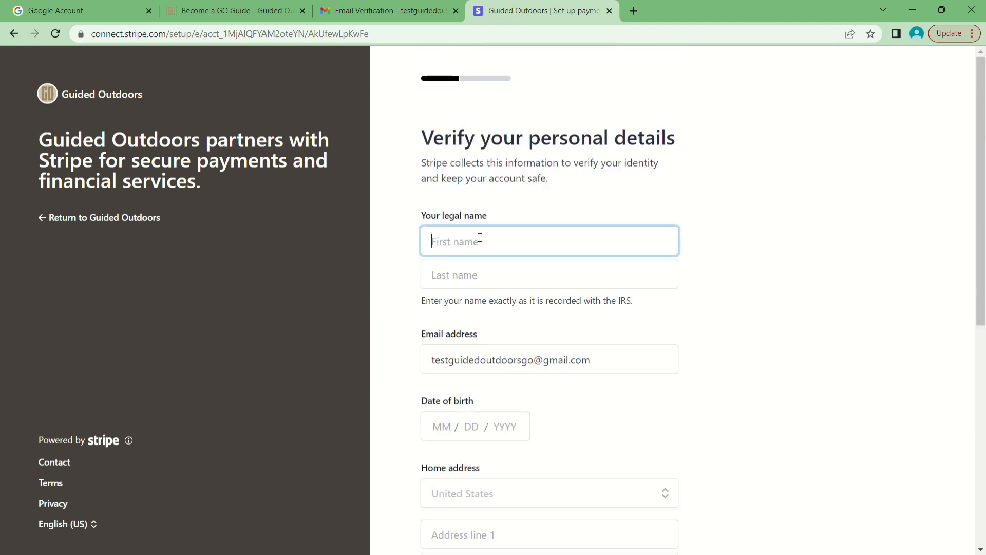
left_click(549, 255)
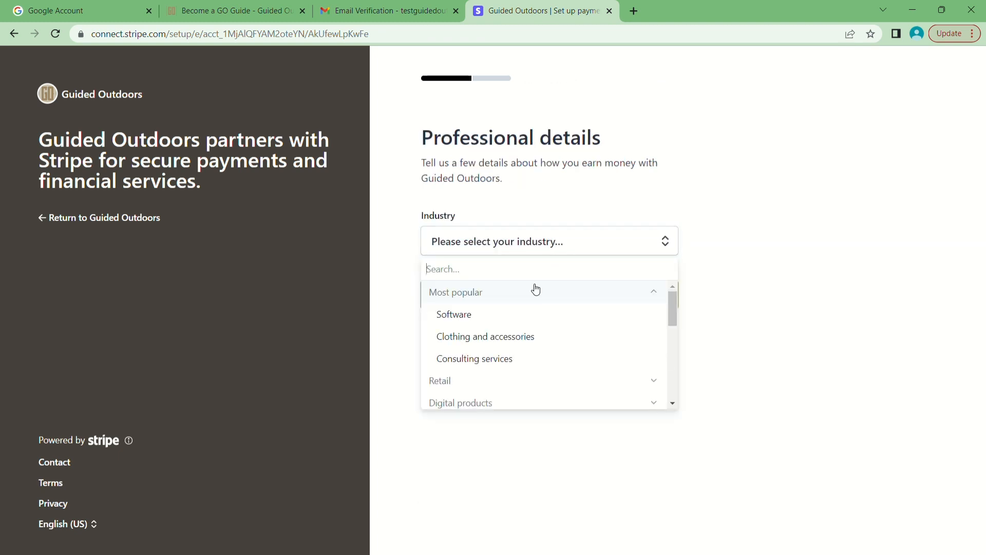
scroll(535, 289, "down", 2)
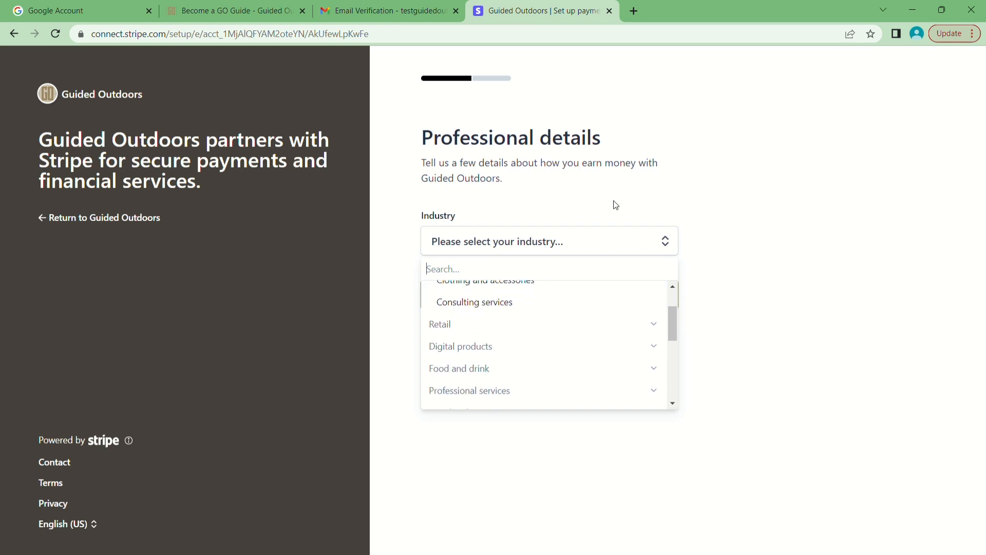
left_click(635, 199)
left_click(516, 255)
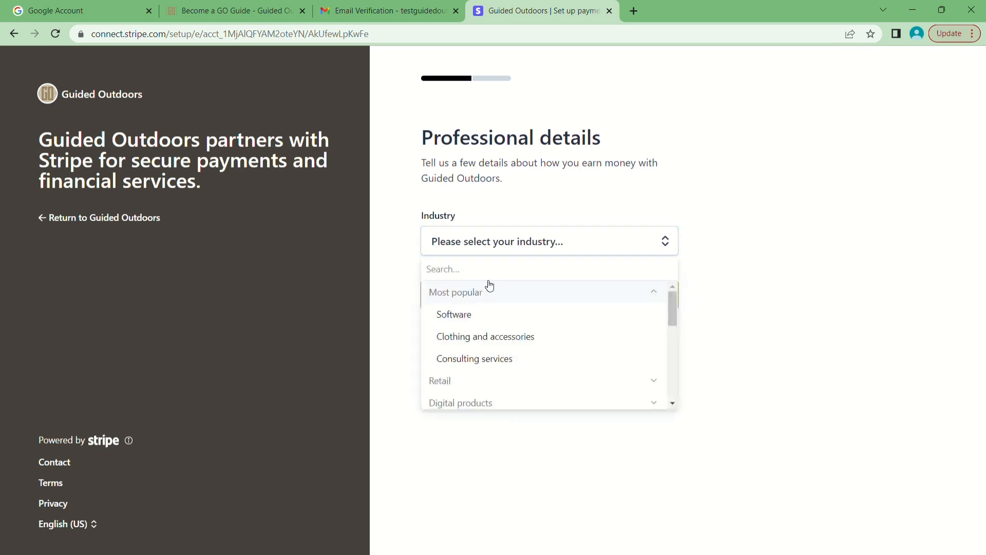
type("other")
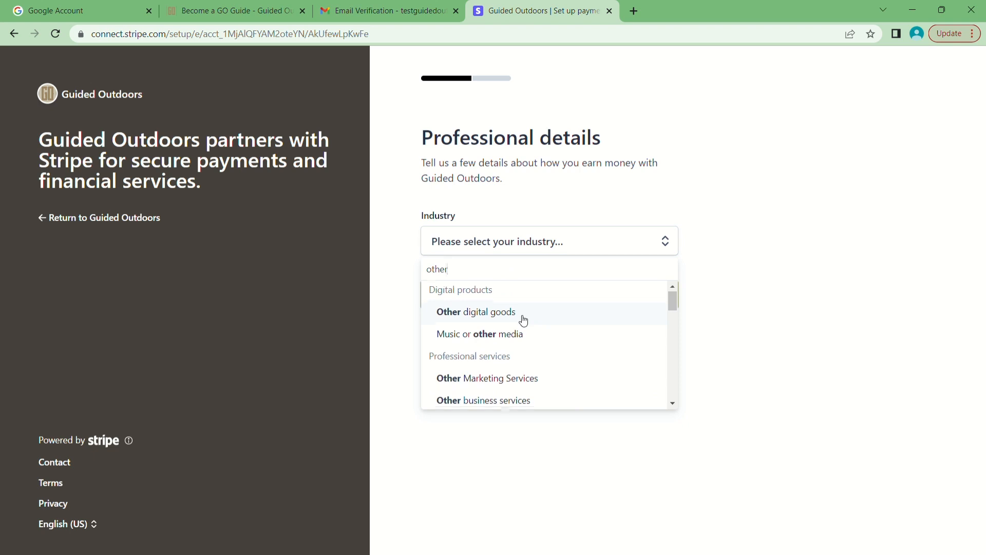
scroll(523, 323, "down", 1)
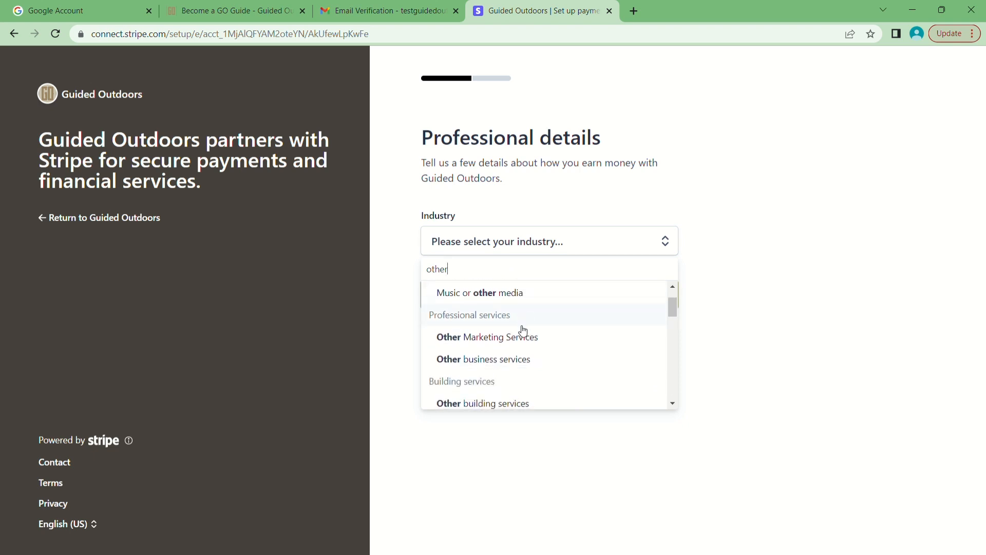
left_click(520, 357)
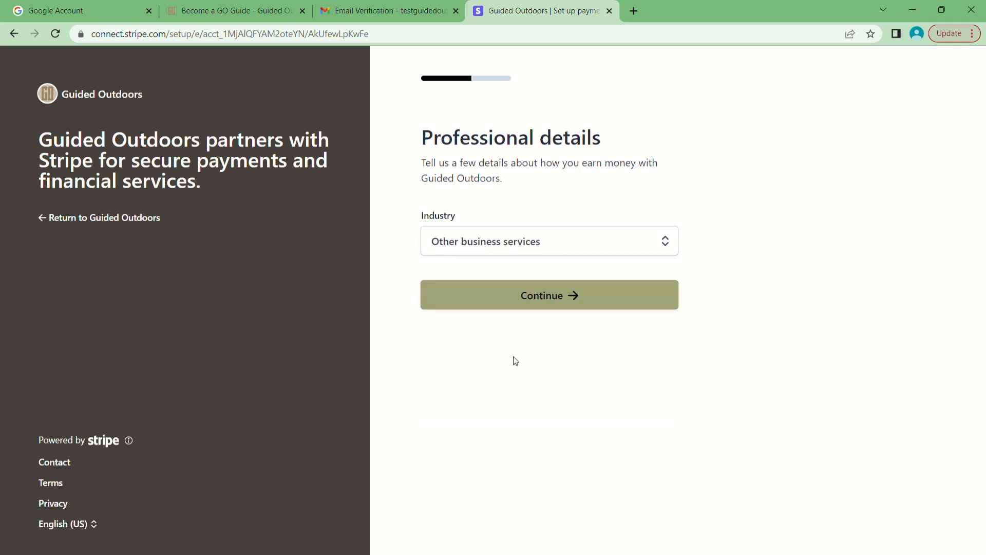
left_click(581, 309)
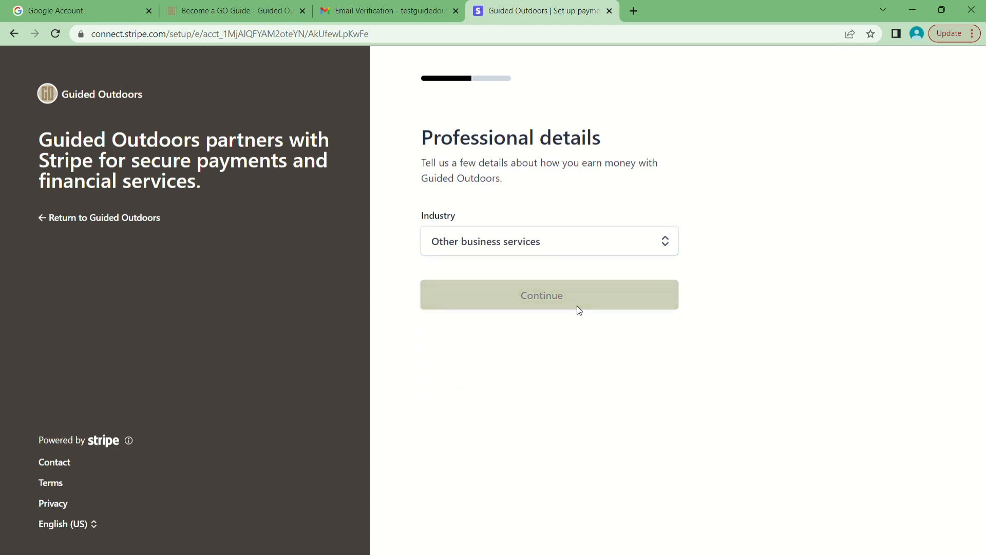
scroll(579, 309, "down", 1)
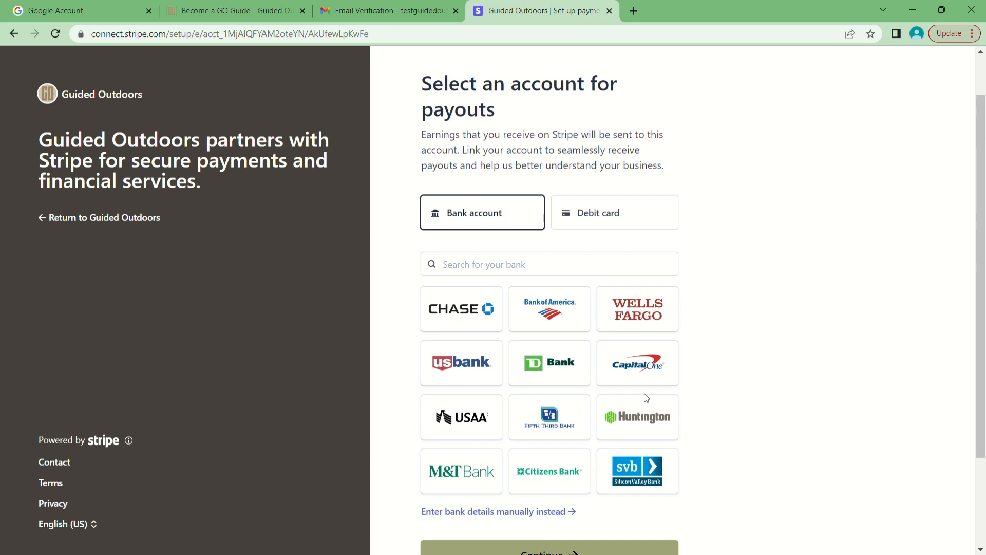
Switch the payout method to debit card, then back to bank account
left_click(630, 216)
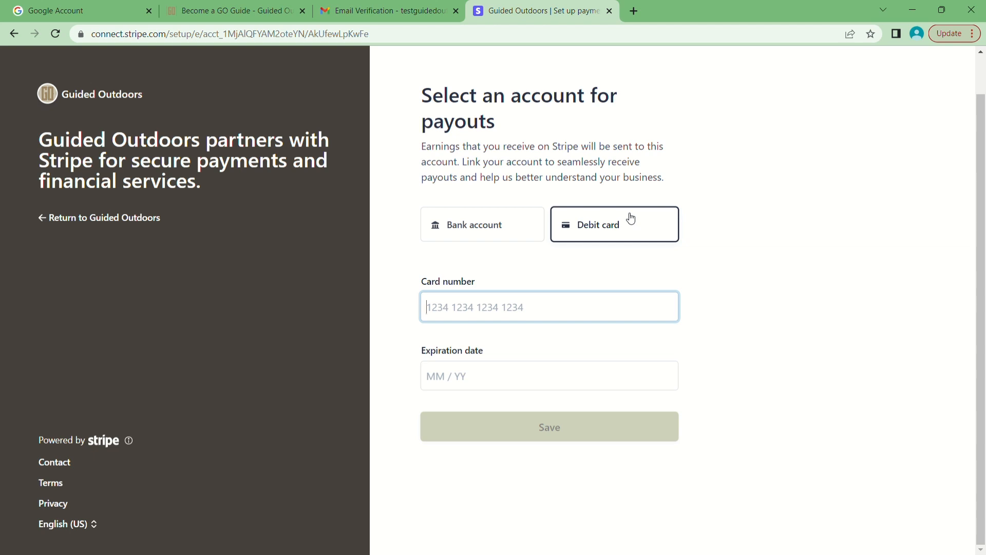
left_click(490, 236)
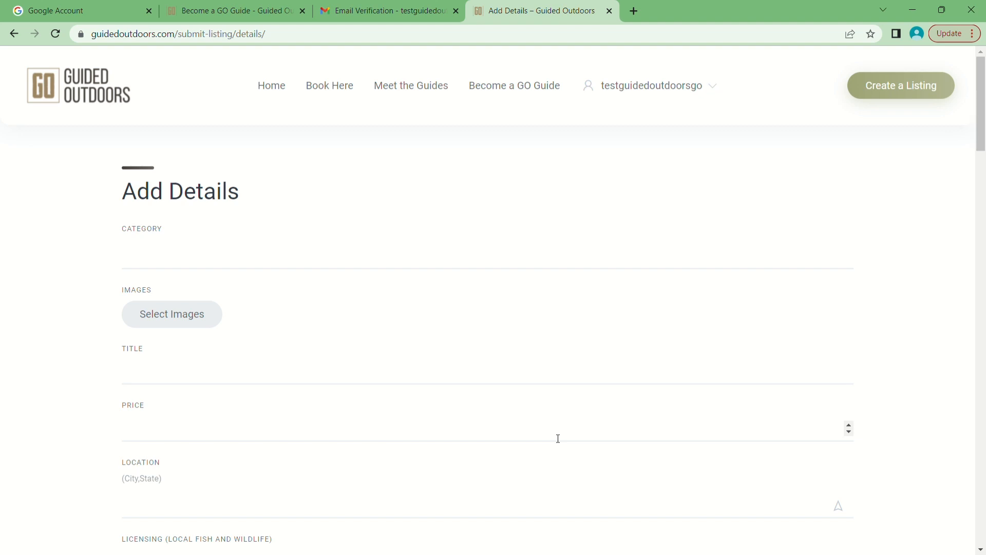
Add Goose as the listing category from the Category list
scroll(557, 438, "down", 20)
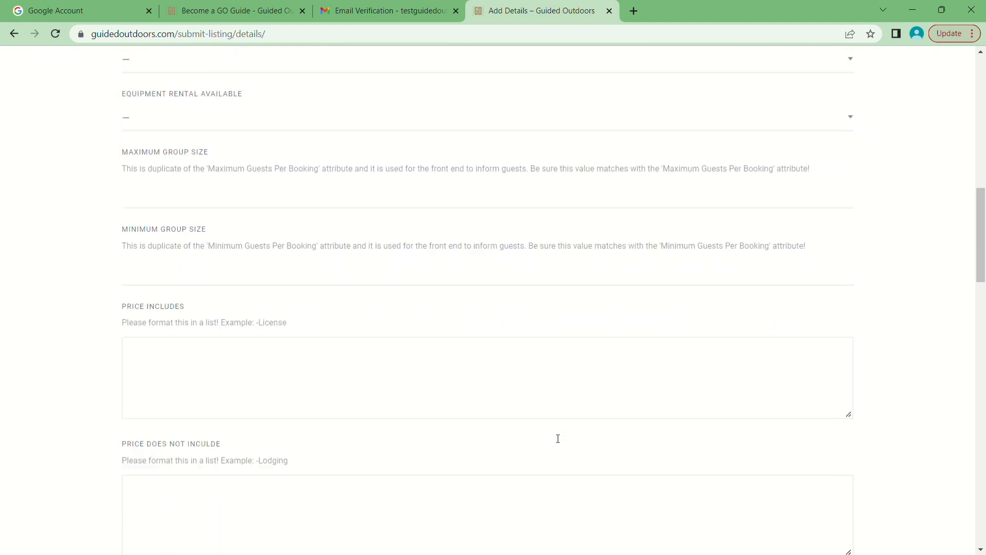
scroll(558, 438, "up", 20)
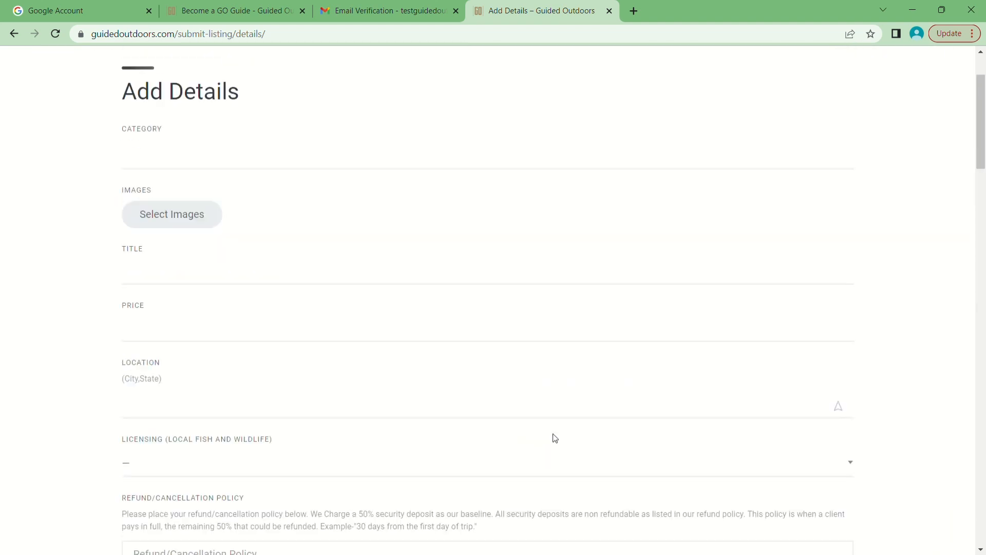
left_click(194, 265)
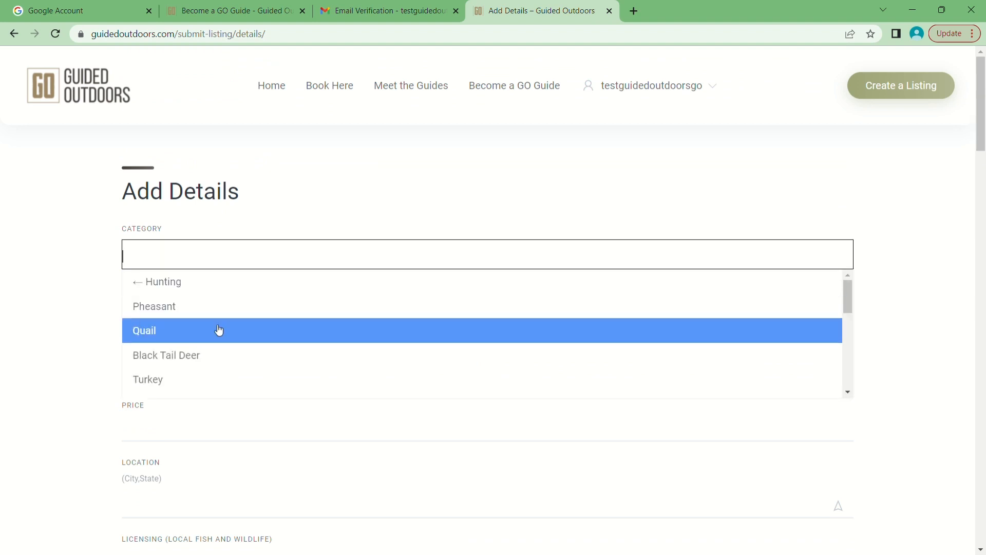
scroll(218, 331, "down", 2)
scroll(218, 331, "down", 4)
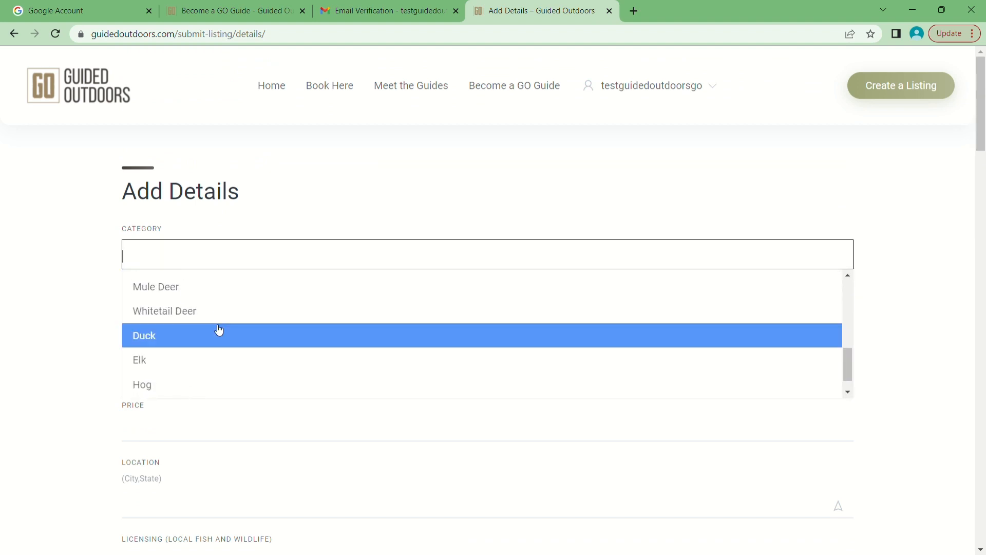
scroll(218, 330, "up", 4)
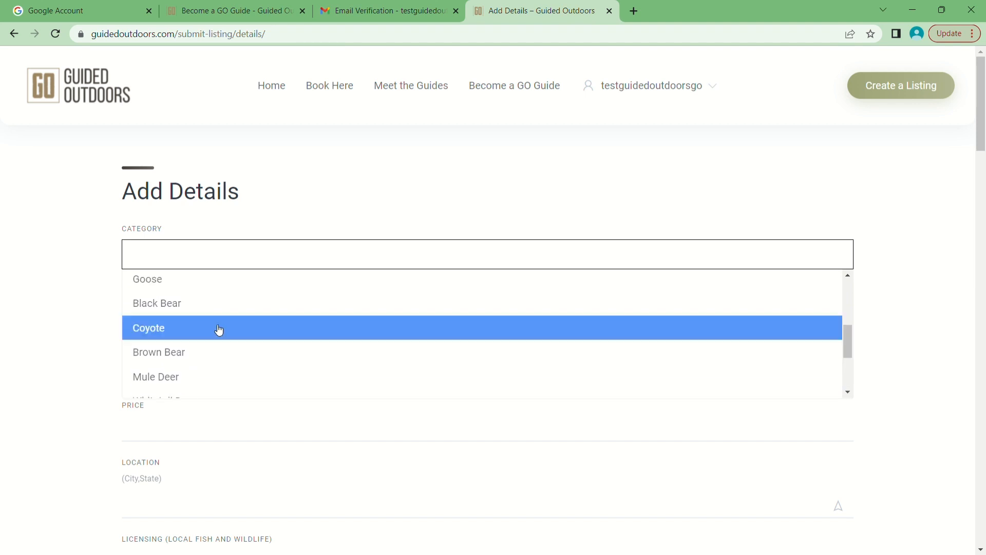
left_click(165, 338)
scroll(259, 324, "down", 1)
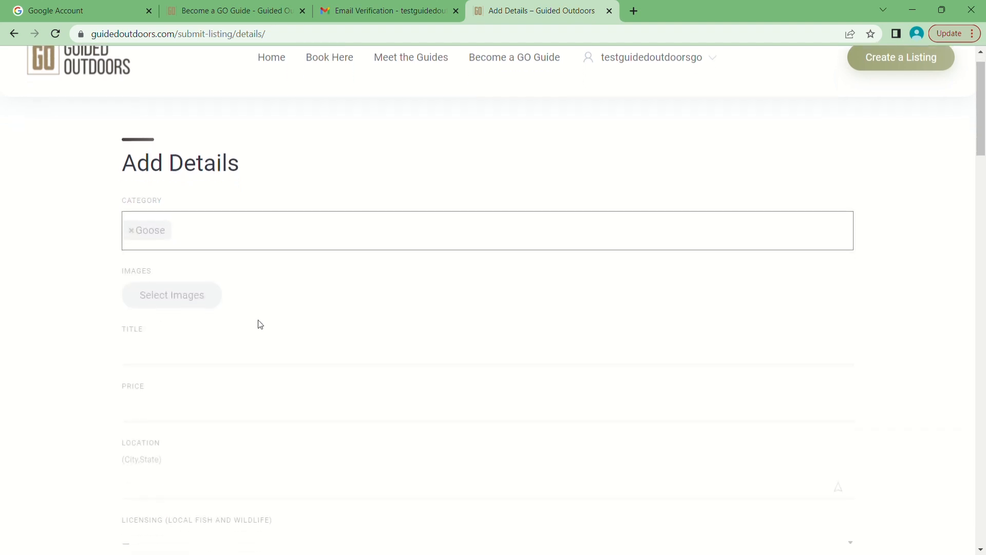
left_click(210, 319)
Remove the Goose category and choose Duck instead
left_click(144, 244)
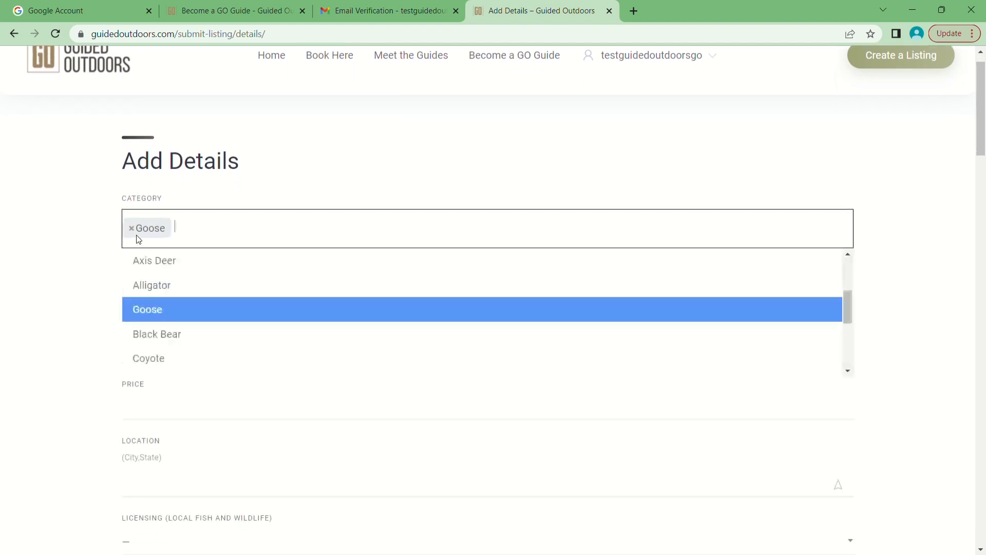
left_click(131, 228)
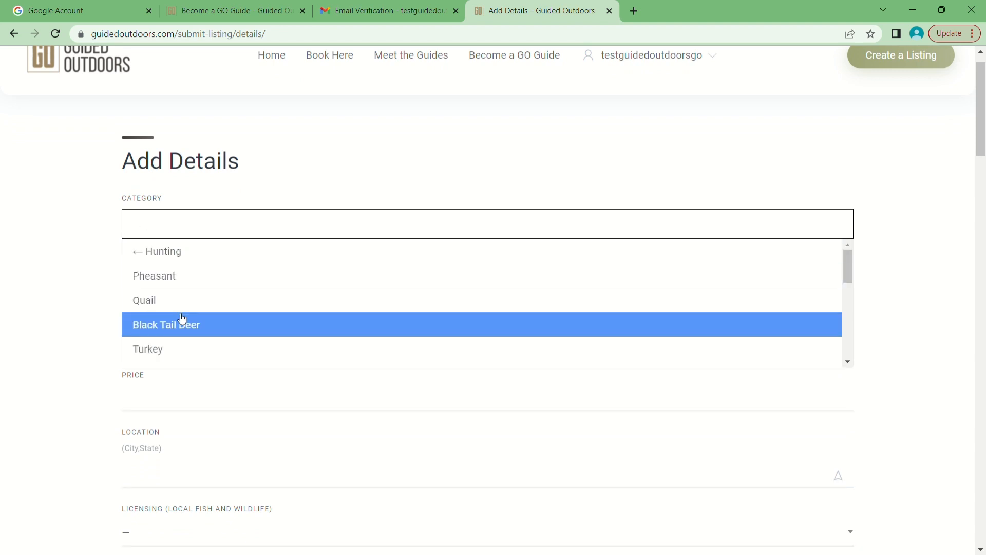
scroll(180, 319, "down", 5)
scroll(182, 307, "down", 2)
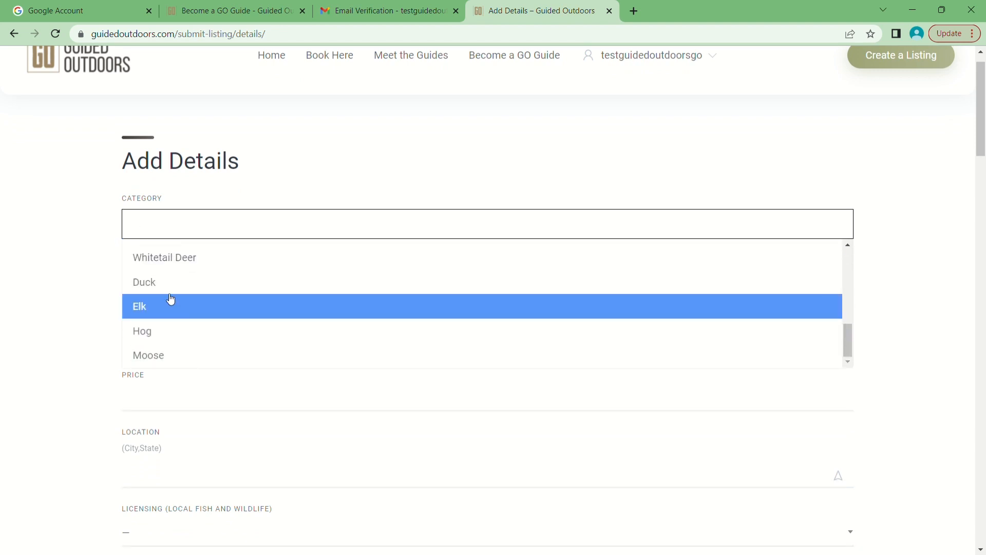
left_click(157, 283)
scroll(257, 315, "down", 2)
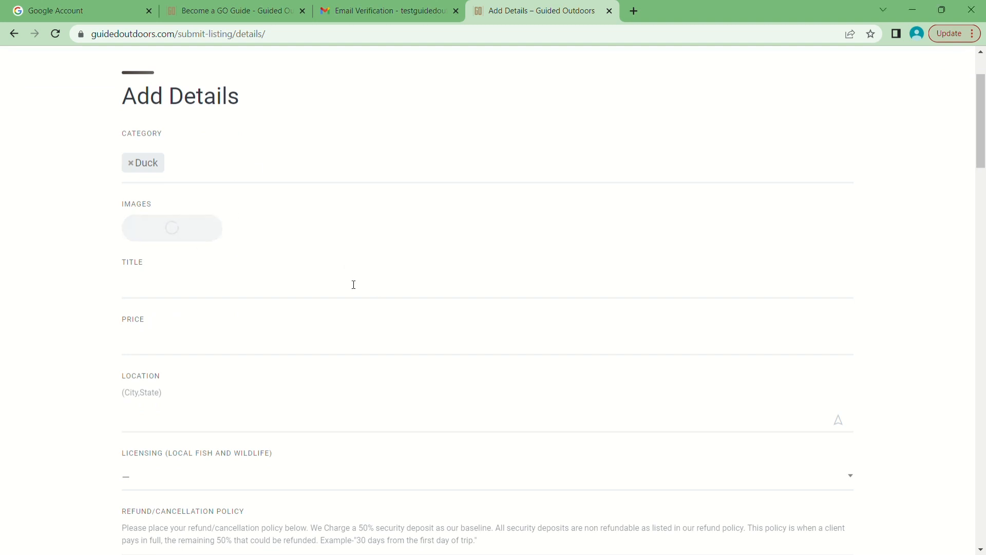
Title the listing 'Arkansas Timber Duck Hunt'
left_click(298, 299)
type("Stuggart")
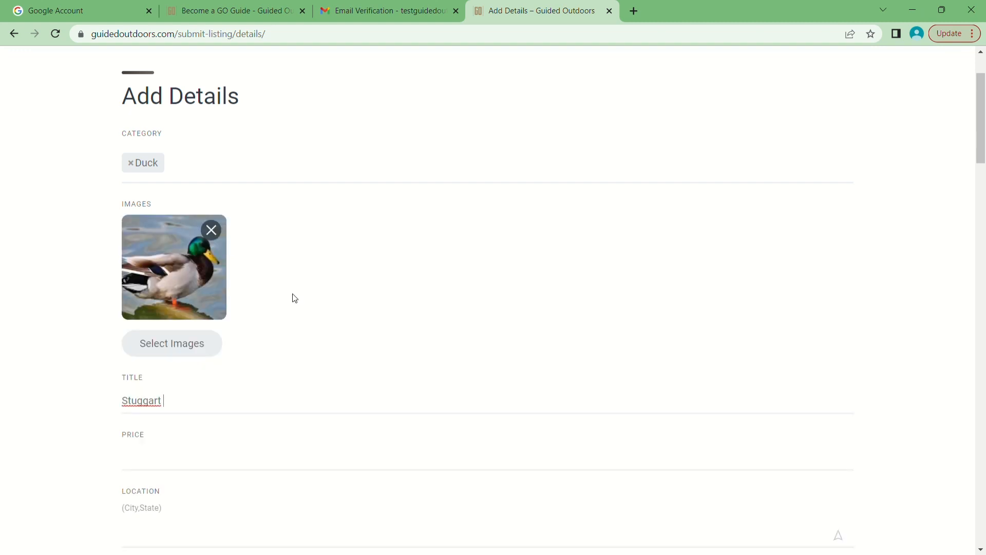
key("BackSpace")
key("BackSpace")
key("BackSpace")
key("BackSpace")
key("BackSpace")
key("BackSpace")
key("BackSpace")
key("BackSpace")
key("BackSpace")
type("Arkansas Duck Hunt")
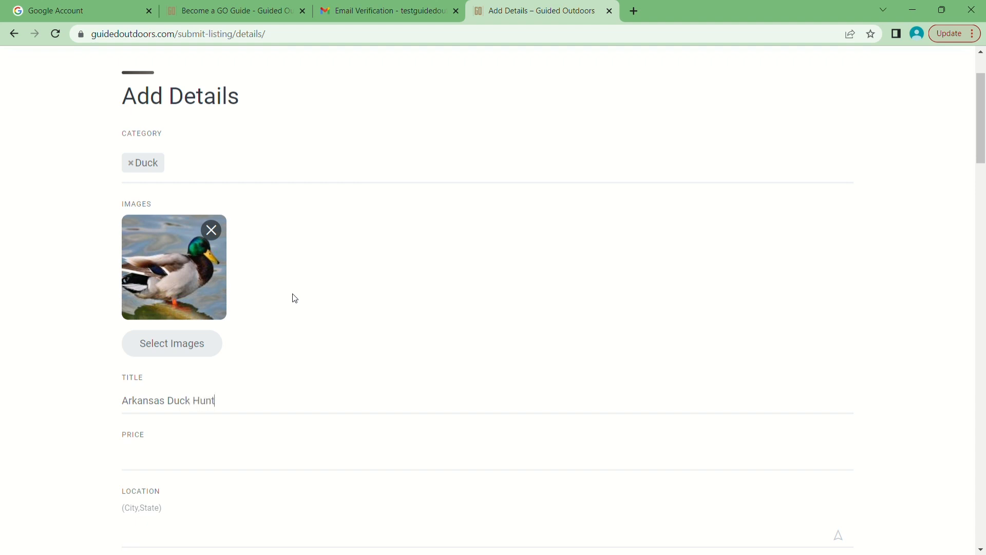
scroll(294, 298, "down", 3)
scroll(294, 298, "down", 1)
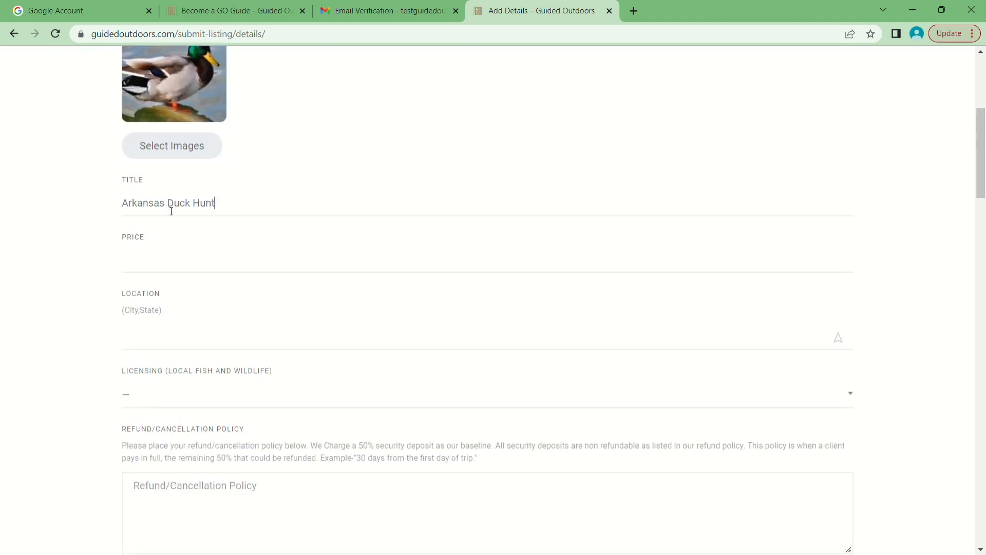
type("Timber")
scroll(189, 228, "down", 1)
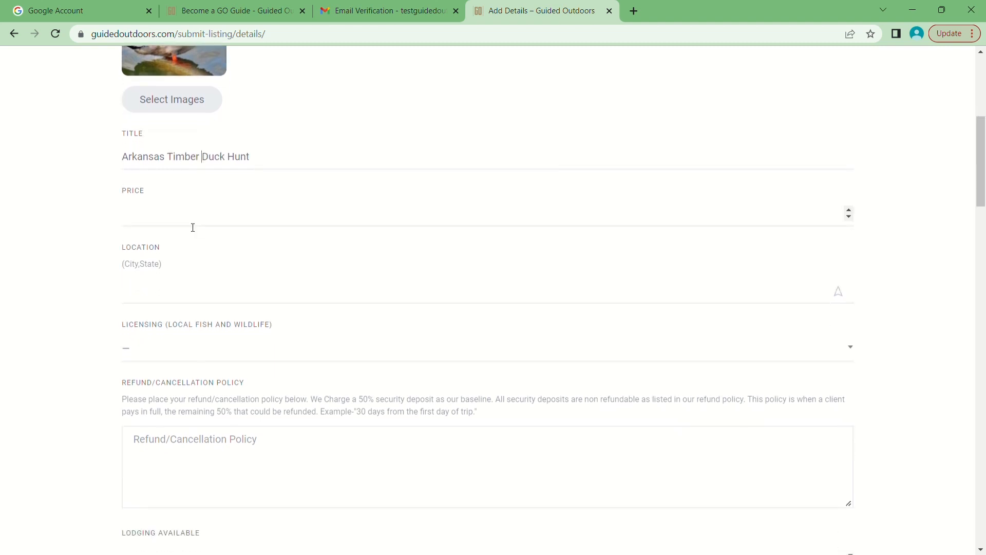
Set the listing price to 100
left_click(193, 227)
type("1000")
key("BackSpace")
scroll(193, 228, "down", 1)
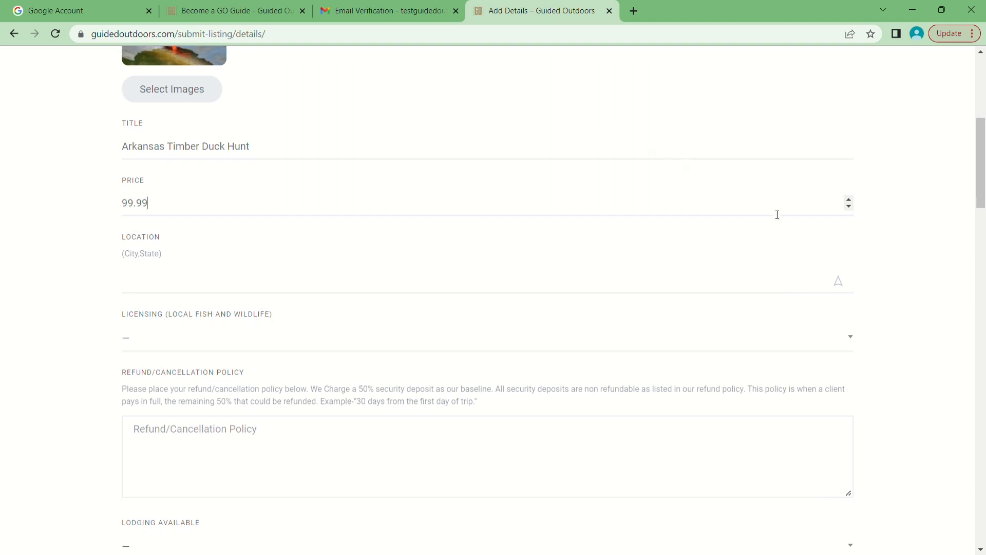
left_click(848, 200)
scroll(463, 316, "down", 1)
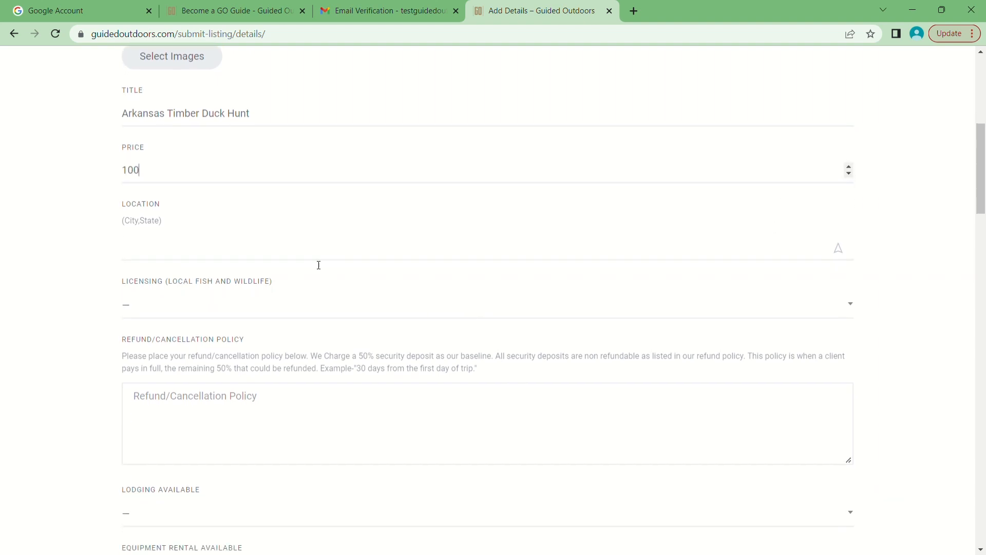
Set the trip location to Stuttgart, AR
left_click(321, 259)
type("Stu")
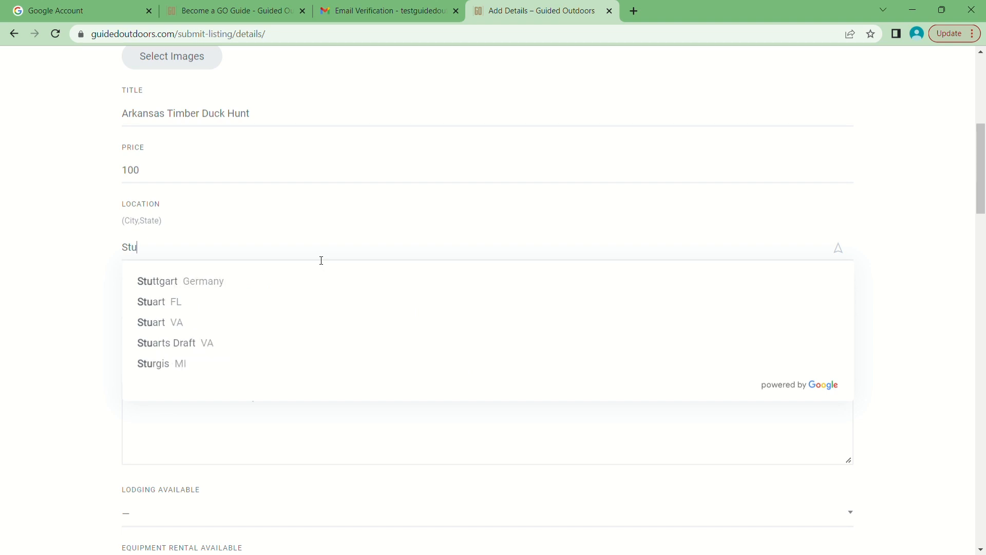
type("t")
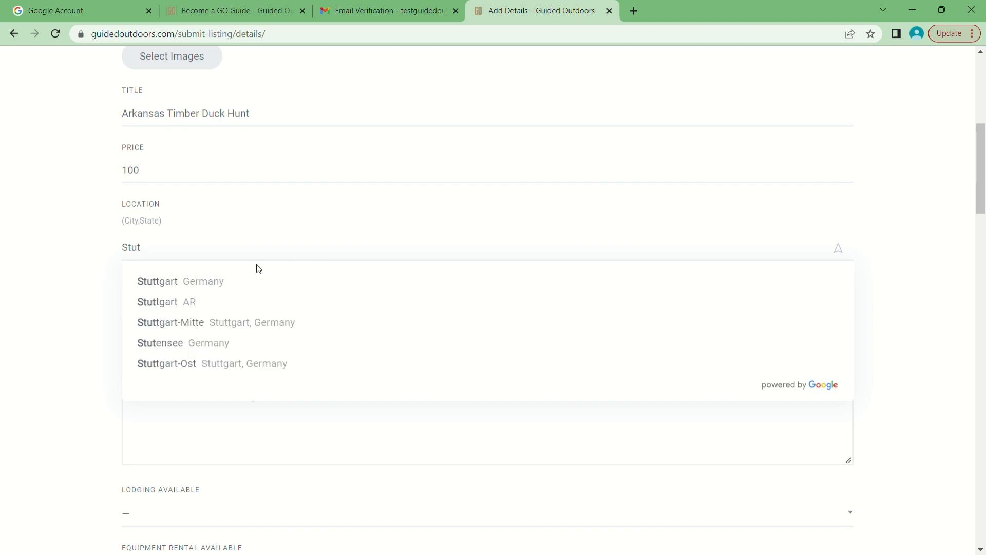
left_click(191, 304)
left_click(193, 309)
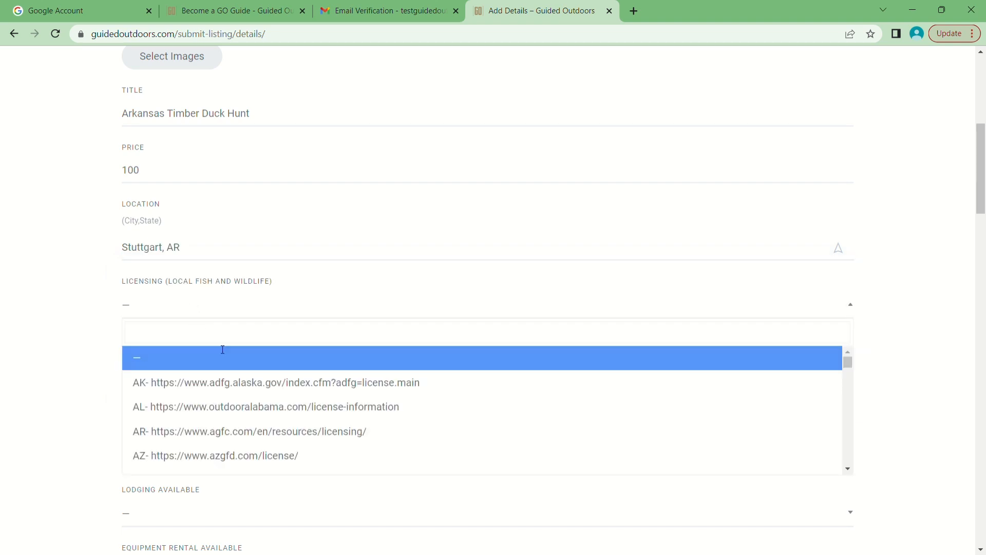
left_click(279, 431)
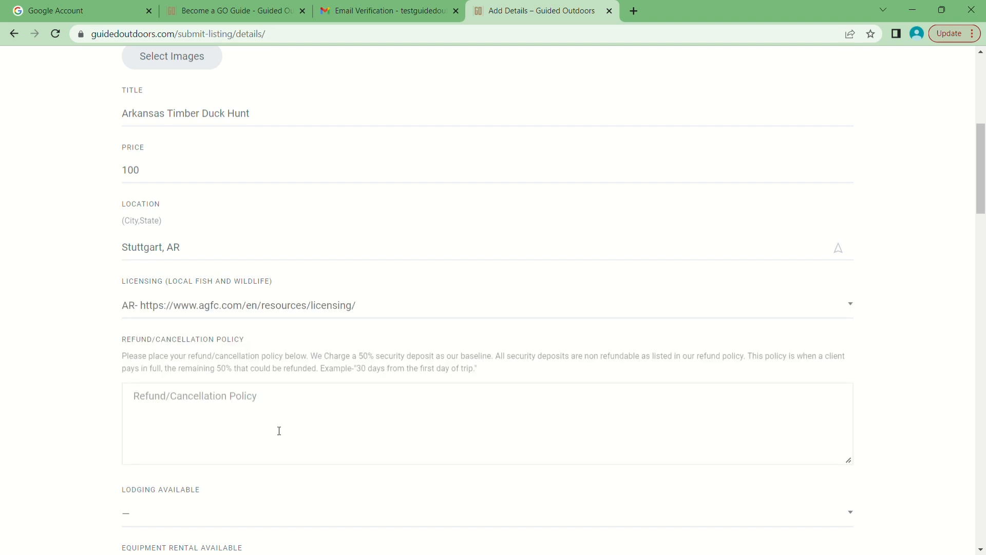
scroll(279, 431, "down", 1)
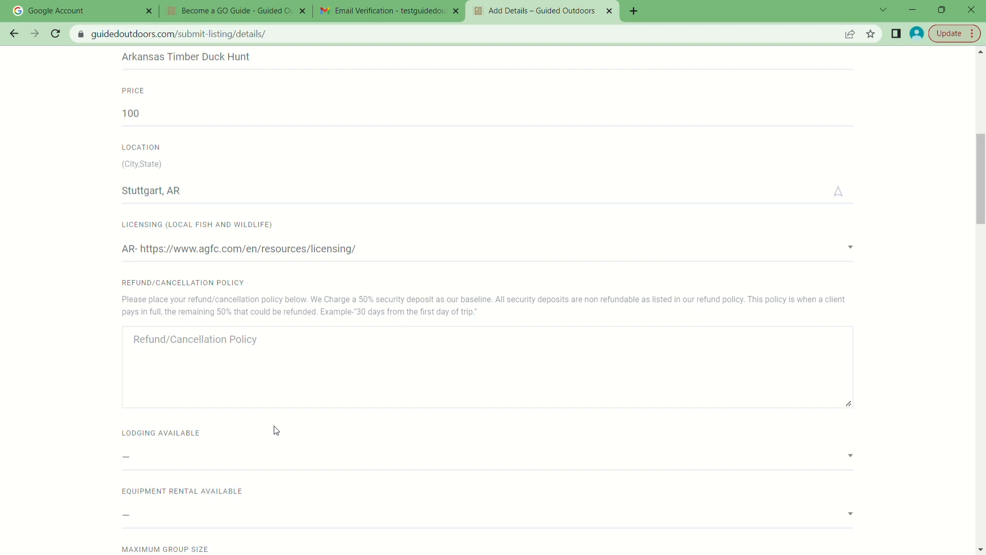
scroll(276, 431, "down", 1)
left_click(237, 276)
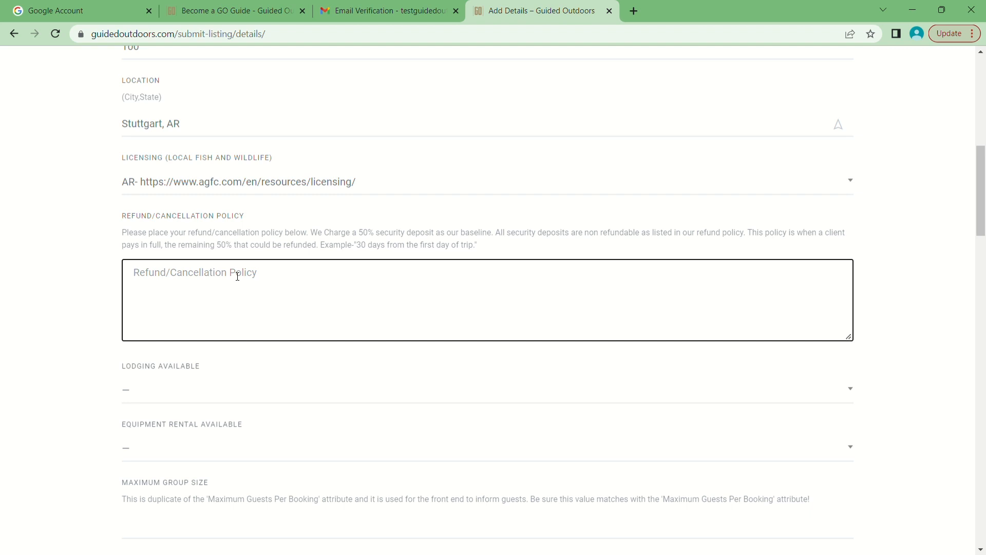
Enter the refund policy '30 day from the first day of the trip.'
type("30 ")
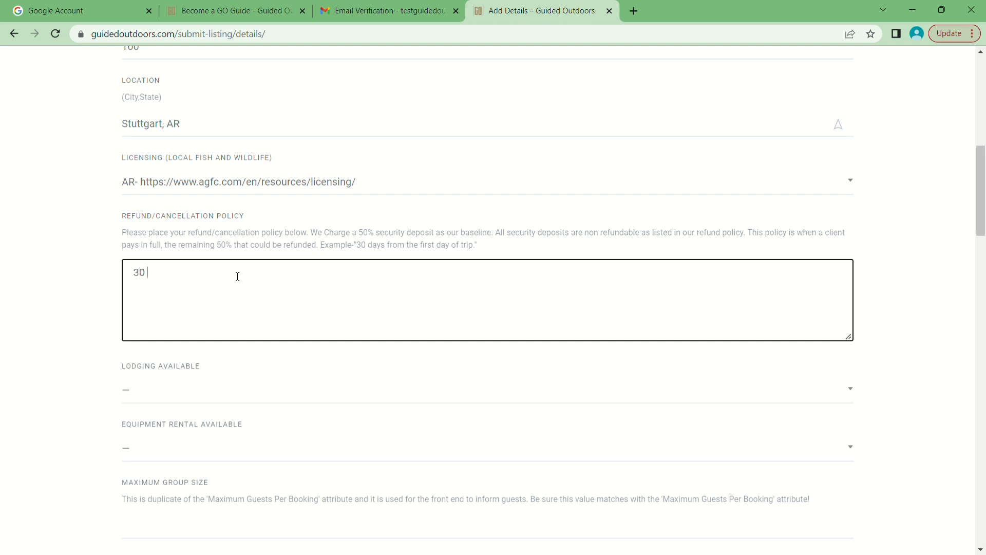
type("day from the first day of the trip.")
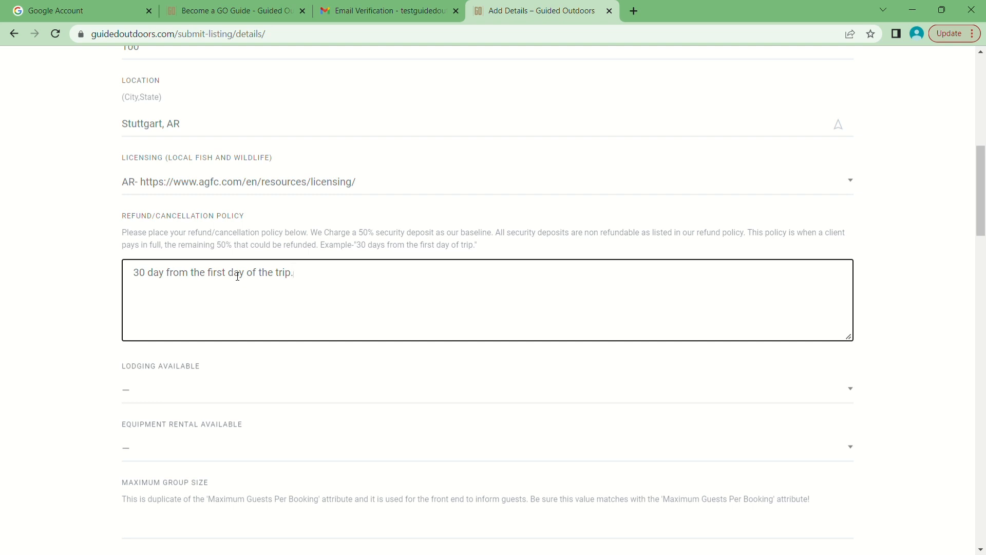
scroll(236, 275, "down", 2)
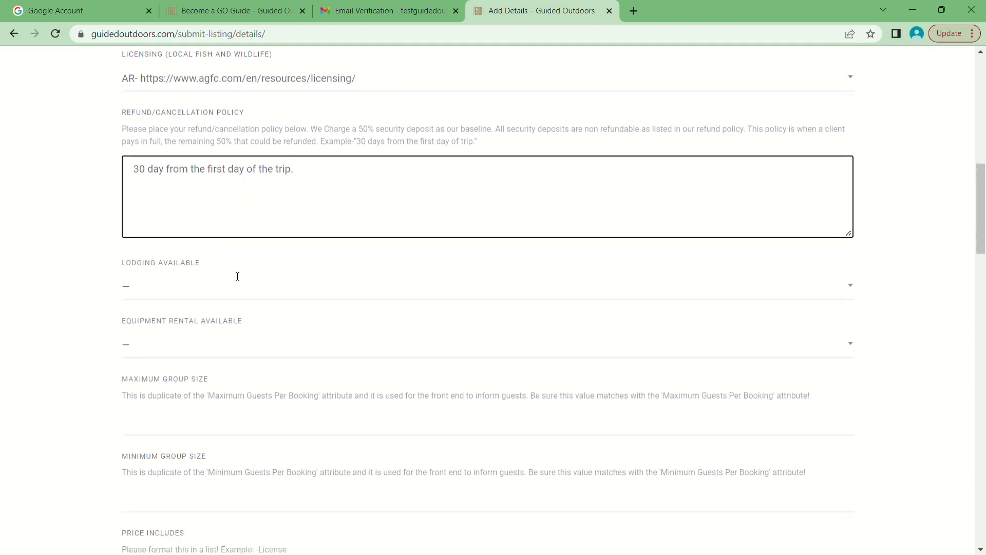
Mark lodging and equipment rental as available (Yes)
left_click(181, 280)
left_click(182, 359)
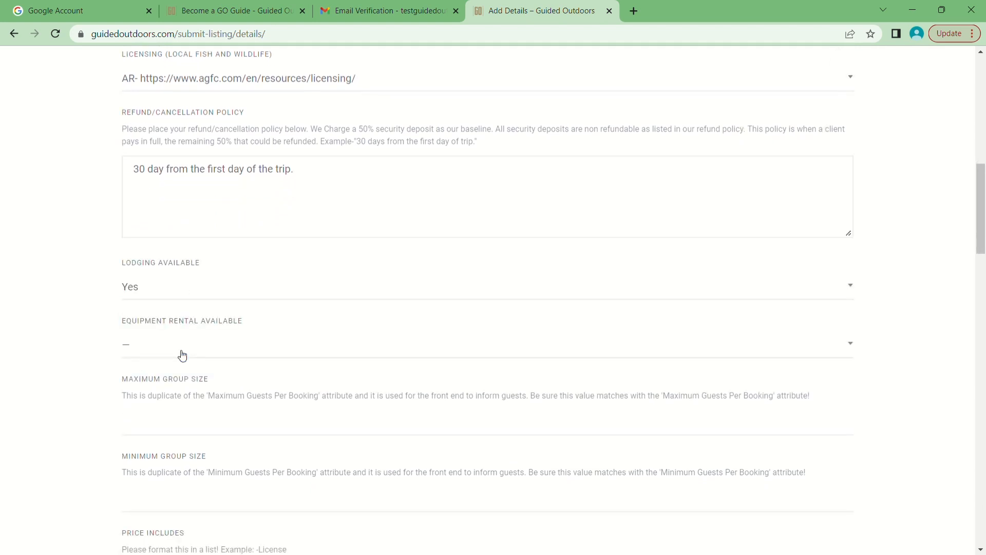
left_click(138, 352)
left_click(177, 418)
Set maximum group size to 8 and minimum group size to 1
scroll(178, 421, "down", 3)
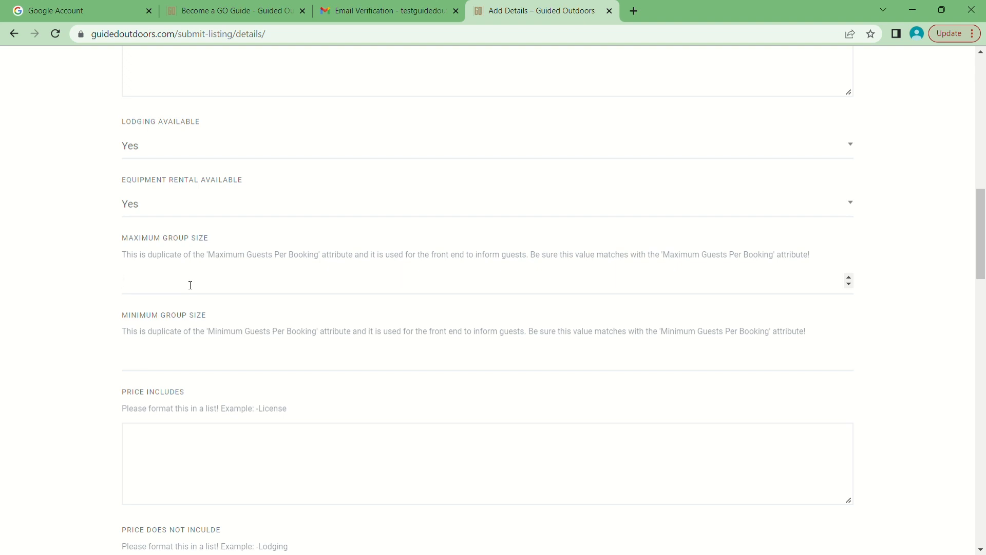
type("1")
scroll(190, 285, "down", 1)
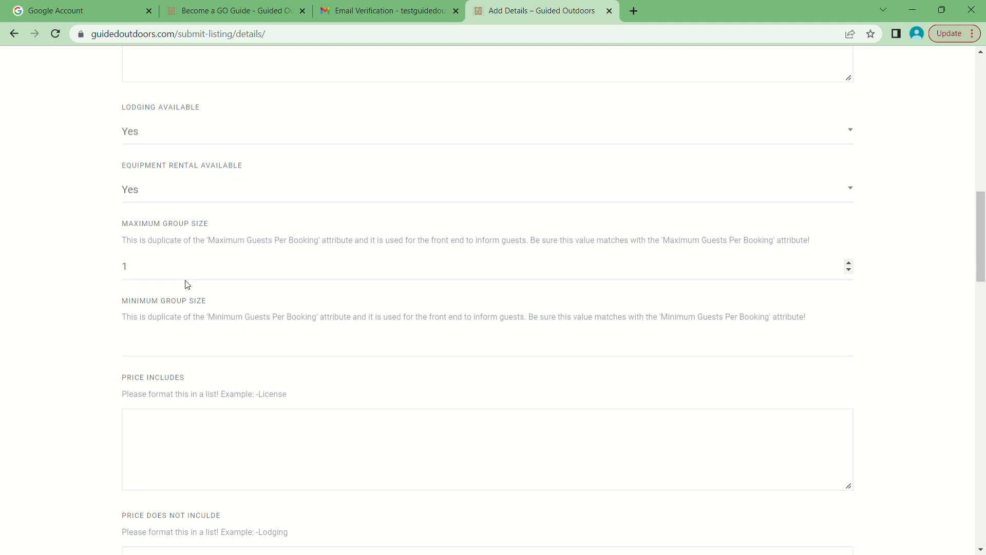
type("8")
left_click(176, 348)
type("1")
scroll(156, 354, "down", 1)
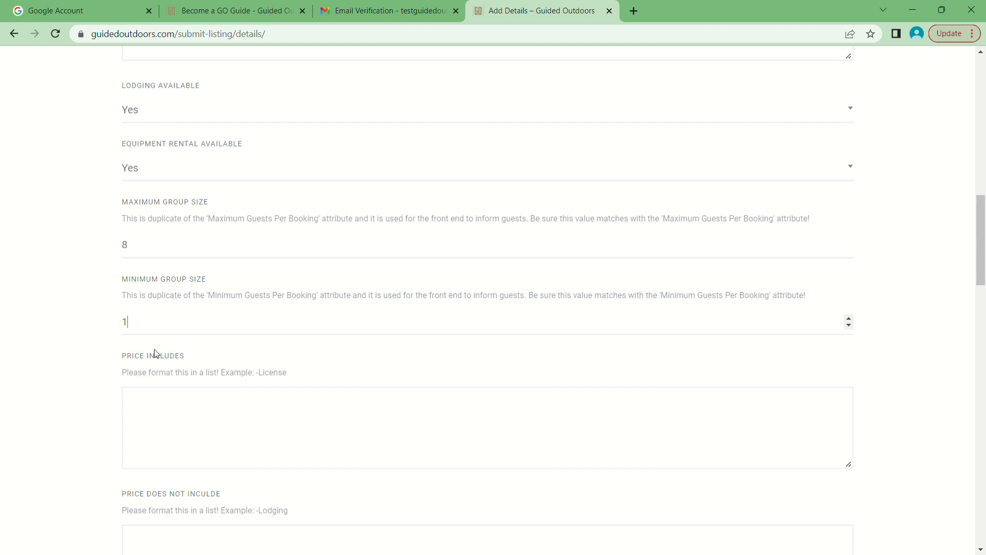
scroll(155, 350, "down", 1)
List '-Example -Breakfast -Example' under Price Includes
left_click(159, 354)
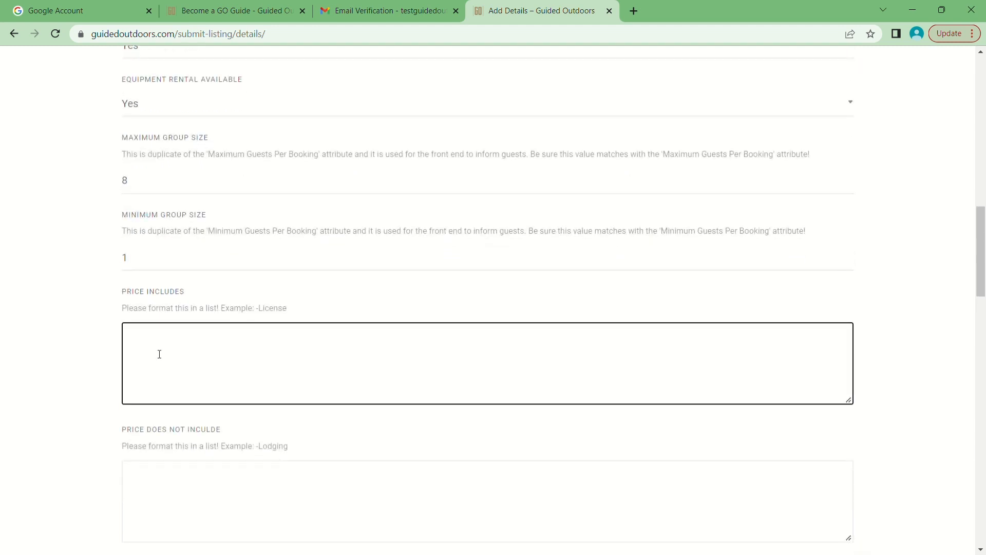
scroll(159, 354, "down", 1)
type("-")
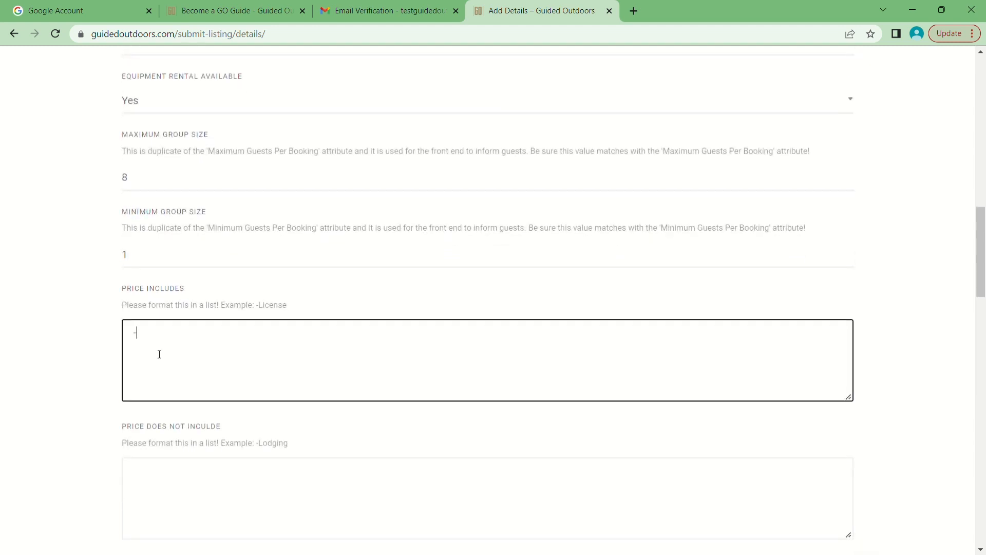
type("E")
type("xample ")
type("-")
type("Breakfas")
type("t ")
type("-")
scroll(160, 354, "down", 1)
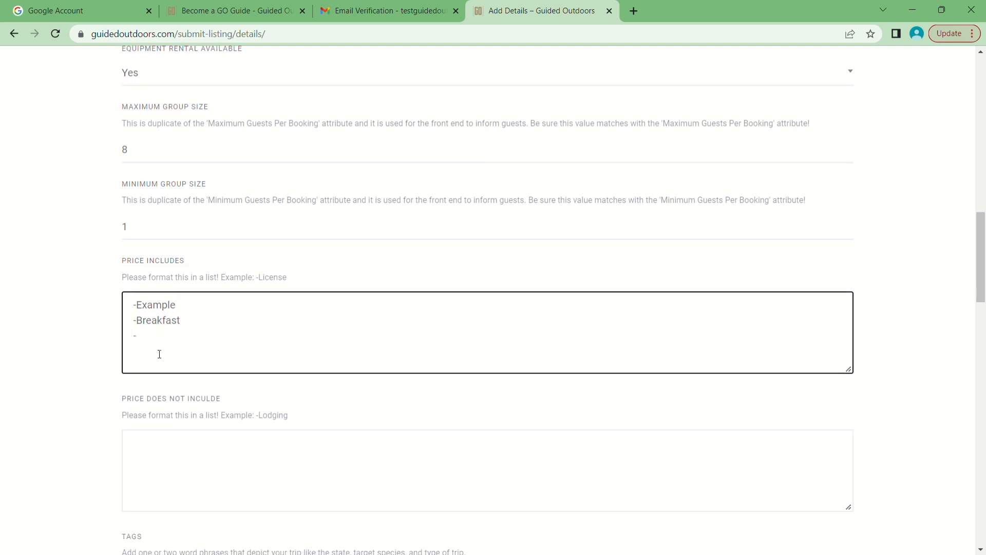
type("Exapl")
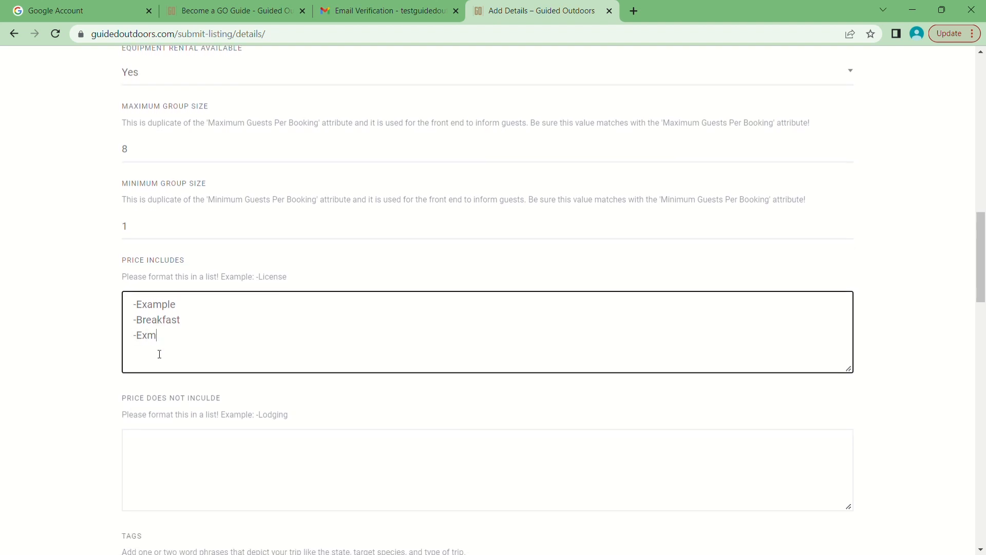
type("e")
key("BackSpace")
key("BackSpace")
key("BackSpace")
type("mple")
List Example and Test under Price Does Not Include
left_click(173, 455)
scroll(172, 456, "down", 1)
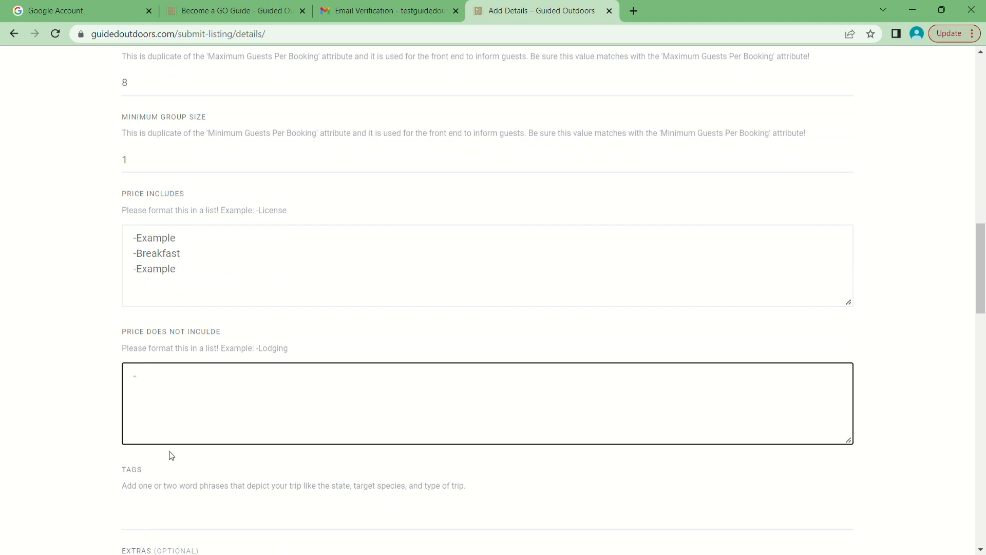
type("--Exam")
key("BackSpace")
key("BackSpace")
key("BackSpace")
key("BackSpace")
key("BackSpace")
type("Ec")
key("BackSpace")
type("xample")
type("-")
type("Tr")
type("est")
scroll(170, 452, "down", 3)
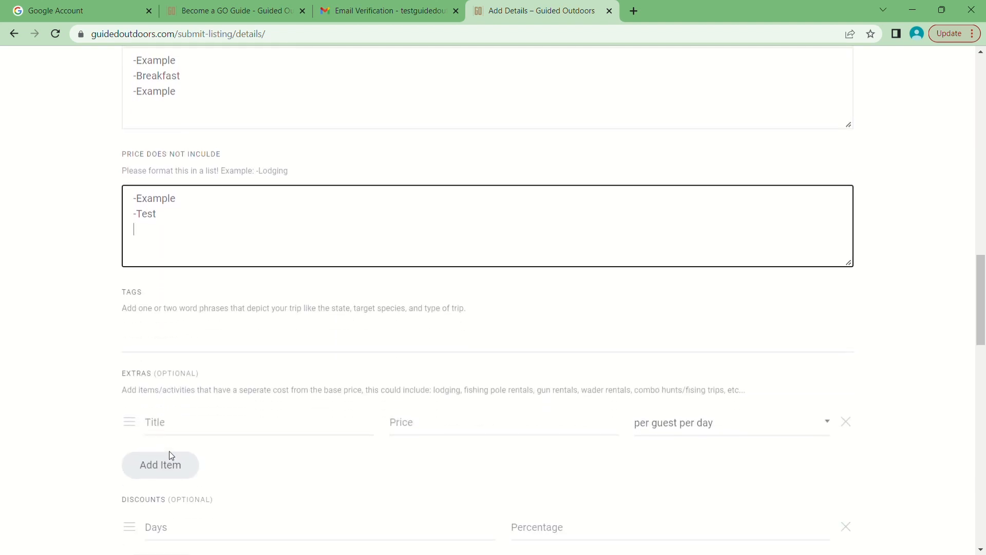
scroll(169, 350, "down", 1)
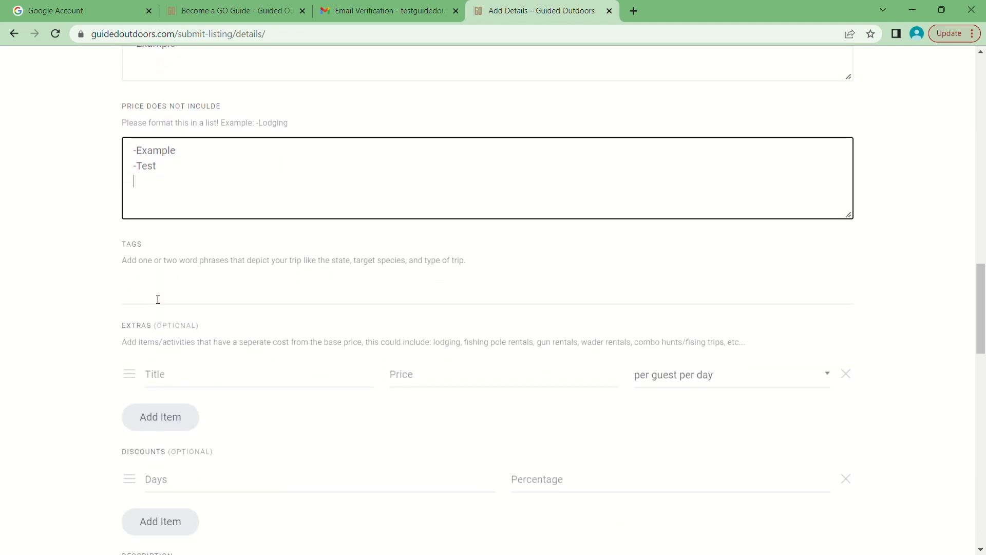
scroll(158, 299, "down", 1)
Add the tags Arkansas and hunting to the listing
left_click(152, 280)
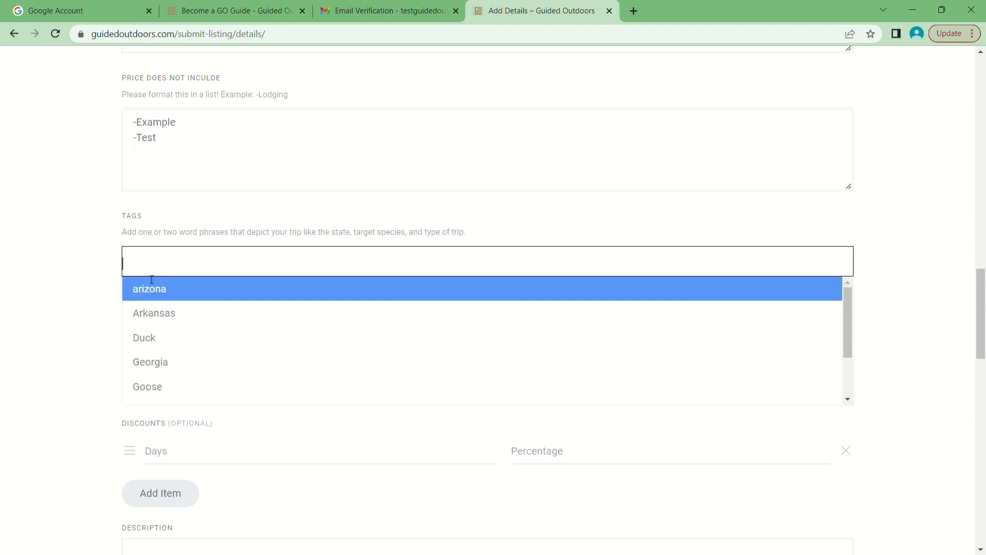
type("arka")
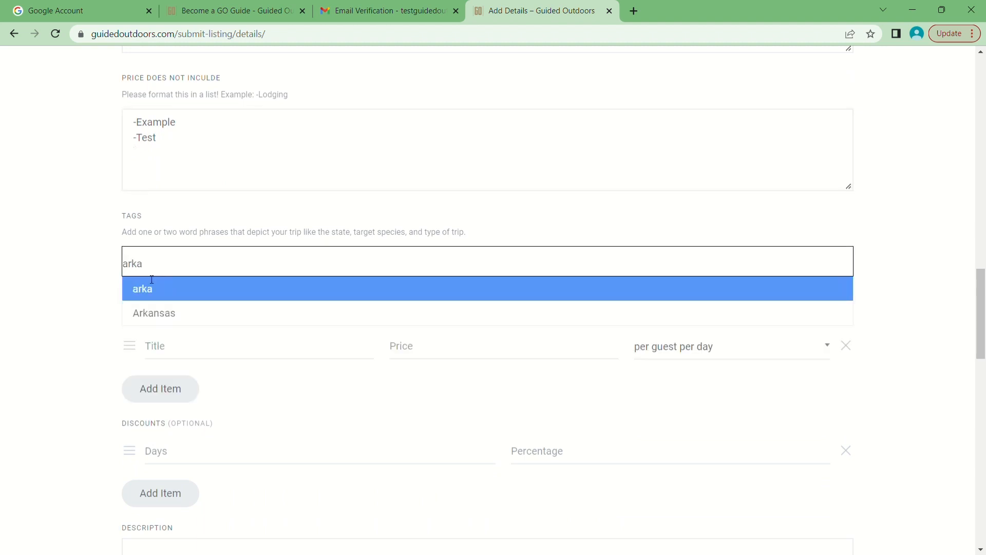
left_click(186, 316)
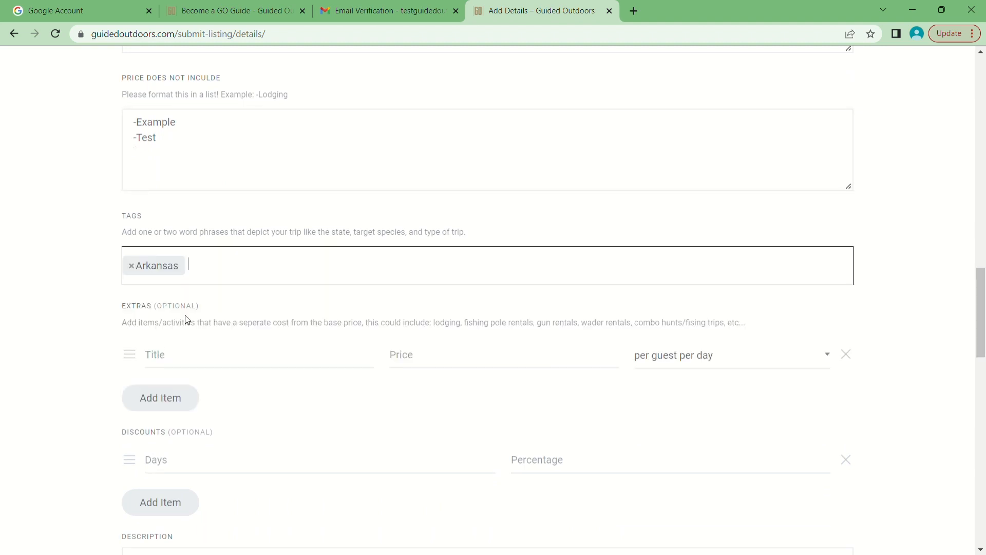
type("hunting")
key("Return")
Add the tags Duck and timber duck hunting
type("duck")
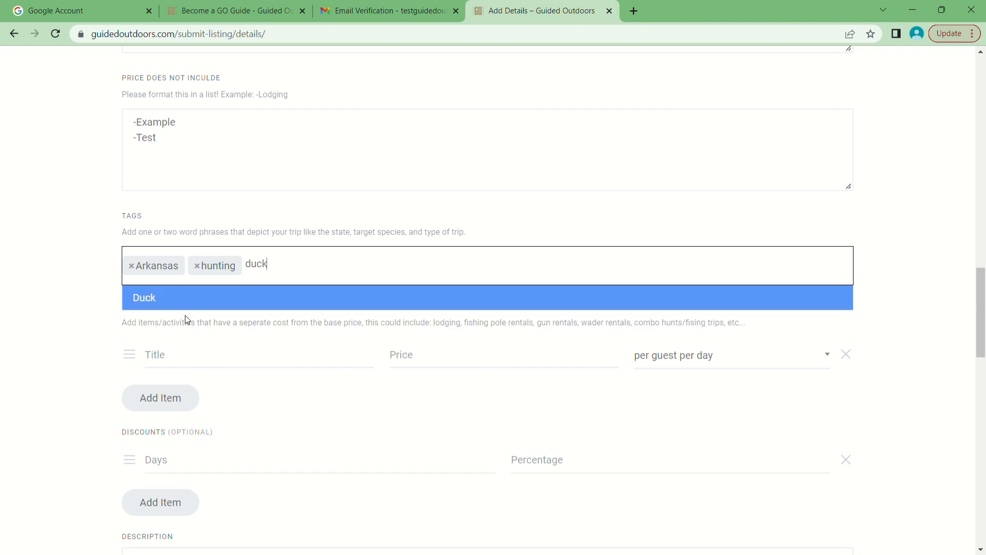
key("Return")
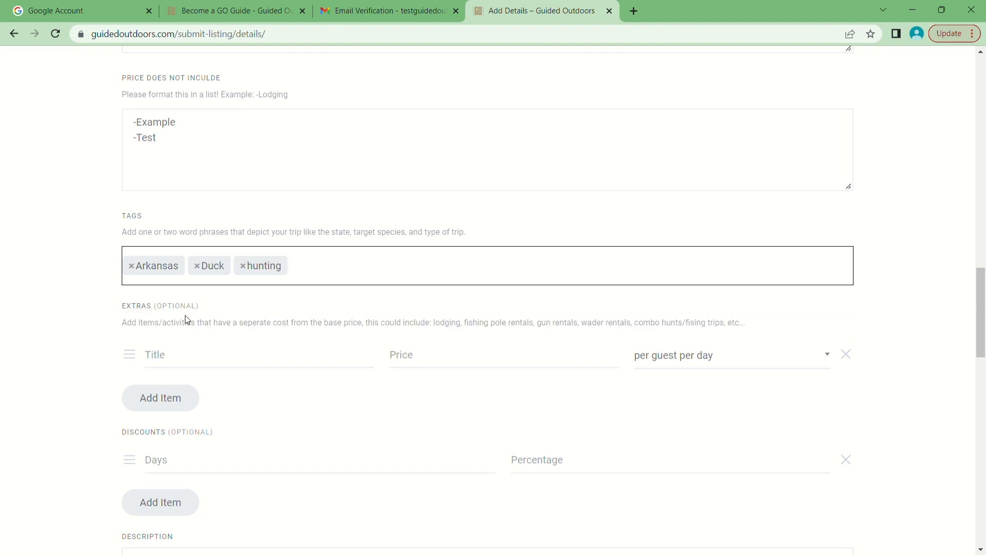
type("tibmer")
key("BackSpace")
key("BackSpace")
key("BackSpace")
key("BackSpace")
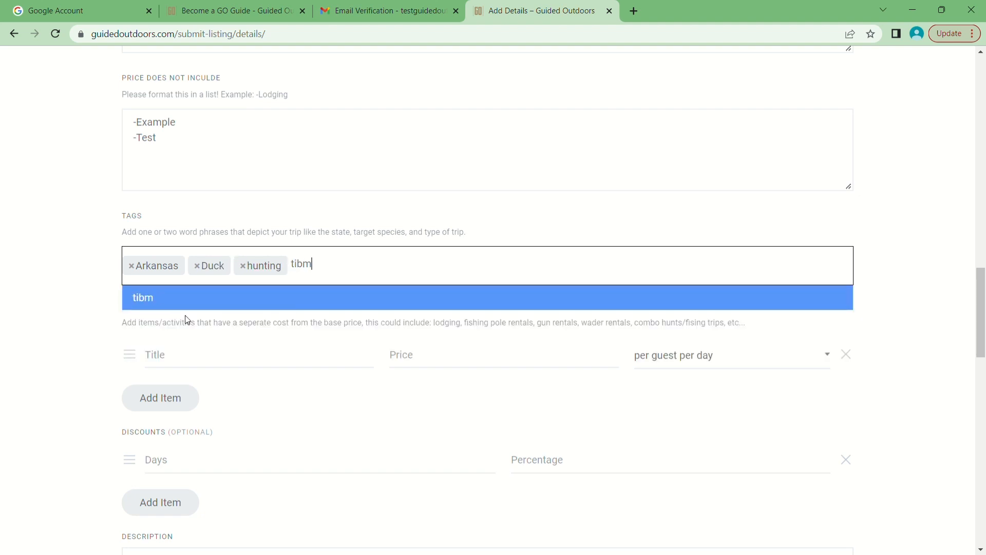
type("mer")
key("BackSpace")
key("BackSpace")
type("ber duck hunting")
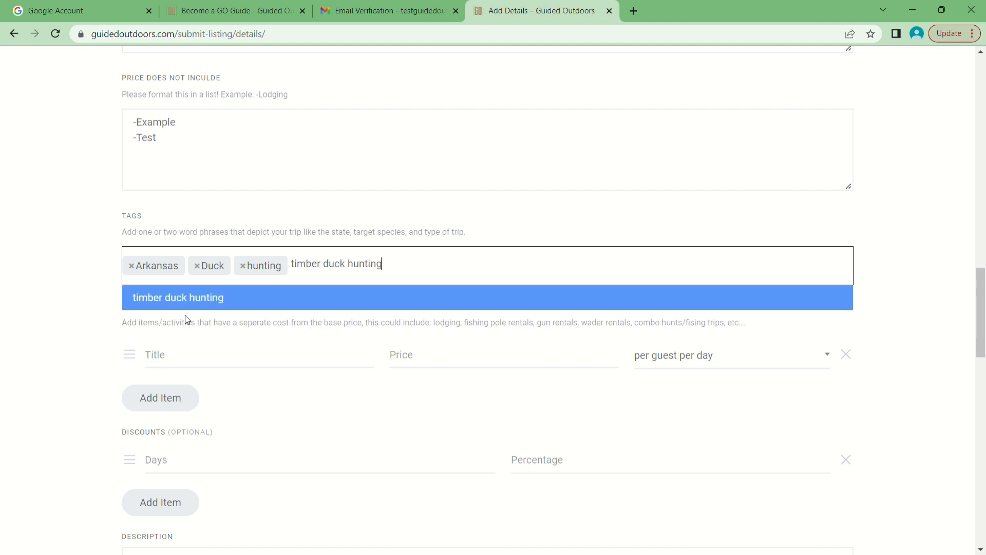
key("Return")
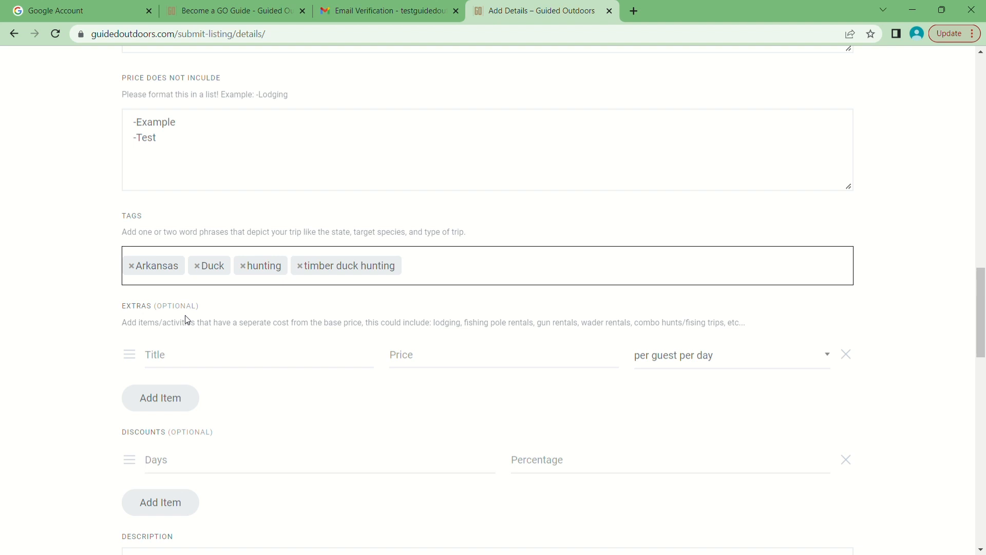
scroll(186, 319, "down", 2)
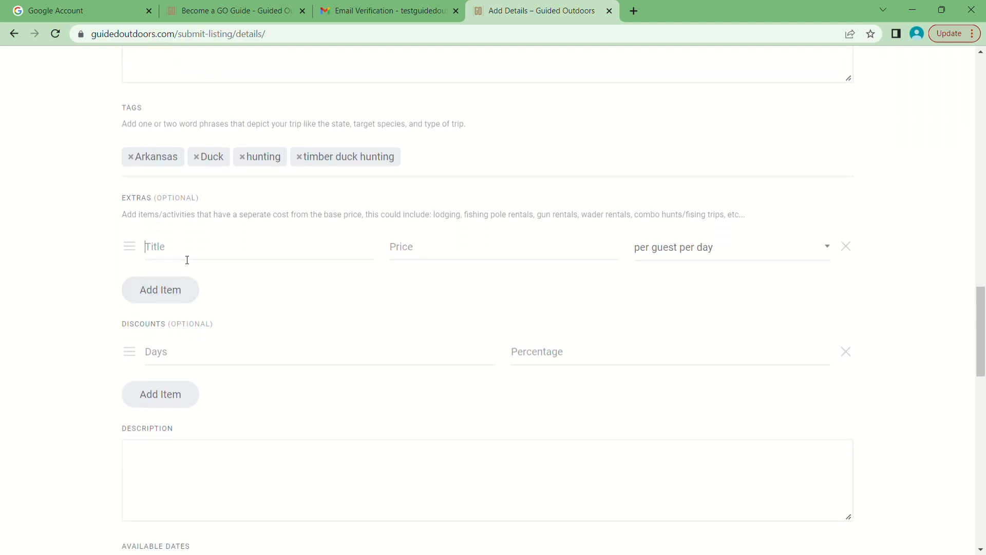
Add a Lodging extra priced at 10 per guest per day
type("Lodg")
key("BackSpace")
key("BackSpace")
key("BackSpace")
key("BackSpace")
type("Lodging")
left_click(461, 245)
type("10")
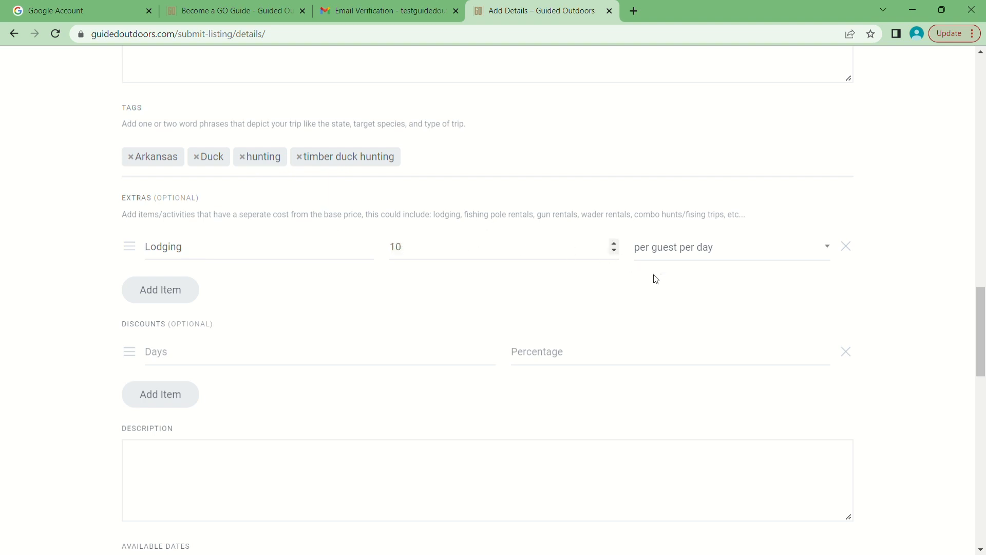
left_click(682, 258)
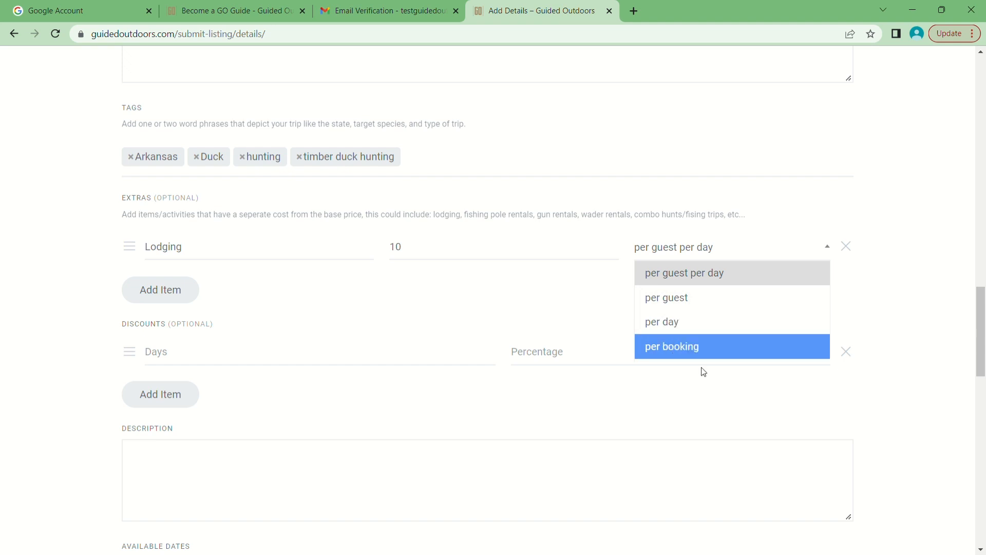
left_click(923, 276)
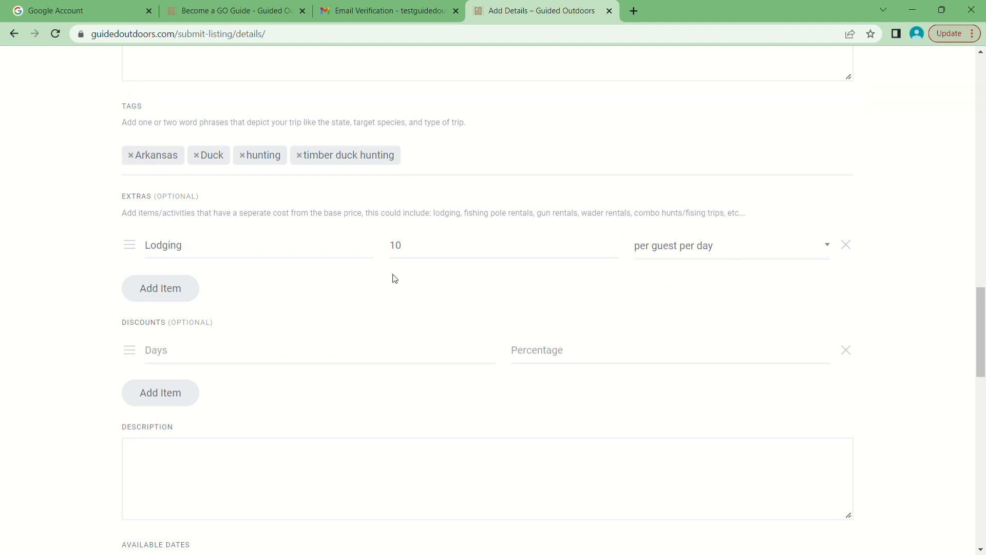
Add a second extra, Shotgun shells, priced at 30
scroll(308, 278, "down", 1)
left_click(194, 280)
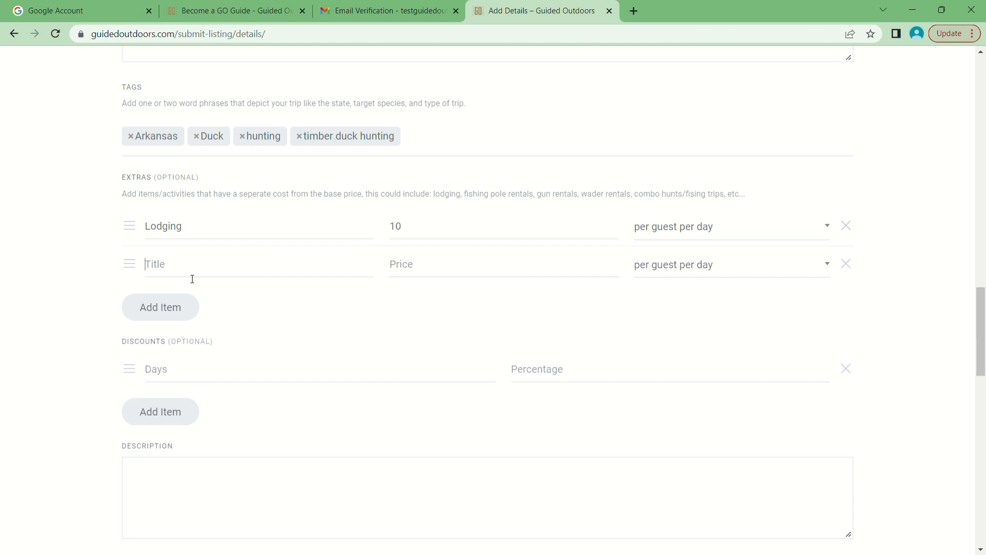
type("Shotgun shells")
left_click(499, 273)
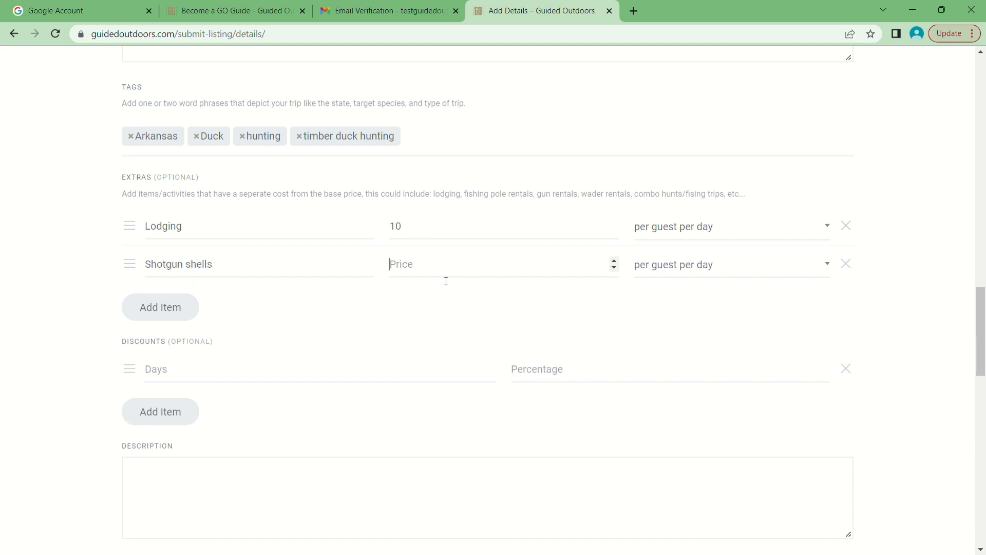
type("30")
scroll(286, 331, "down", 1)
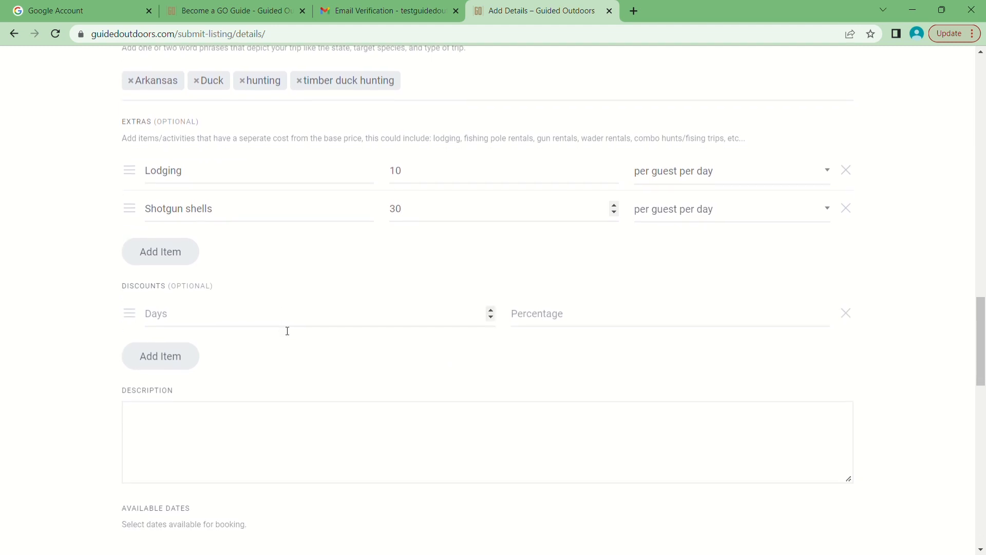
scroll(200, 306, "down", 1)
scroll(276, 299, "down", 1)
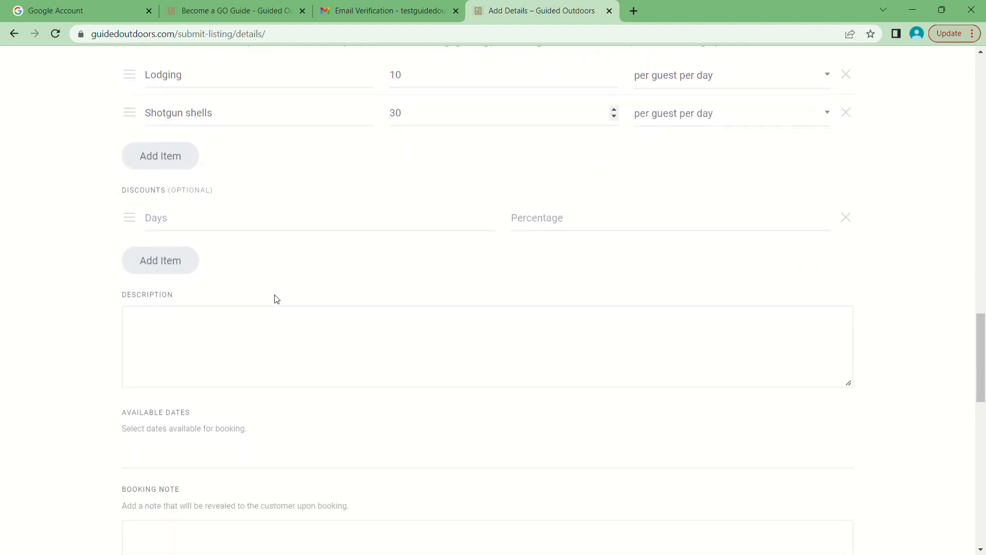
Enter a discount of 5 percent for 4 days, then readjust the days value
left_click(223, 234)
type("4")
left_click(552, 231)
type("5")
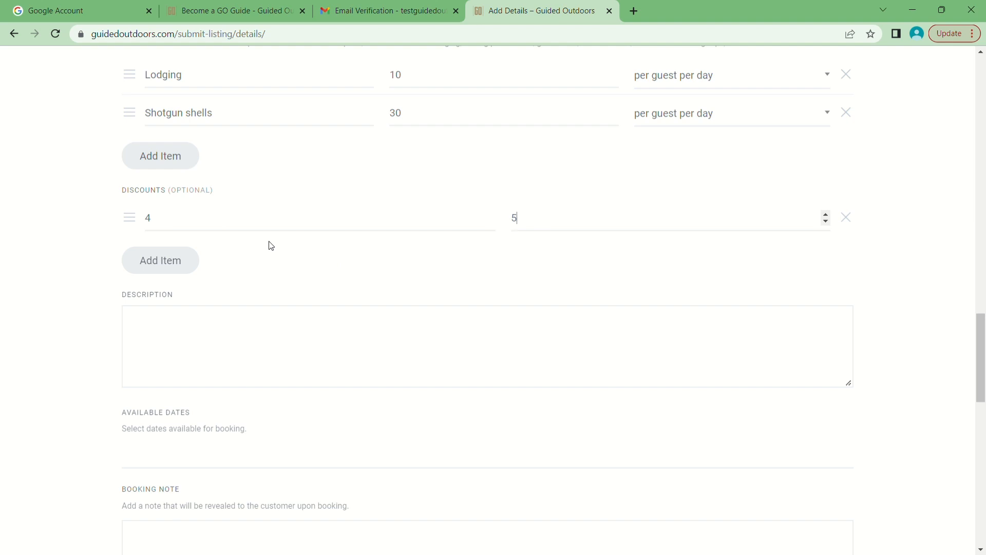
left_click(235, 224)
scroll(390, 230, "down", 3)
left_click(237, 216)
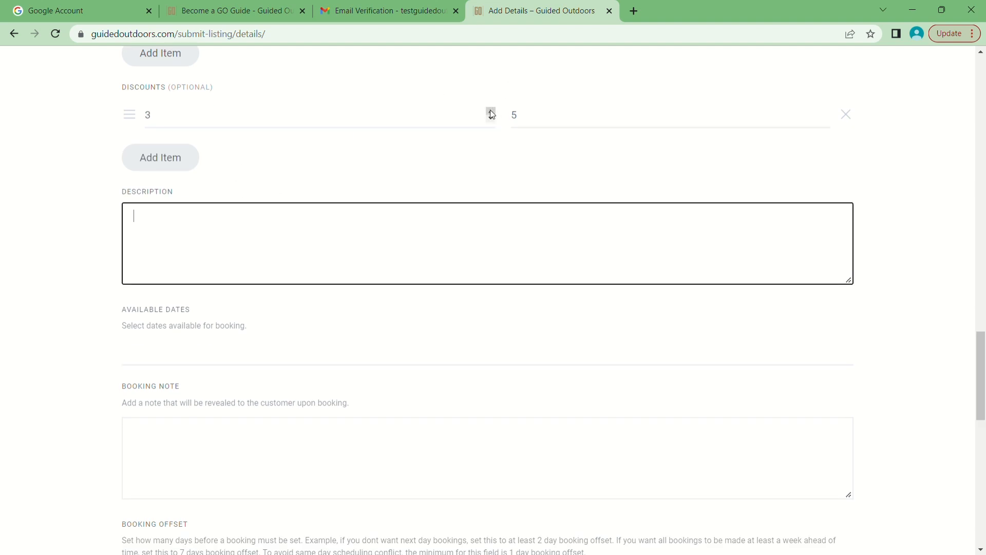
left_click(491, 111)
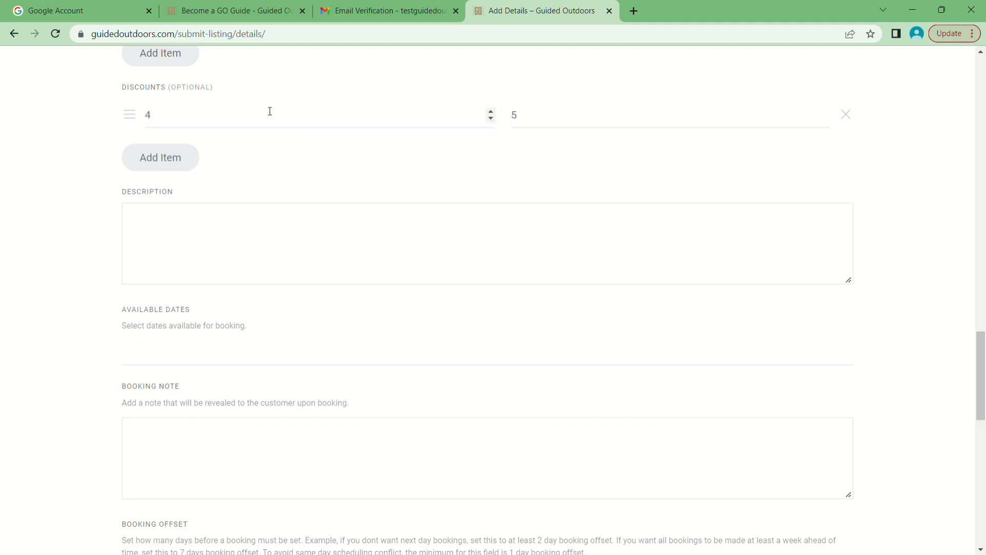
Enter 'Test description.' in the listing's Description box
left_click(187, 215)
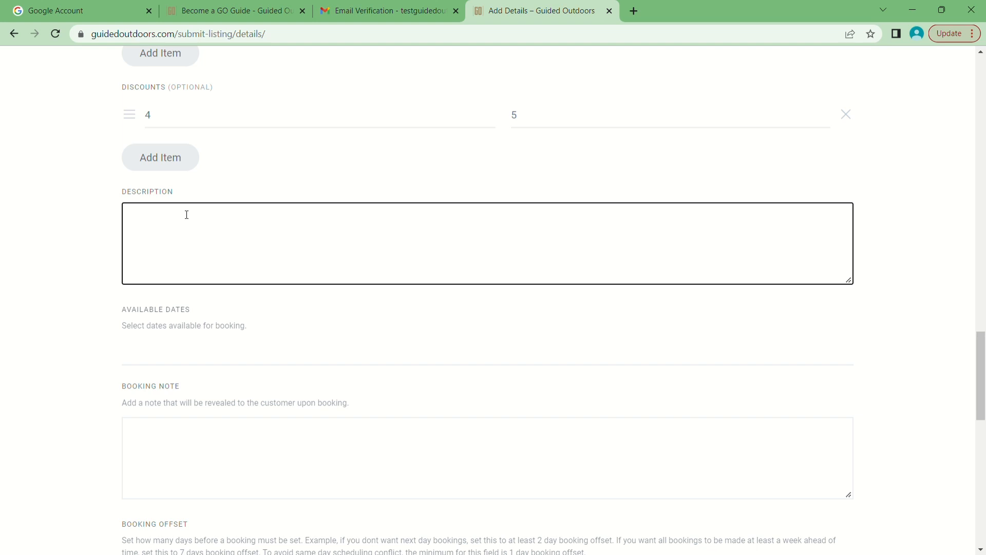
type("Test description.")
scroll(186, 215, "down", 1)
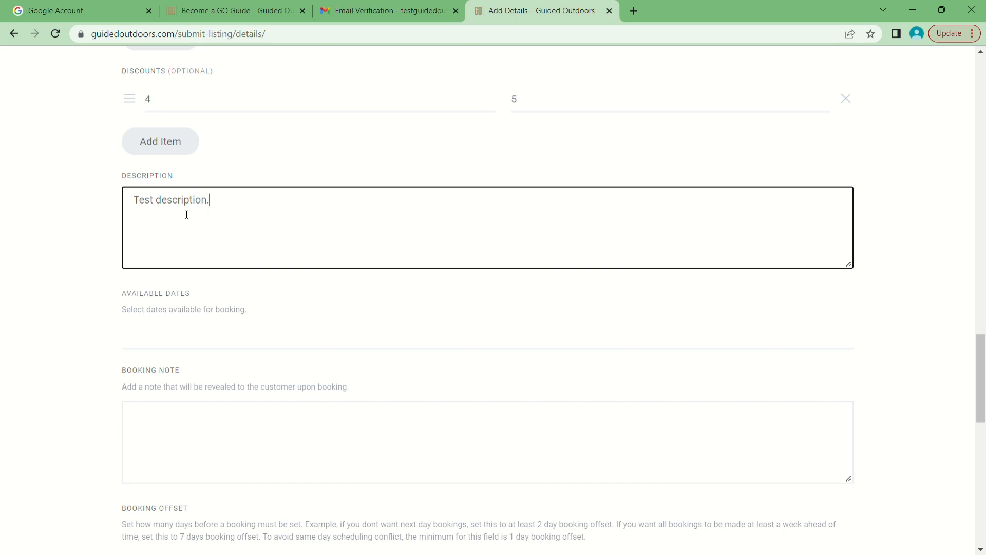
scroll(214, 280, "down", 1)
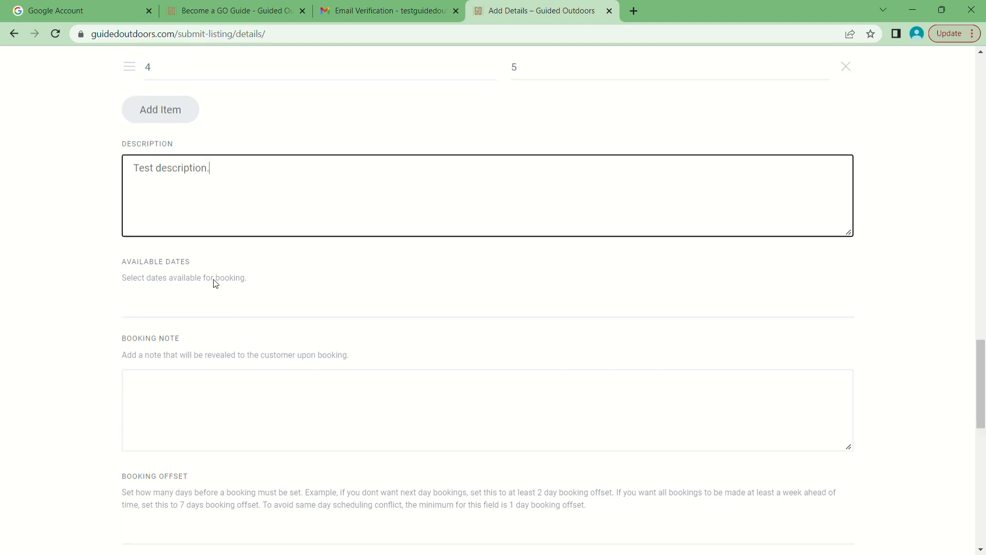
Select March 22–28, 30 and 31, 2023 as available dates
left_click(208, 275)
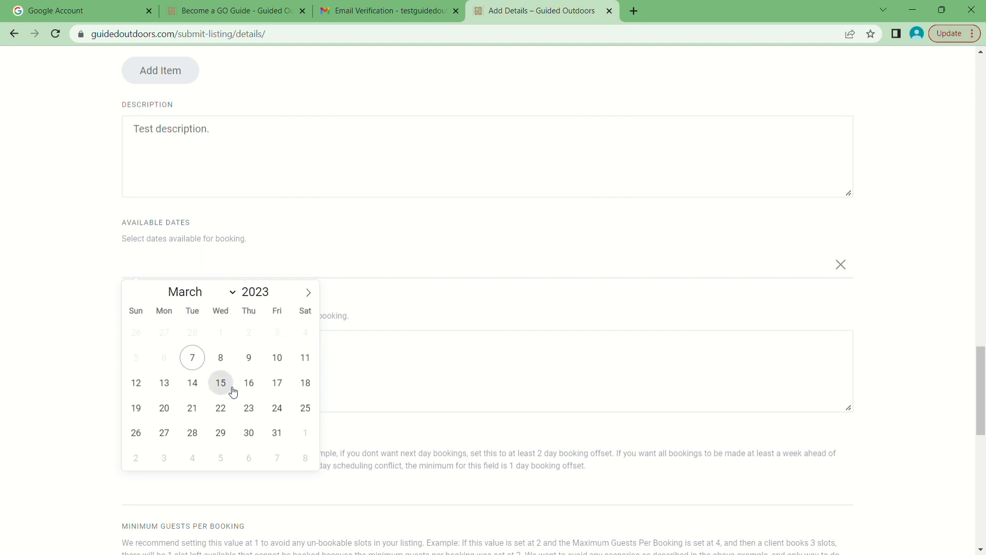
left_click(221, 407)
left_click(261, 416)
left_click(278, 410)
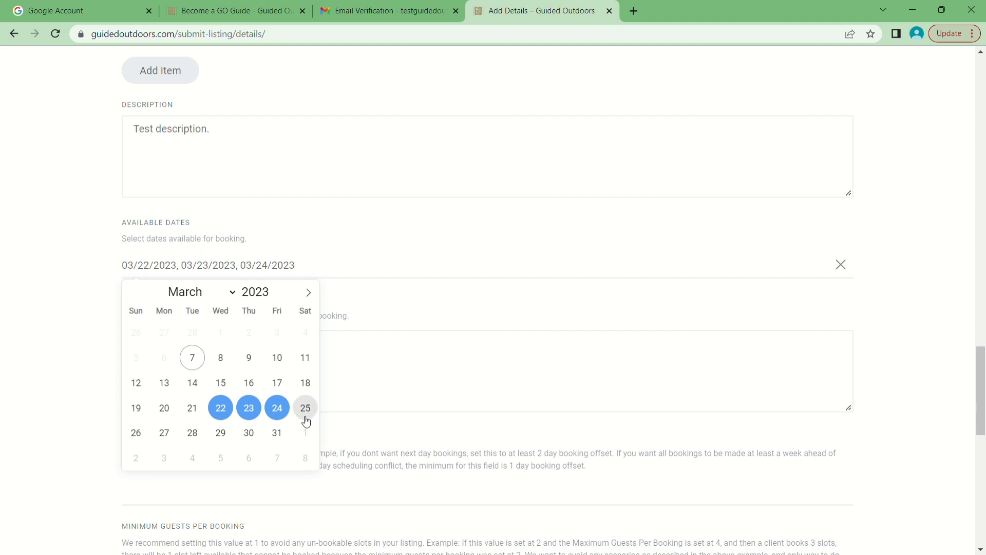
left_click(304, 414)
left_click(278, 433)
left_click(260, 433)
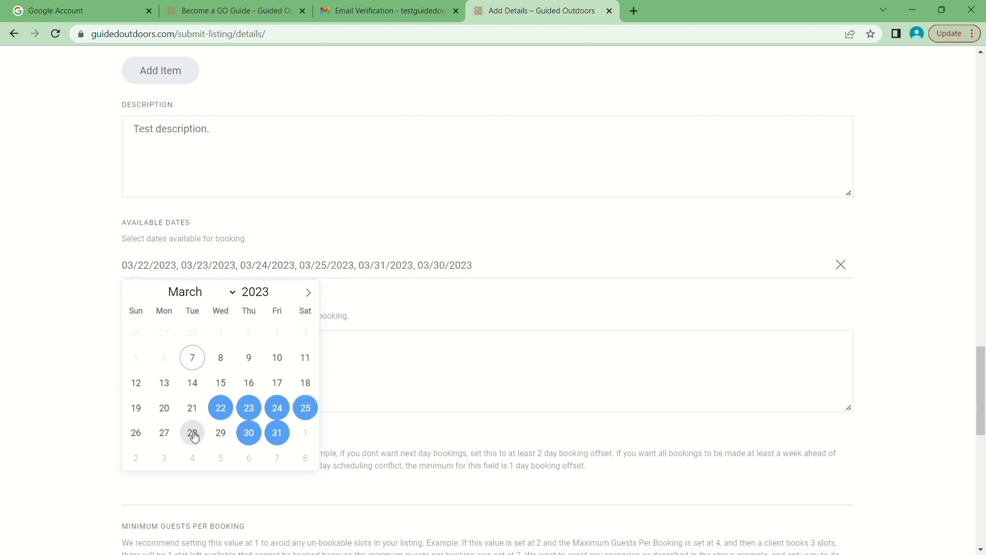
left_click(194, 434)
left_click(162, 437)
left_click(150, 437)
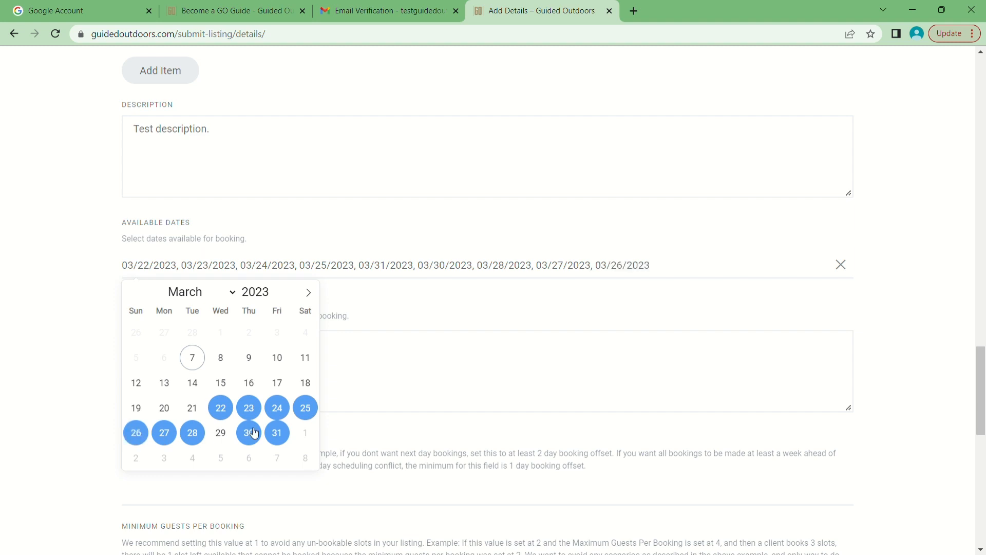
Move to April and select April 12–15 and 19–22 as available
left_click(308, 292)
left_click(221, 384)
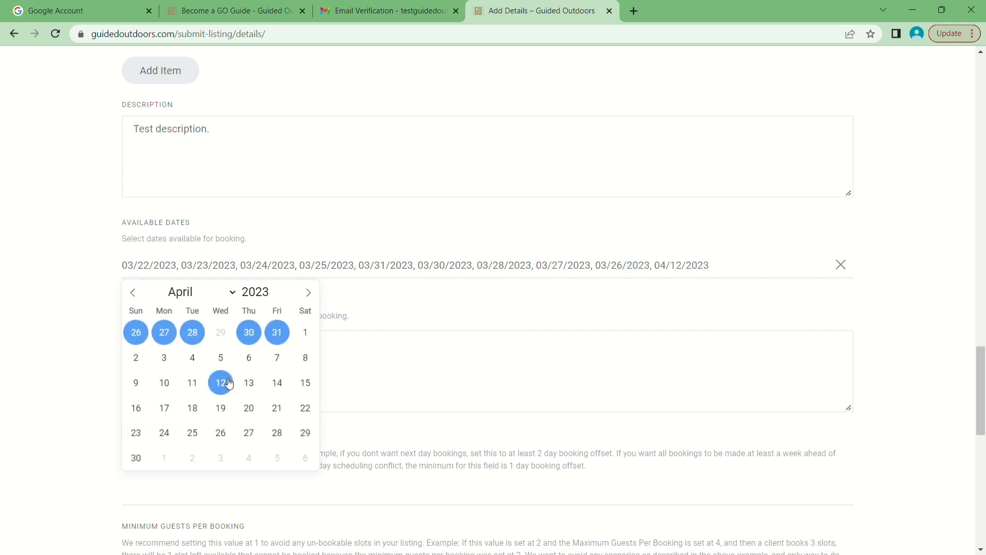
left_click(249, 385)
left_click(286, 389)
left_click(306, 384)
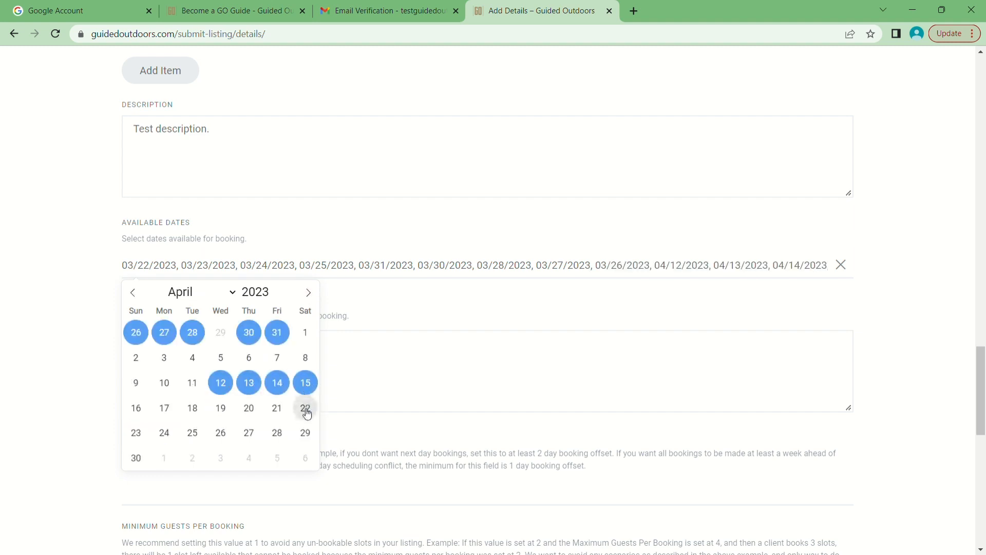
left_click(306, 408)
left_click(277, 409)
left_click(249, 408)
left_click(221, 409)
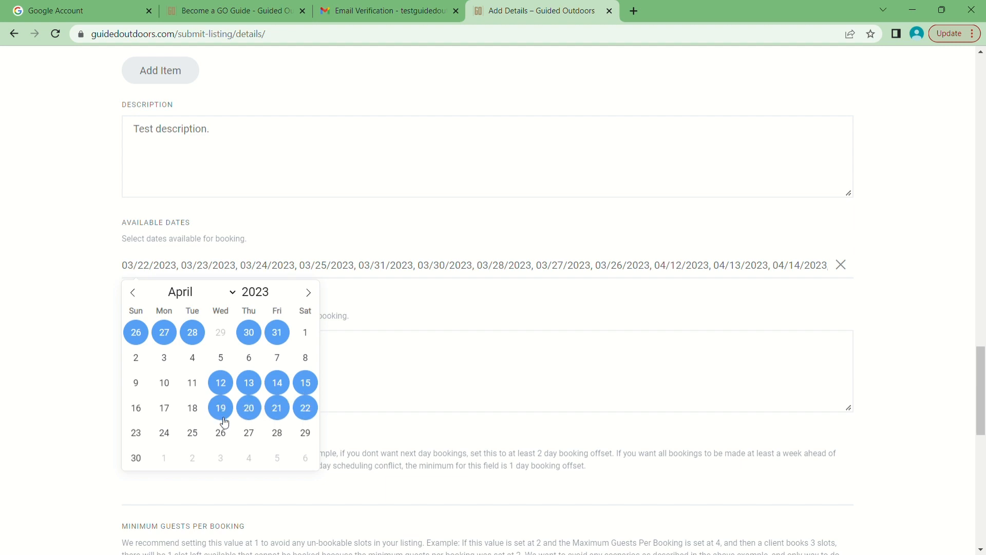
Select April 25–29 as available and close the calendar
left_click(221, 433)
left_click(250, 434)
left_click(277, 434)
left_click(306, 434)
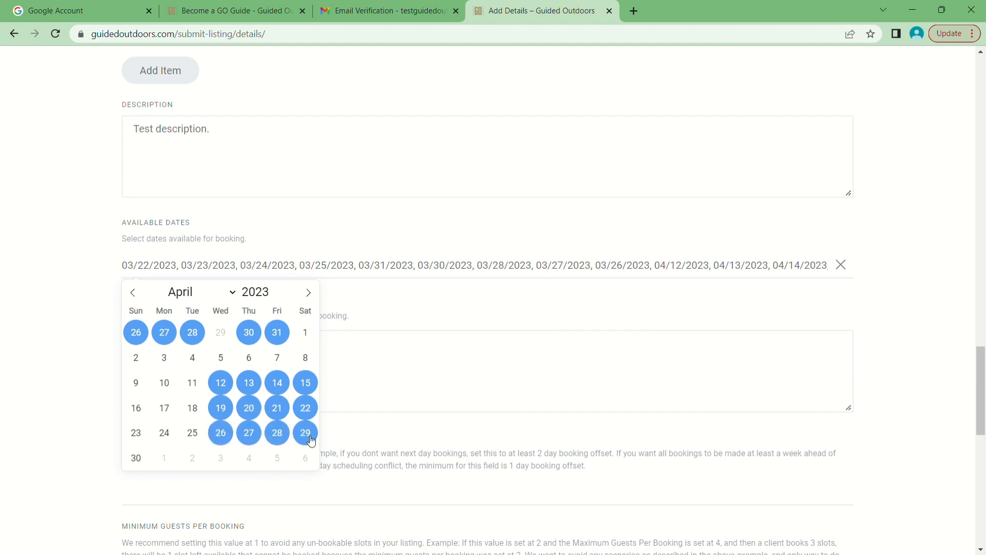
left_click(198, 442)
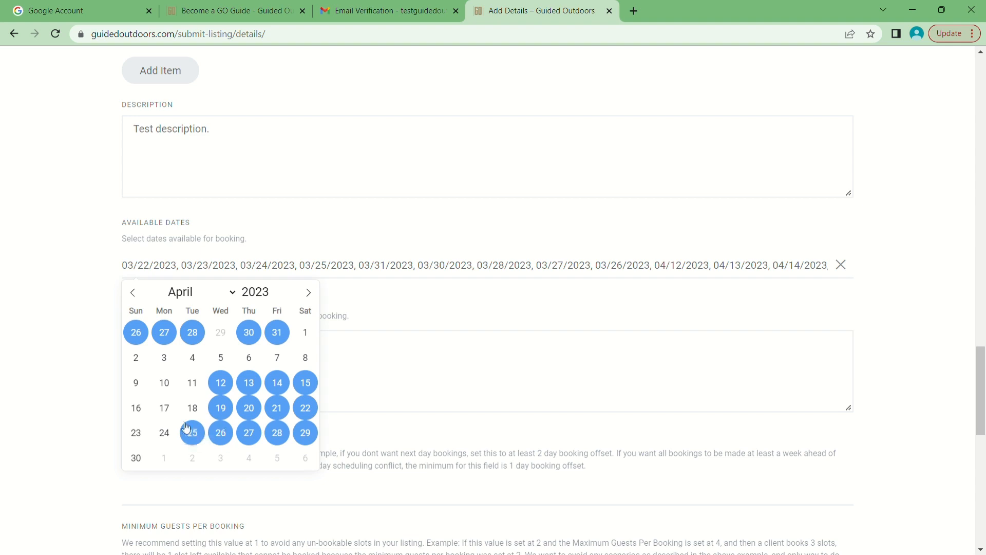
left_click(196, 437)
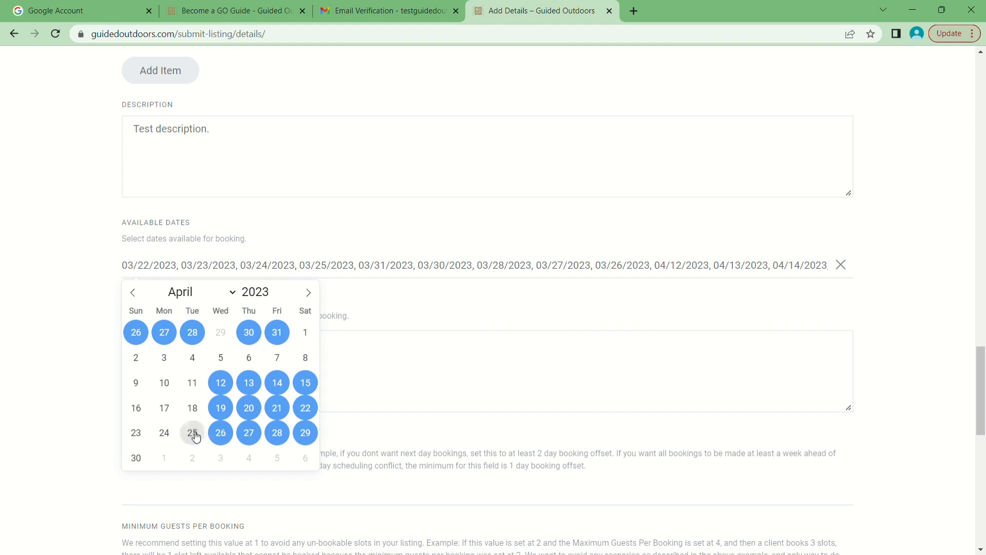
left_click(196, 438)
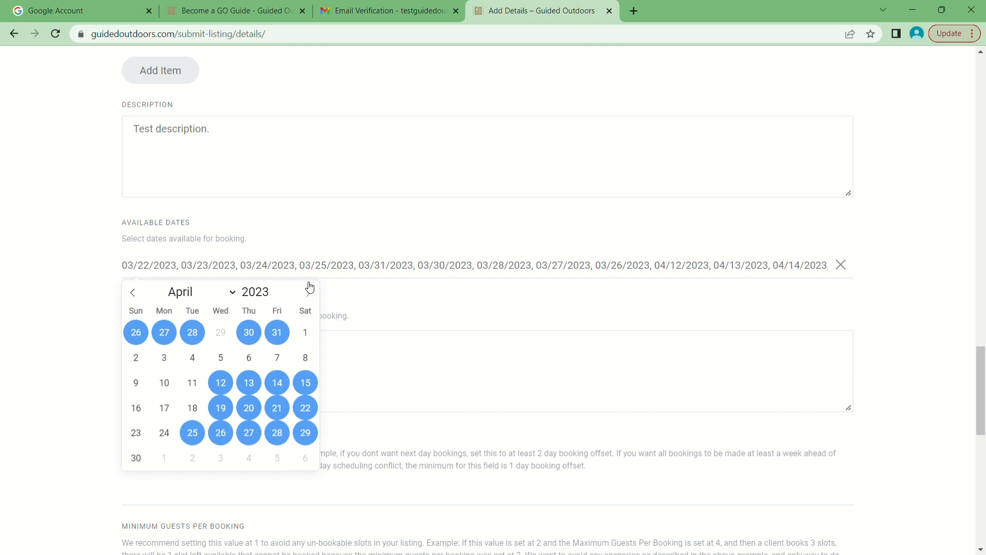
left_click(446, 323)
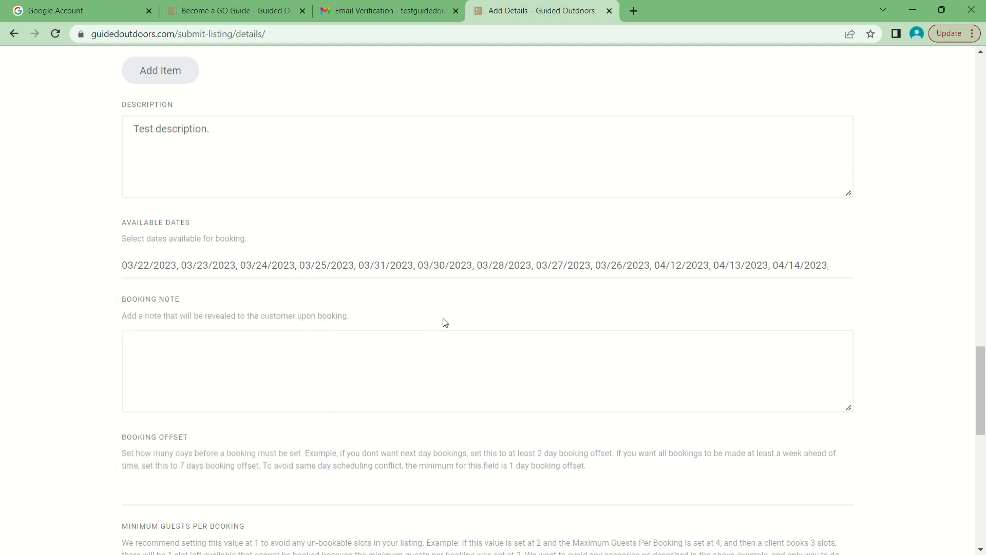
Write 'Test' as the booking note
scroll(197, 302, "down", 1)
left_click(203, 303)
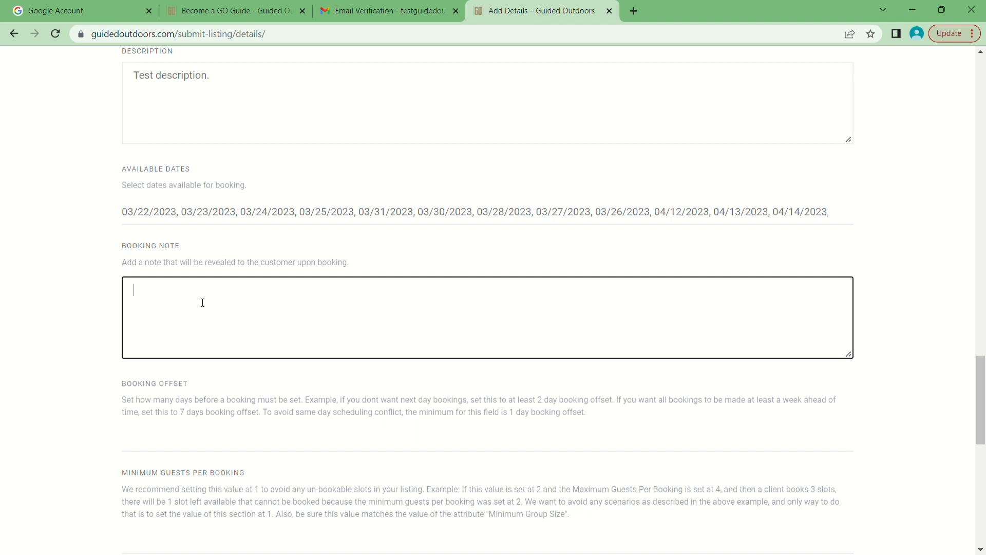
type("Test")
scroll(203, 303, "down", 3)
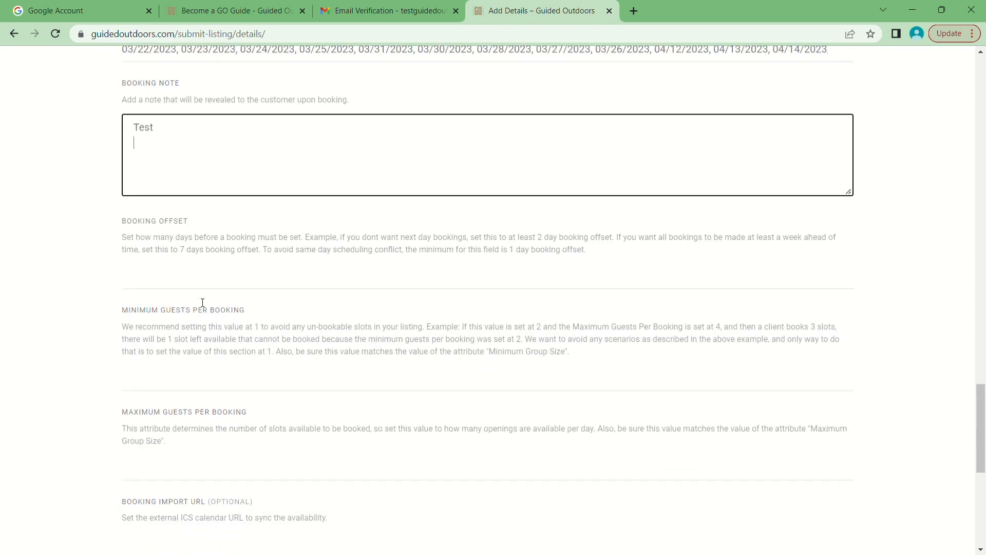
Set the booking offset to 7 days
left_click(150, 274)
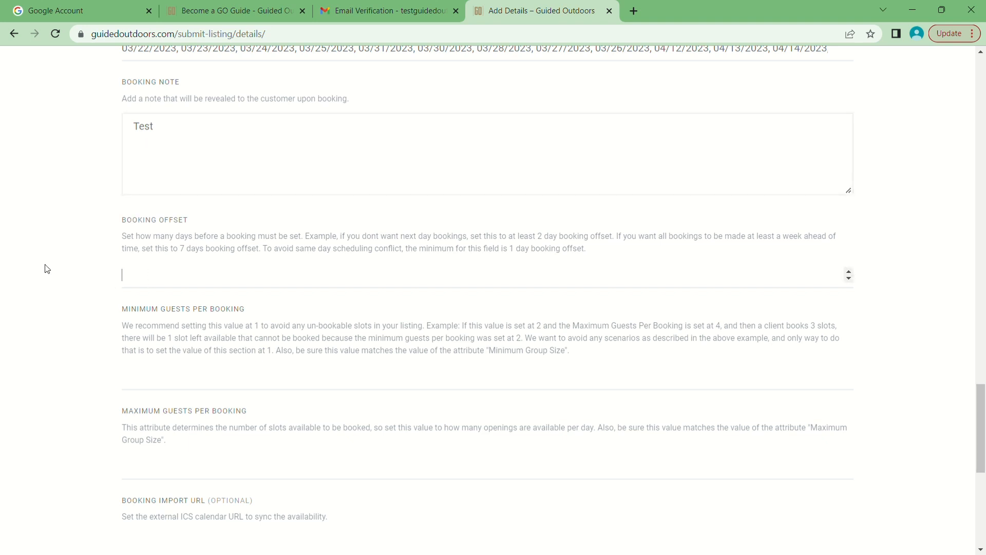
scroll(44, 266, "down", 1)
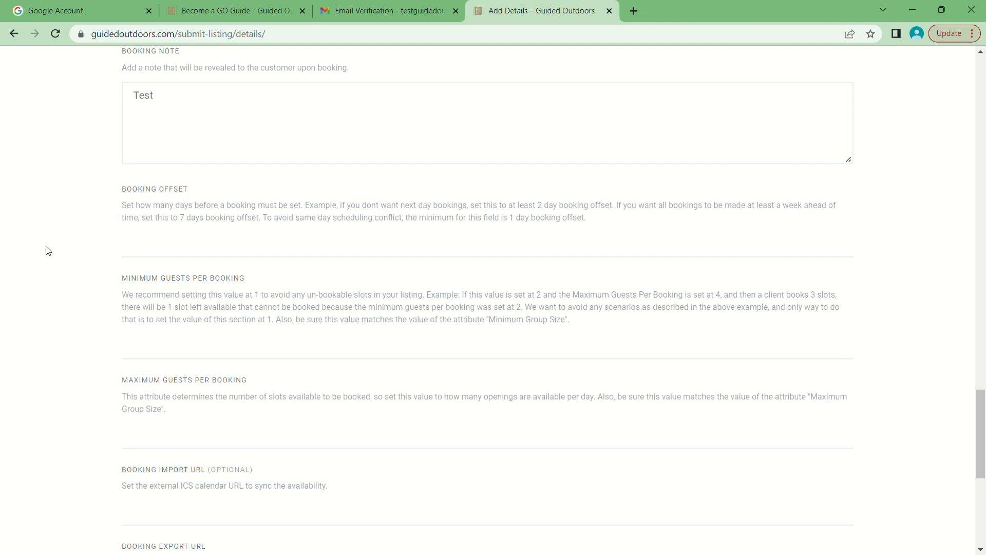
left_click(139, 260)
type("1")
key("BackSpace")
type("7")
scroll(154, 375, "down", 1)
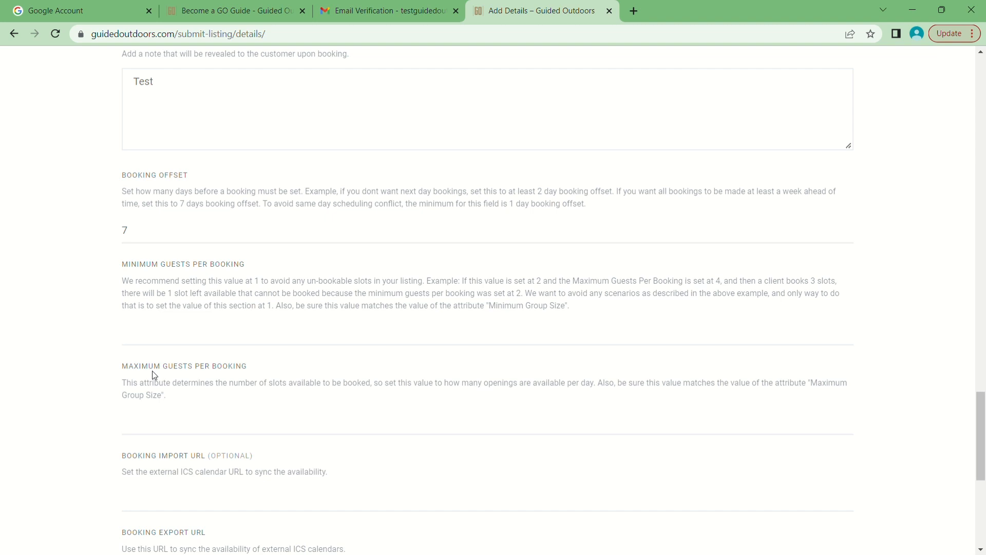
Set the minimum guests per booking to 1
left_click(169, 335)
type("1")
scroll(170, 334, "down", 1)
scroll(170, 334, "up", 20)
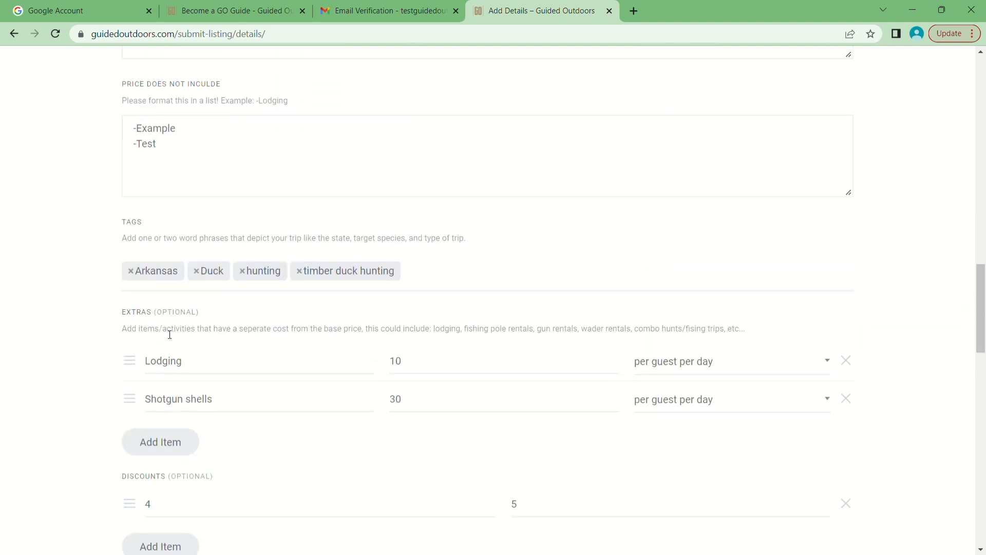
scroll(165, 331, "up", 2)
scroll(165, 334, "down", 1)
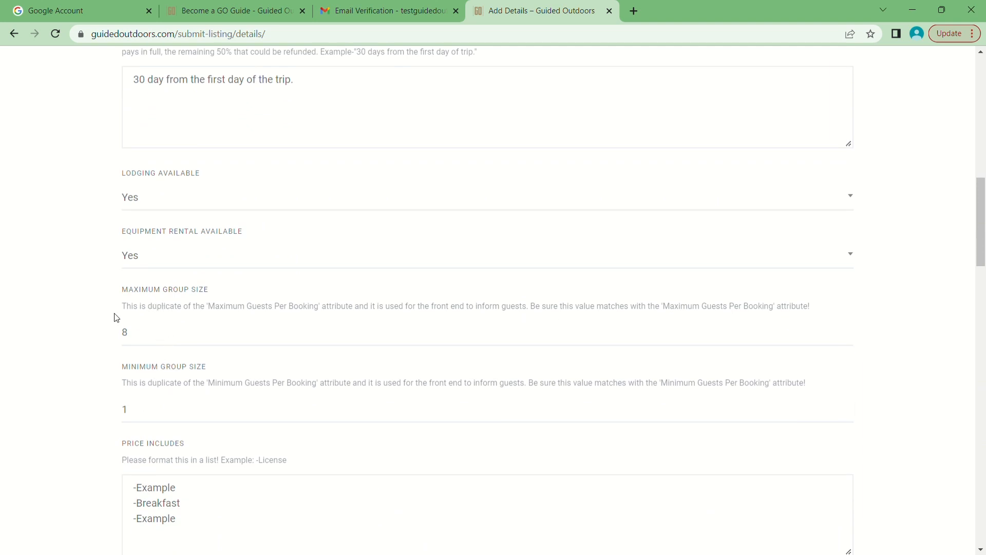
scroll(115, 317, "down", 13)
scroll(114, 316, "down", 12)
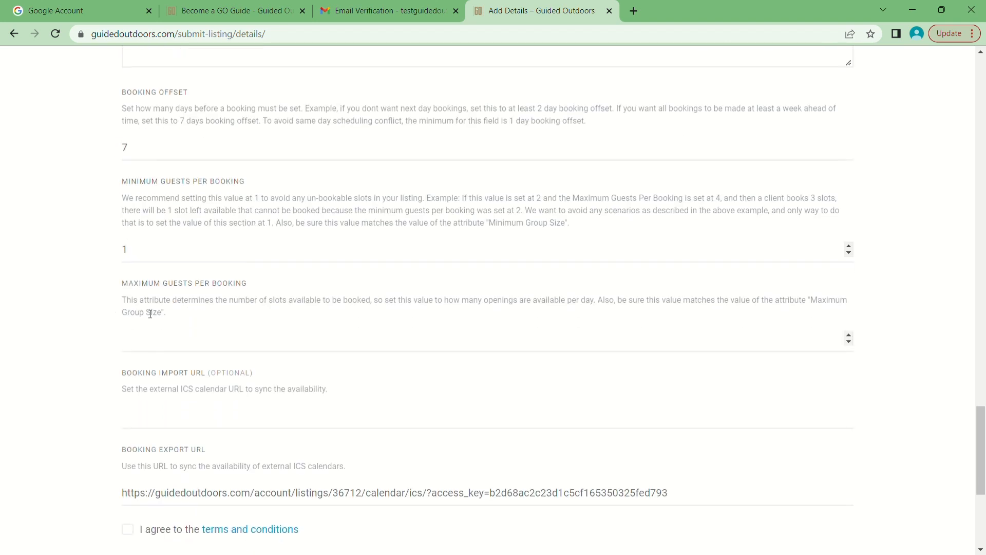
Set the maximum guests per booking to 8
left_click(160, 353)
type("8")
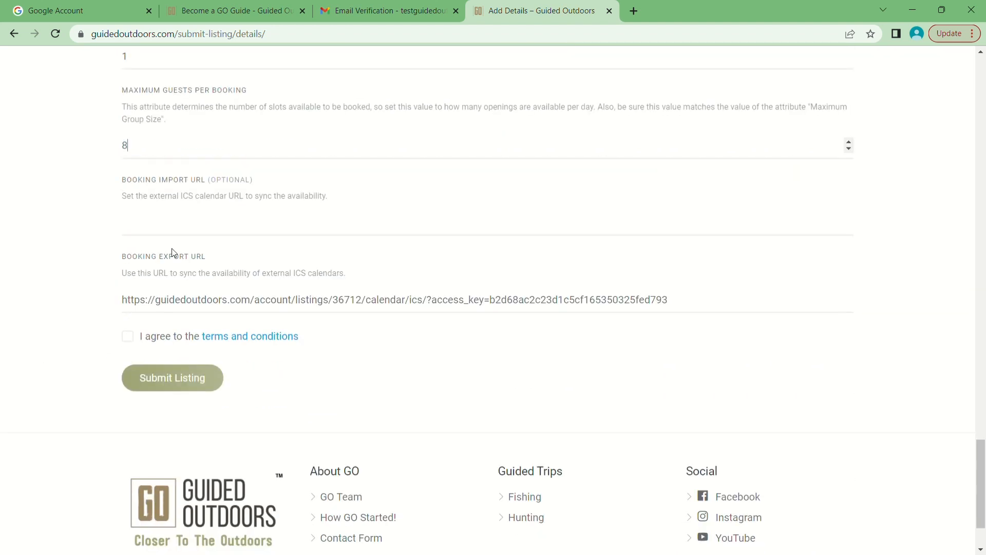
left_click(153, 224)
scroll(153, 224, "up", 1)
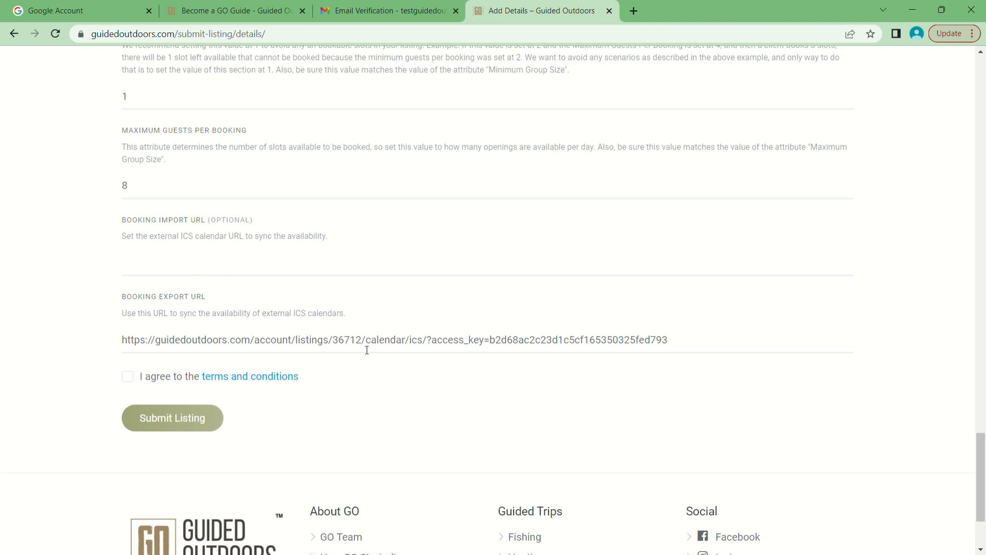
triple_click(341, 344)
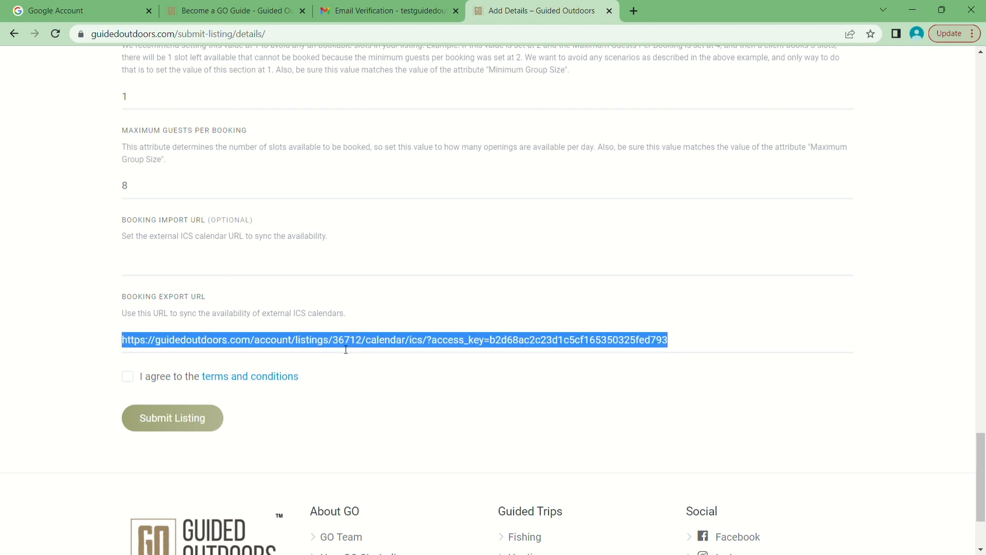
left_click(380, 298)
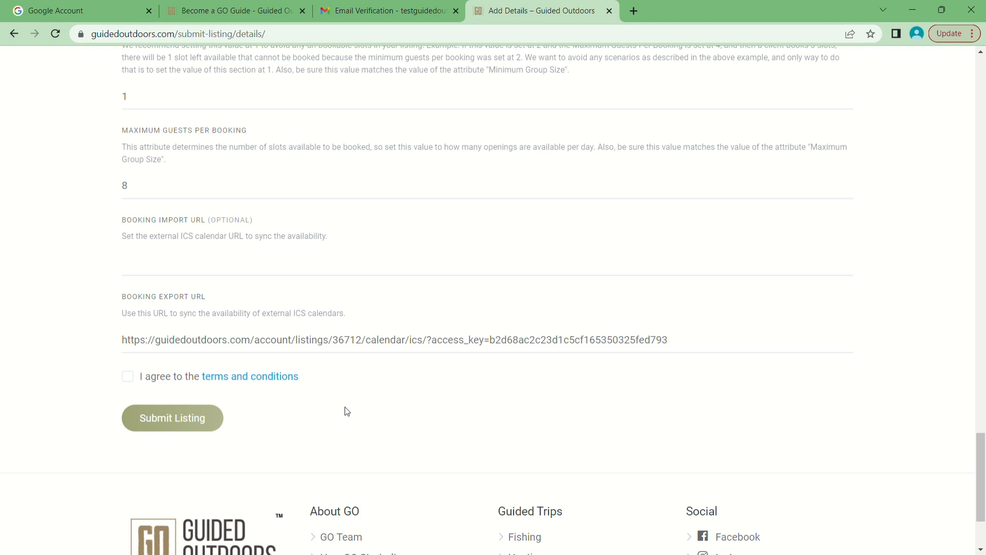
Agree to the terms, submit the listing for review, and reload the page
scroll(324, 421, "up", 1)
left_click(215, 463)
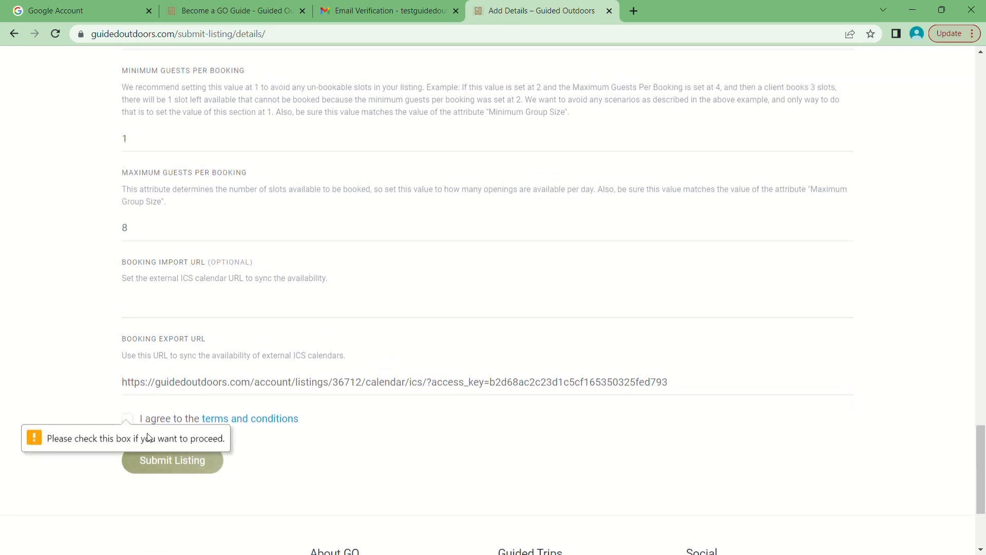
left_click(127, 418)
left_click(158, 460)
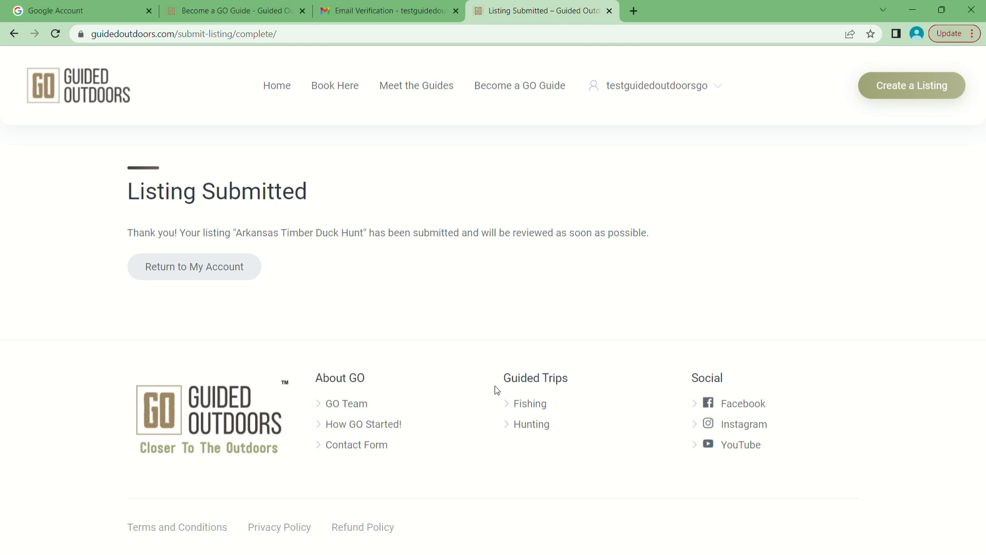
left_click(54, 34)
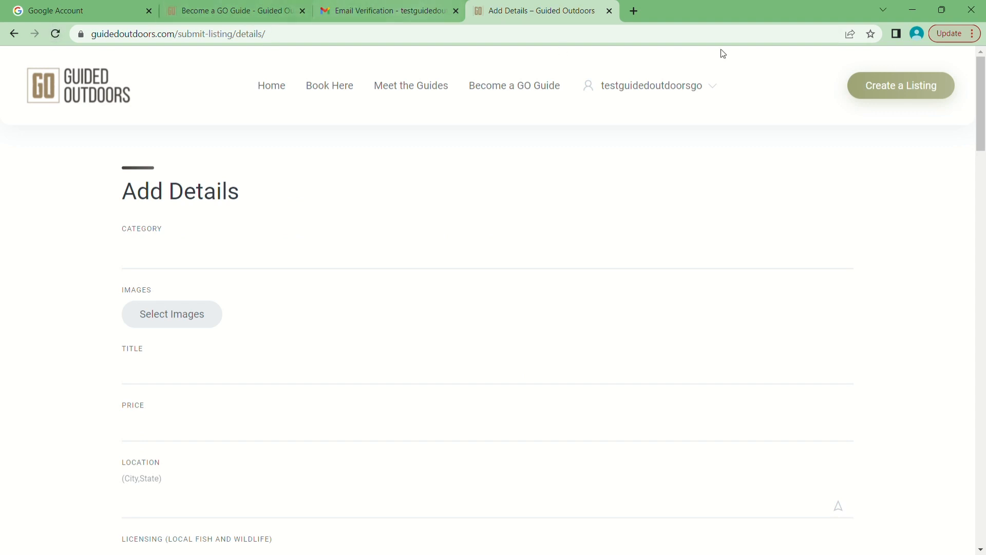
Open the vendor Dashboard, then look at the account's booking Calendar
mouse_move(676, 103)
left_click(609, 145)
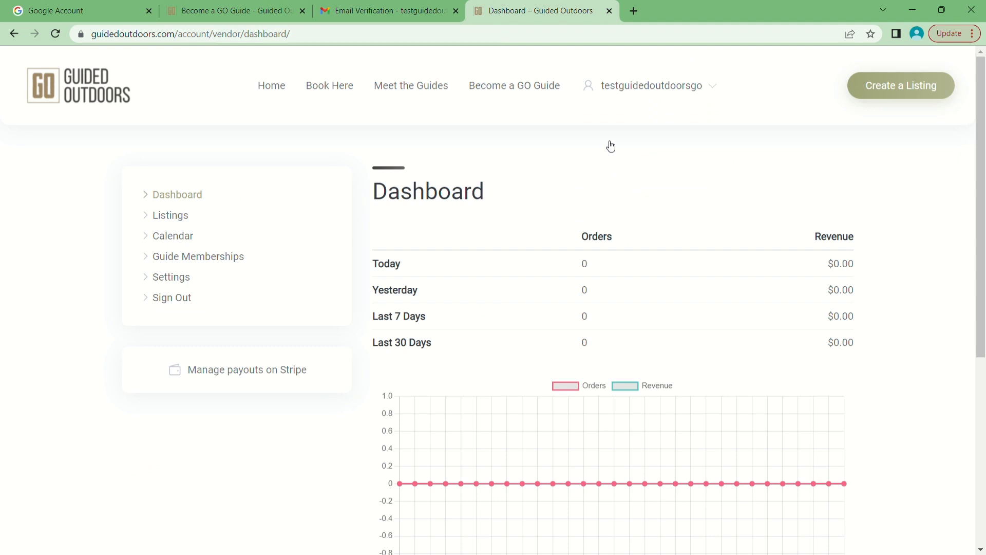
scroll(611, 147, "down", 1)
left_click(191, 175)
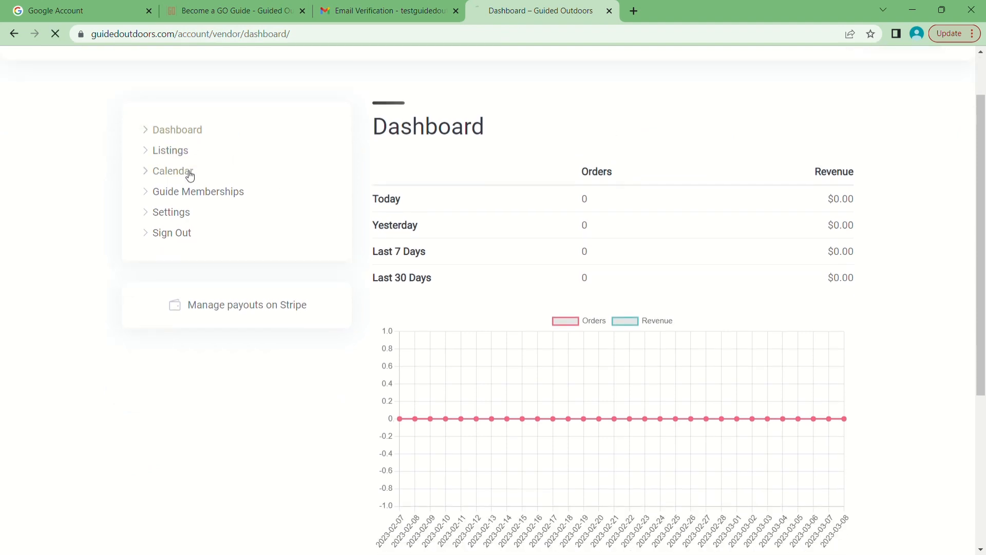
scroll(302, 222, "down", 3)
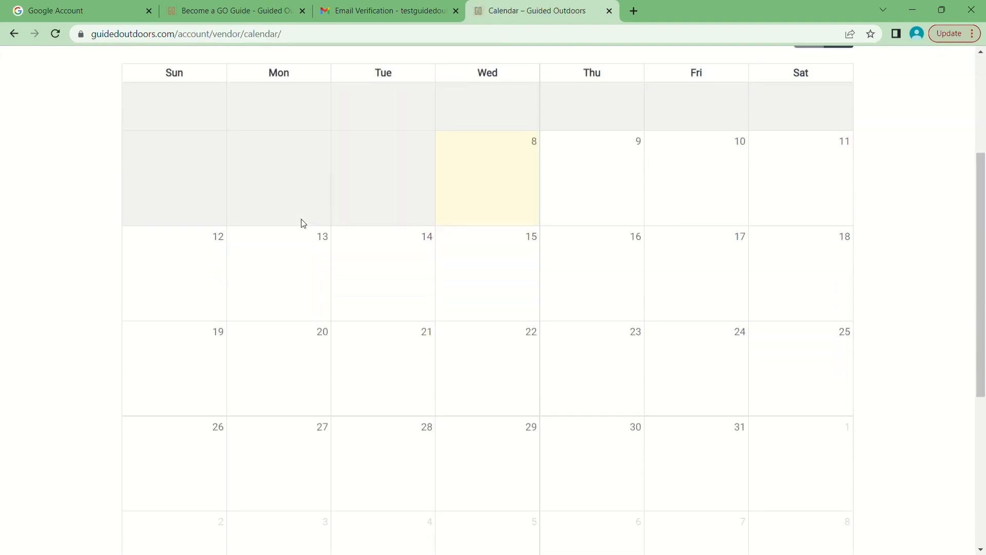
scroll(301, 223, "down", 3)
scroll(302, 223, "up", 6)
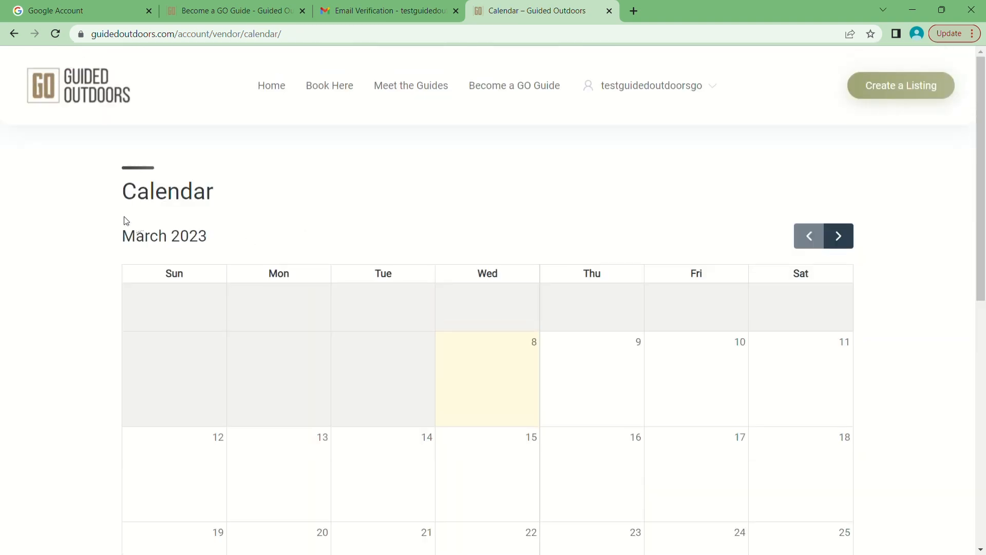
Return to the vendor Dashboard showing 0 orders and $0.00 revenue
mouse_move(643, 99)
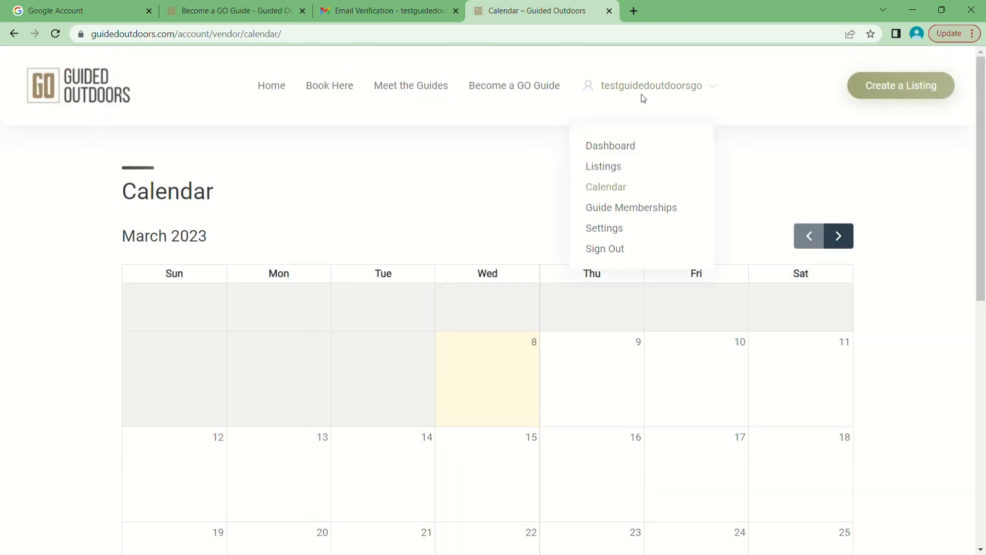
left_click(609, 147)
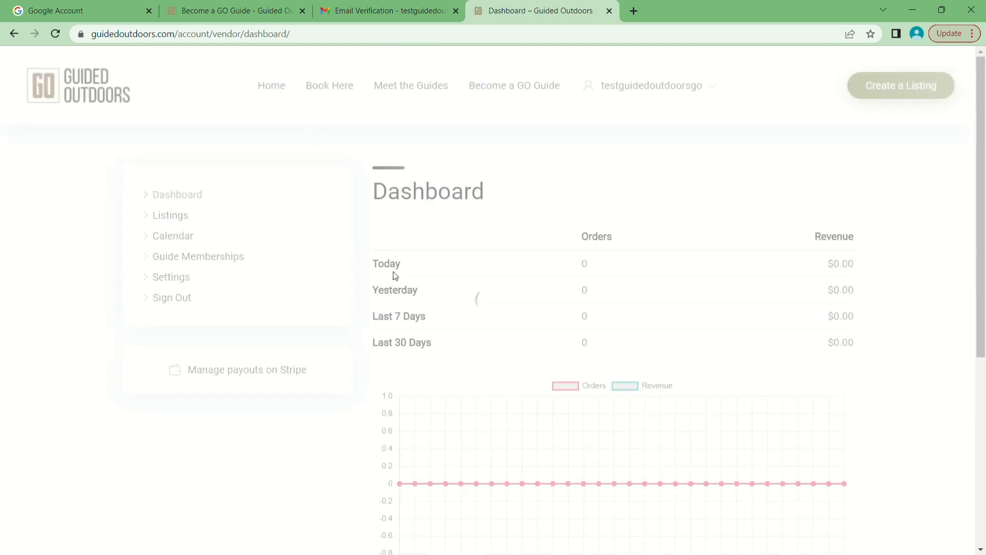
scroll(395, 276, "down", 2)
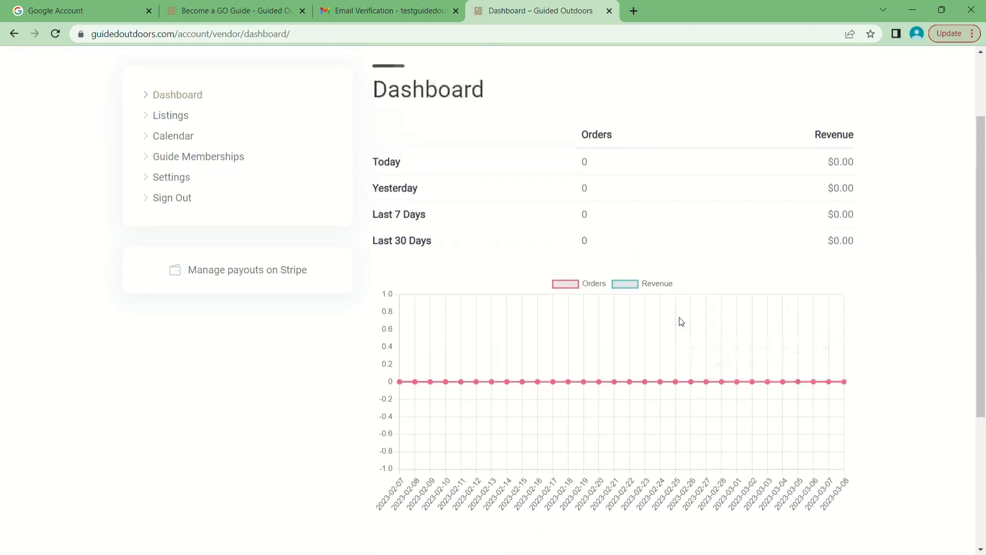
scroll(681, 321, "up", 1)
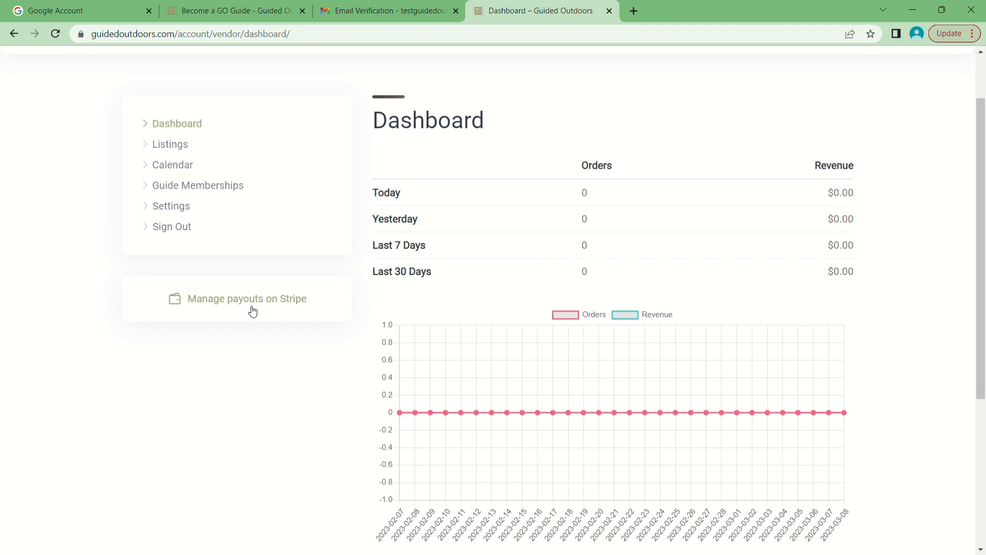
scroll(252, 311, "up", 2)
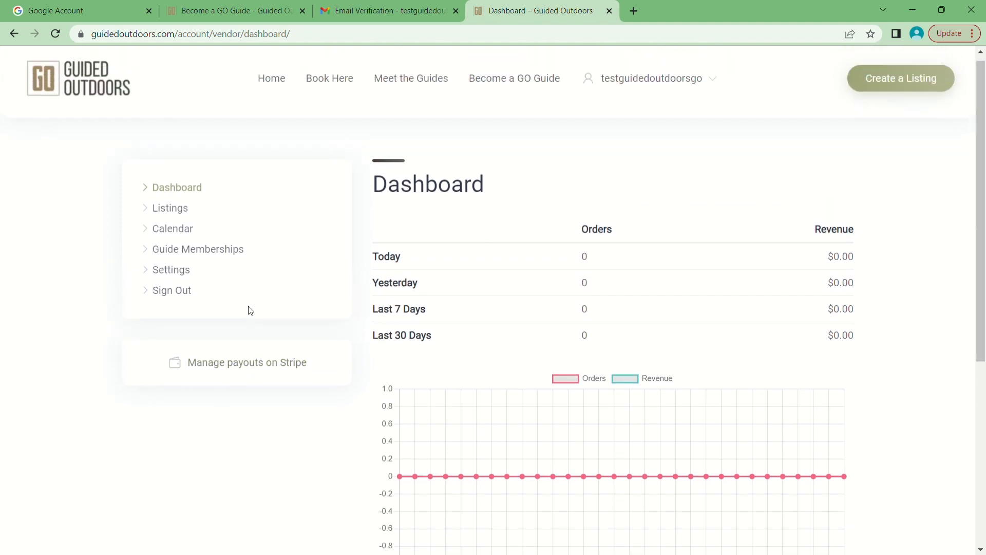
scroll(248, 310, "up", 1)
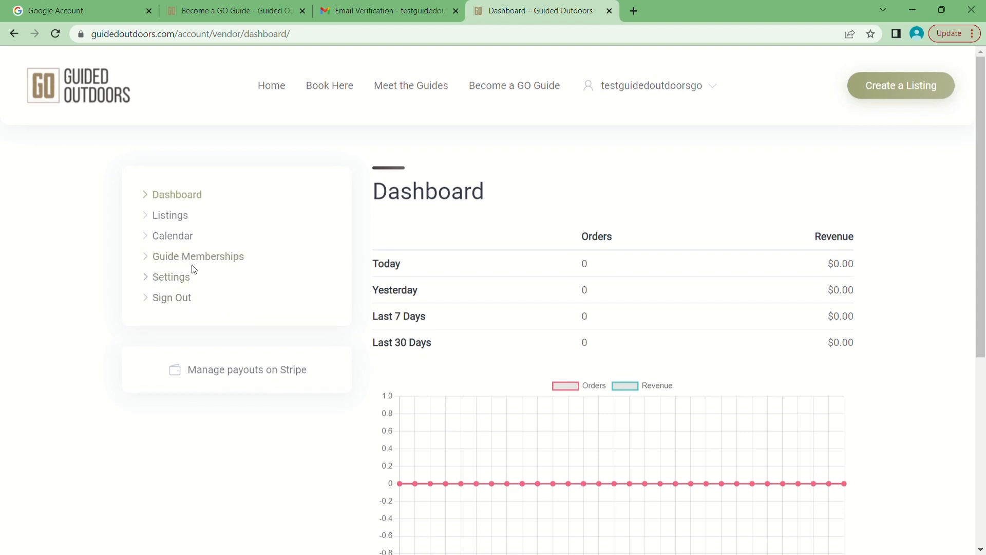
Review the Arkansas Timber Duck Hunt entry (Duck, 03/07/2023) on the Listings page
left_click(175, 216)
scroll(398, 286, "down", 1)
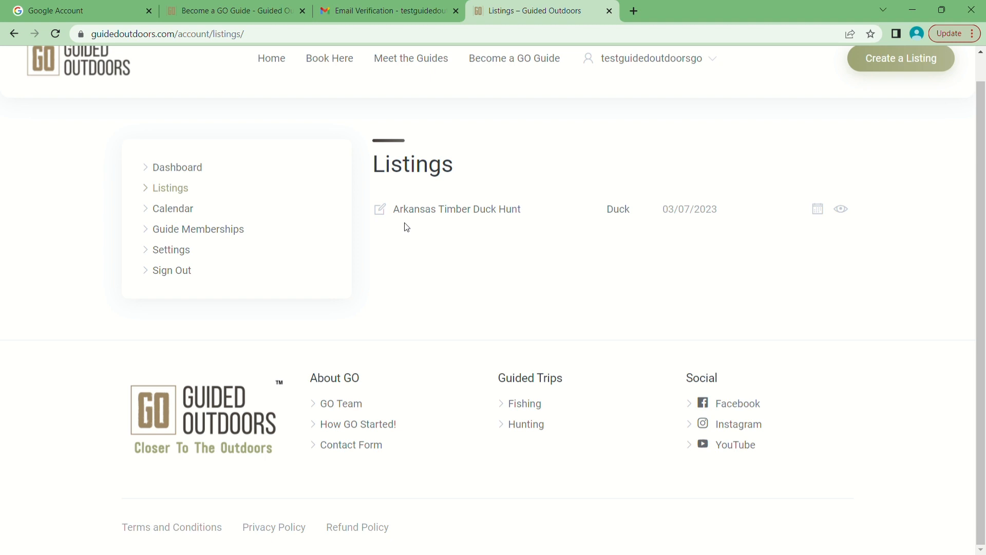
scroll(400, 236, "up", 1)
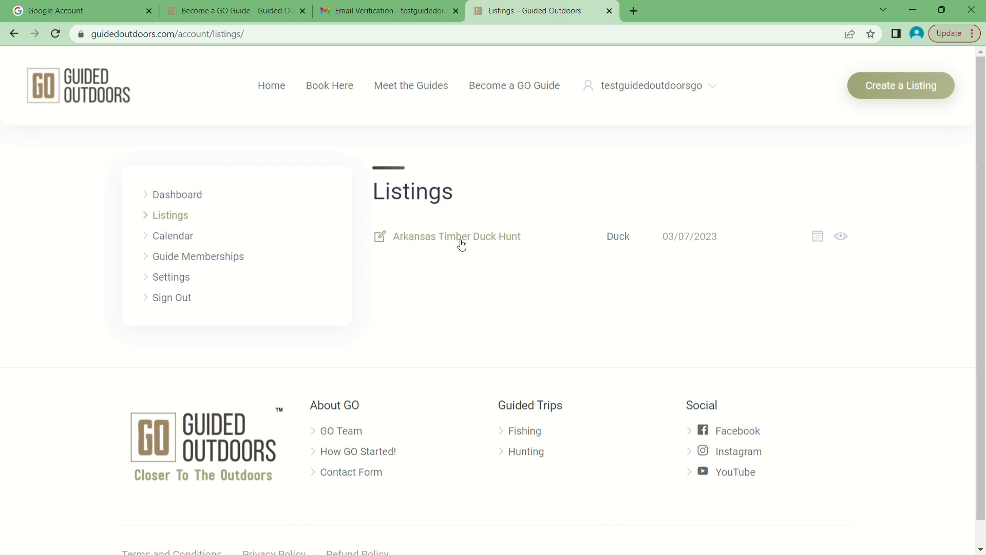
scroll(461, 245, "down", 1)
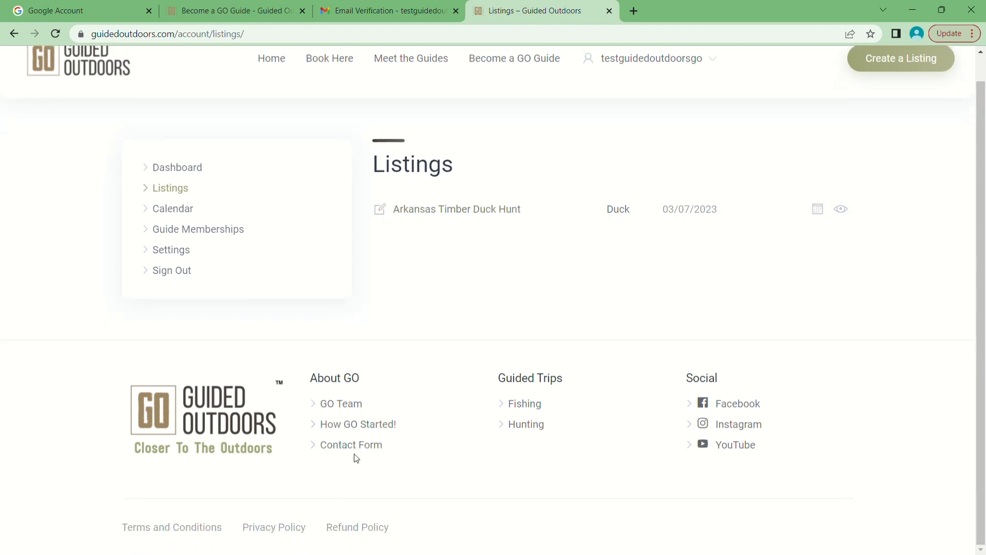
scroll(357, 459, "up", 1)
scroll(356, 458, "down", 1)
scroll(357, 458, "up", 1)
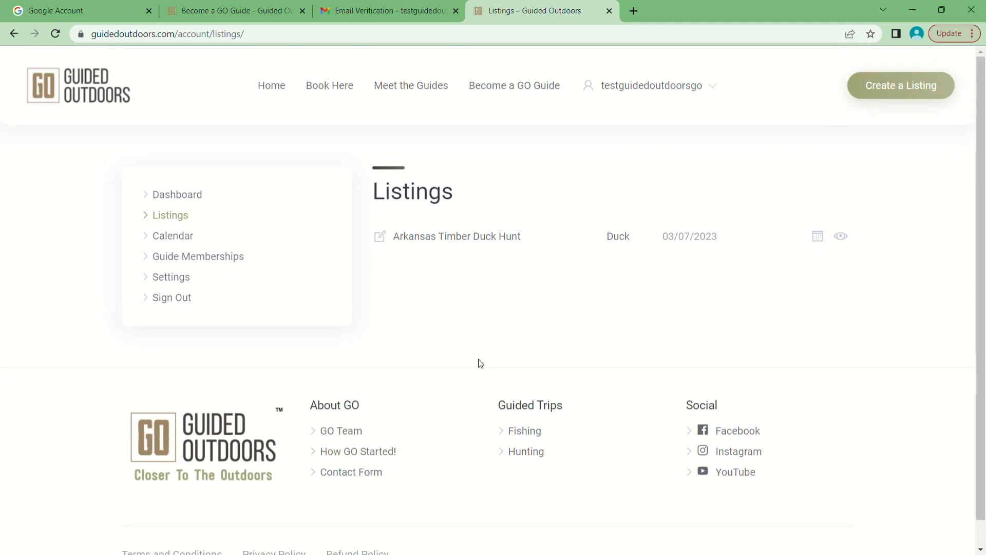